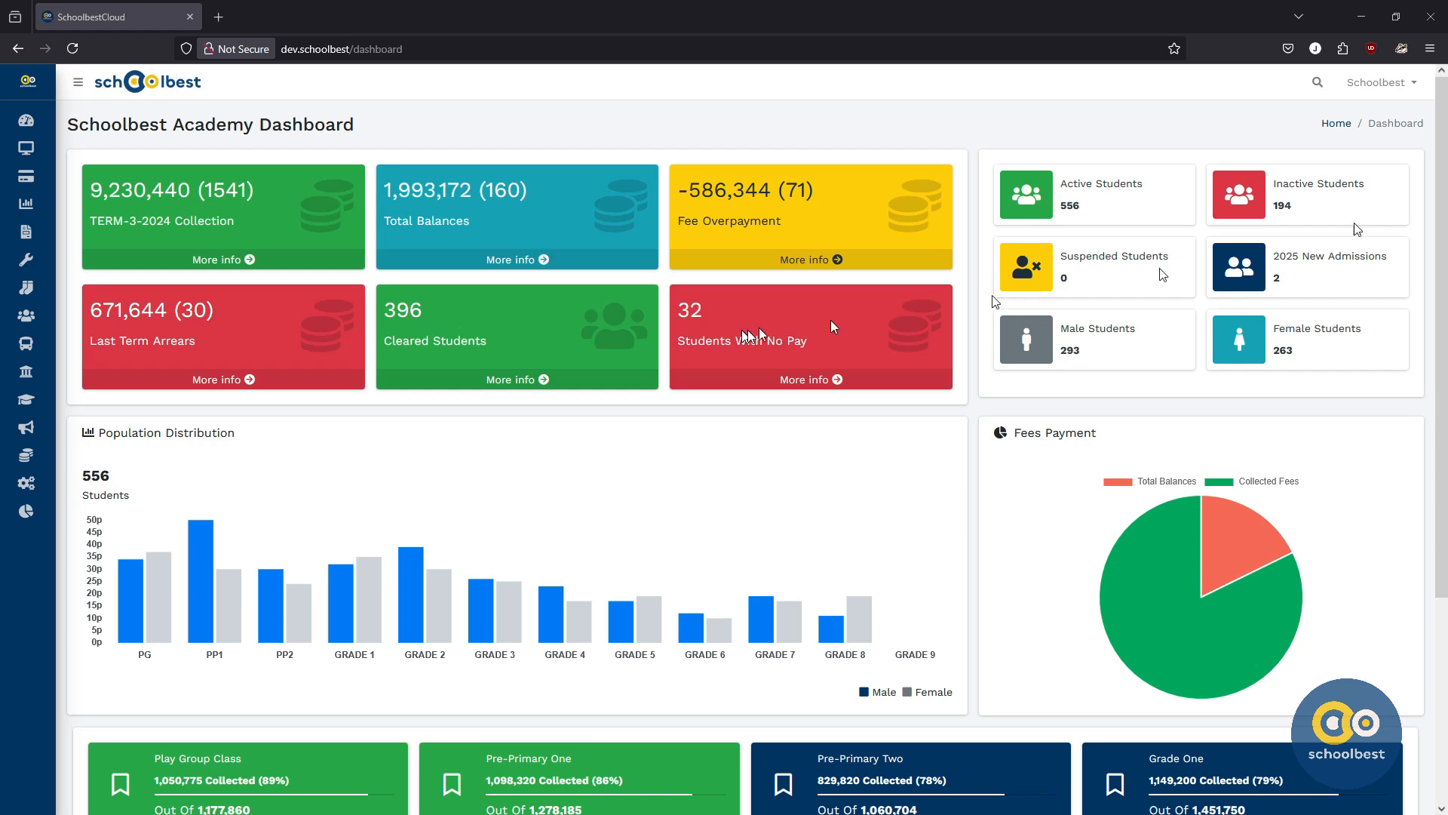
# Step: Open the Fee Structures page from the Fees Setup section
pyautogui.click(450, 123)
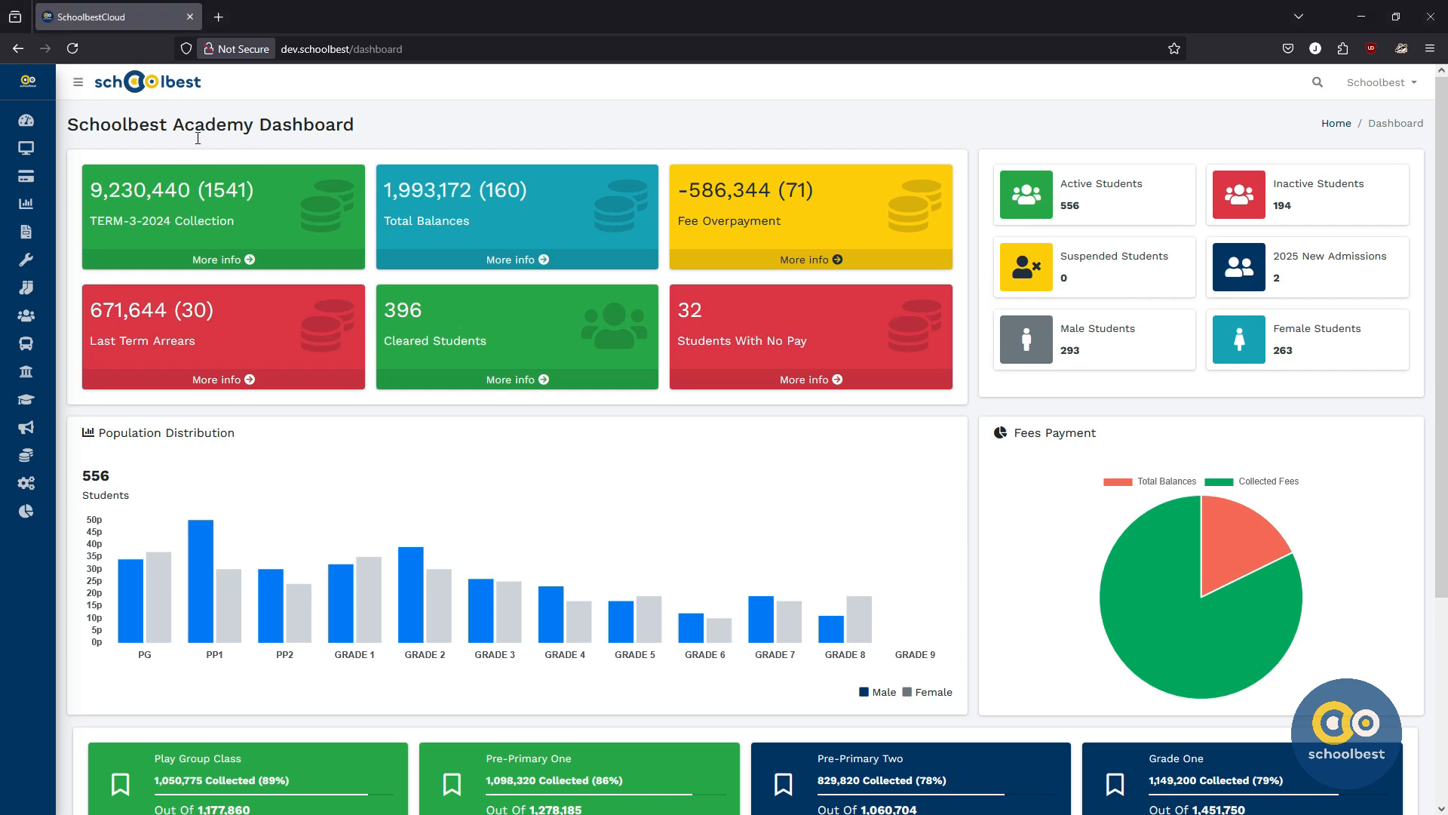
pyautogui.moveTo(27, 166)
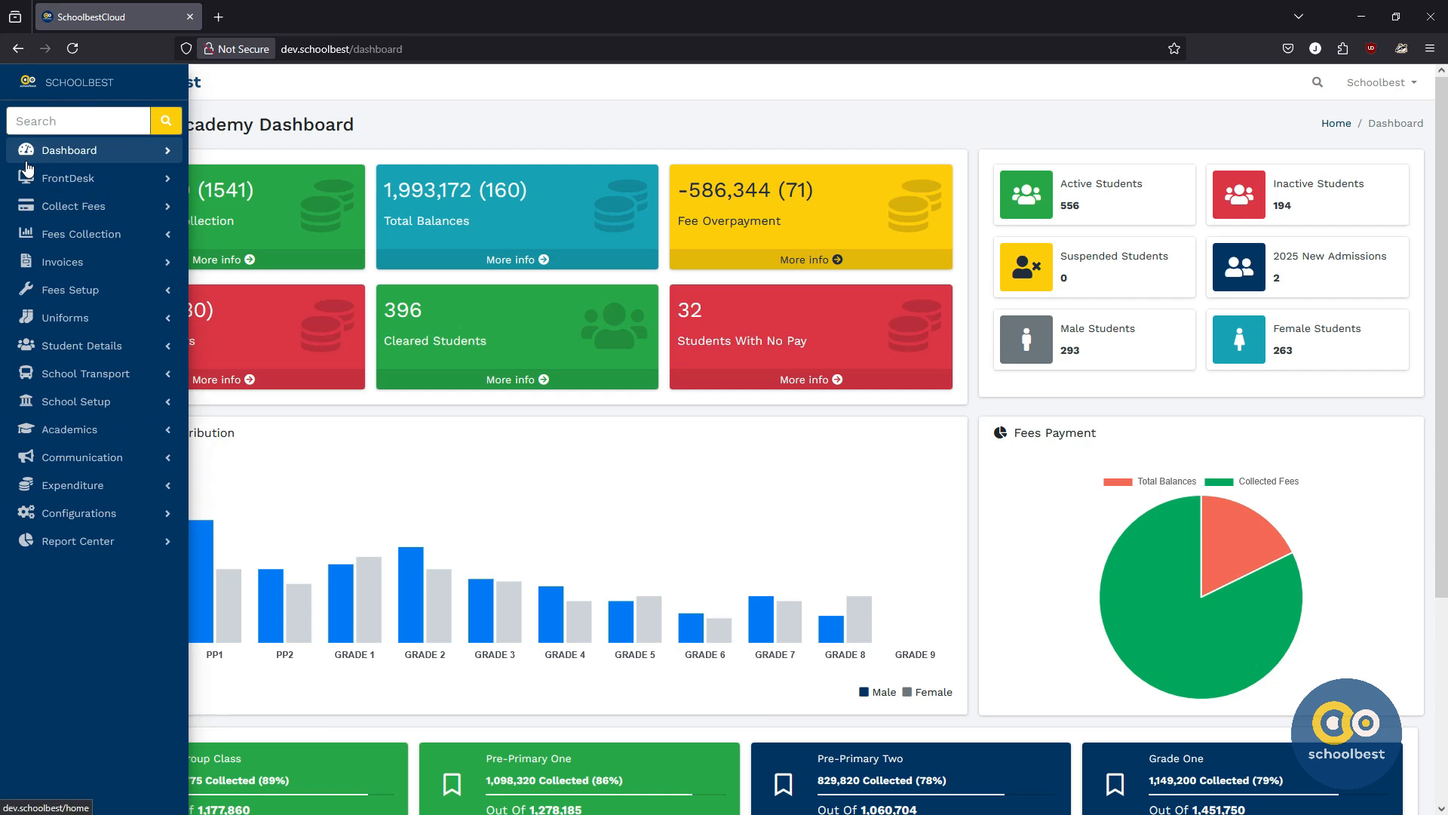
pyautogui.click(87, 291)
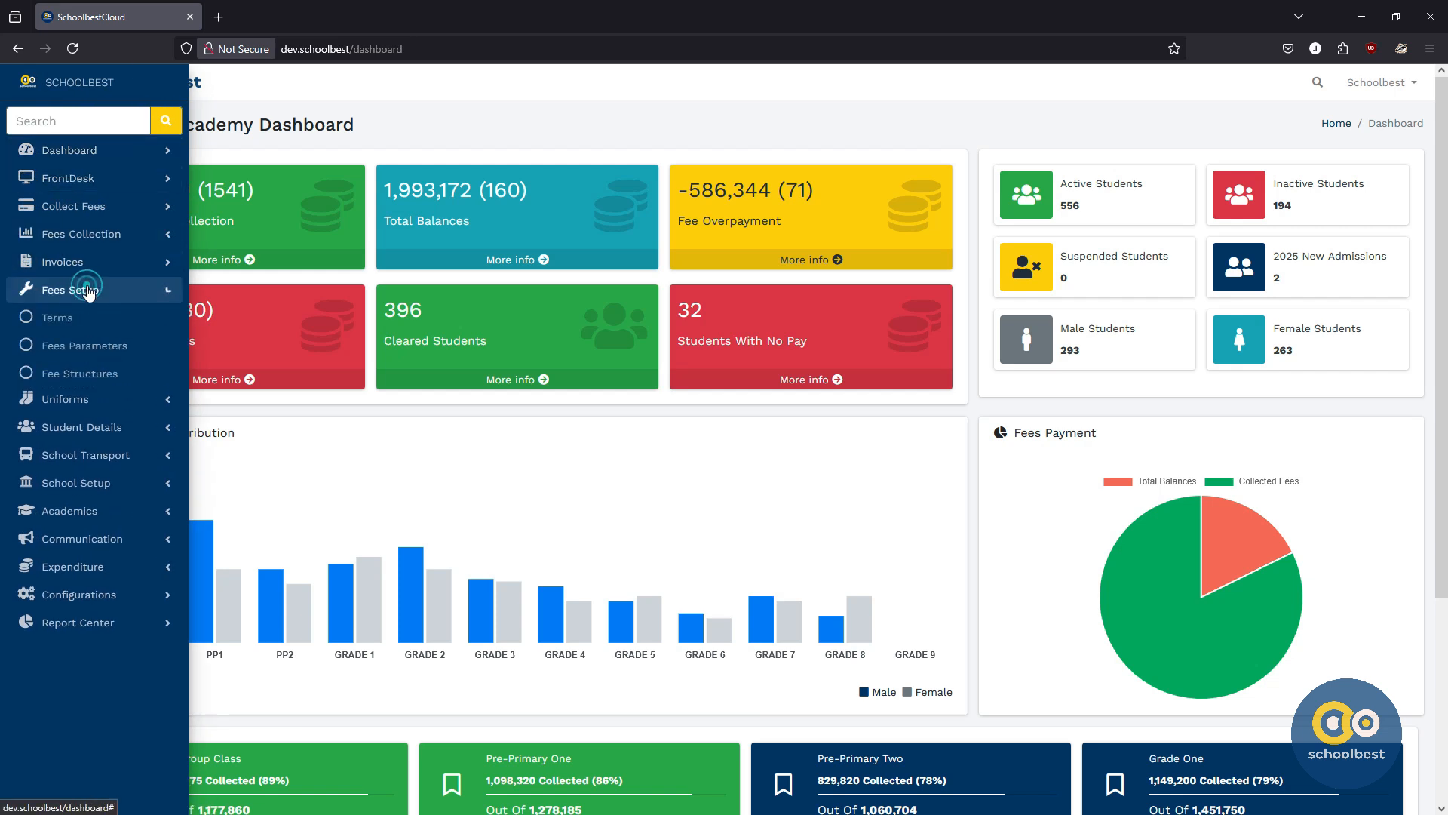
pyautogui.click(81, 375)
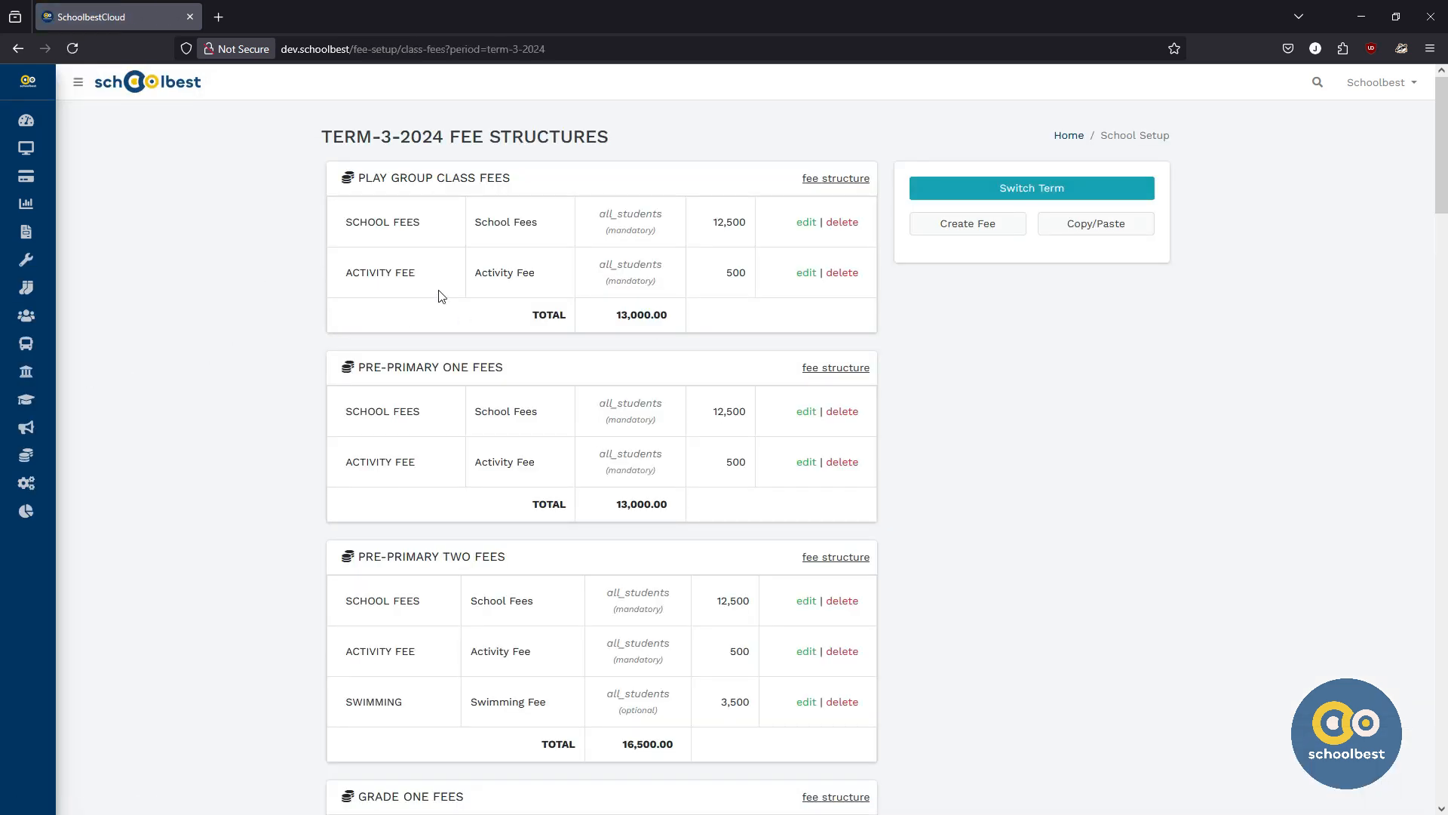
# Step: Start creating a new fee structure and set its term to TERM-1-2025
pyautogui.moveTo(322, 138); pyautogui.dragTo(610, 137)
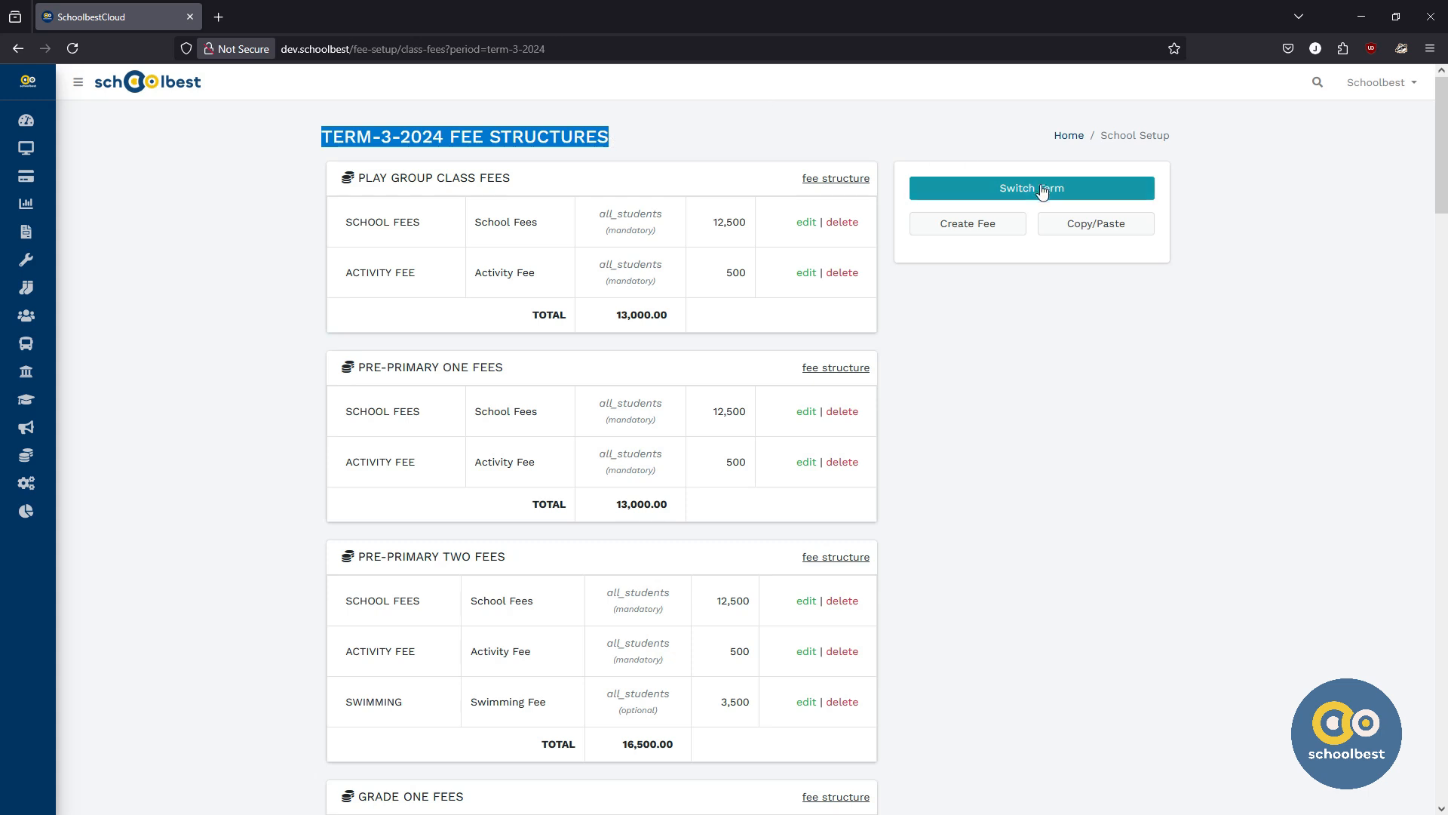
pyautogui.click(979, 232)
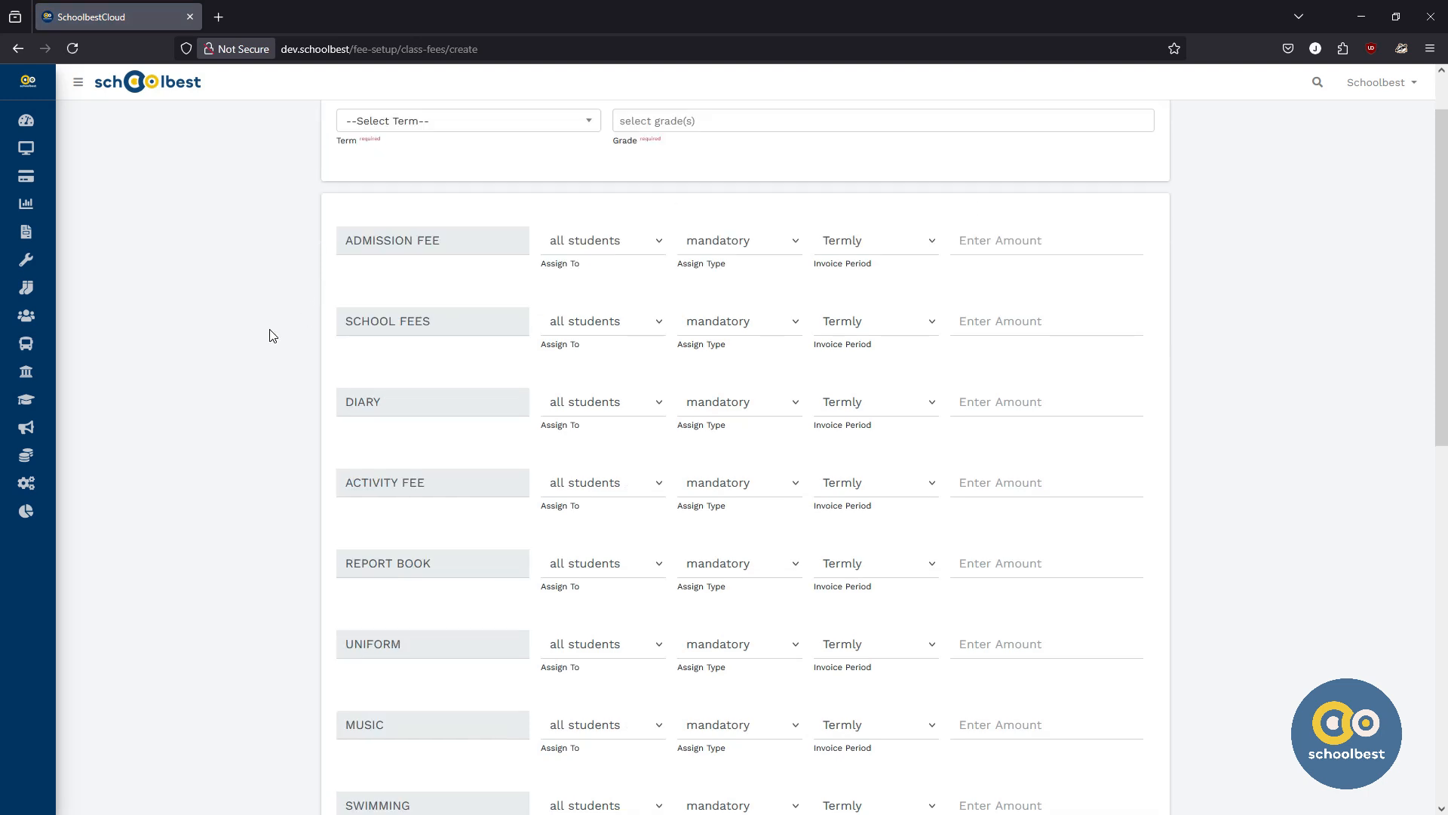
pyautogui.scroll(-6, 271, 336)
pyautogui.scroll(6, 271, 336)
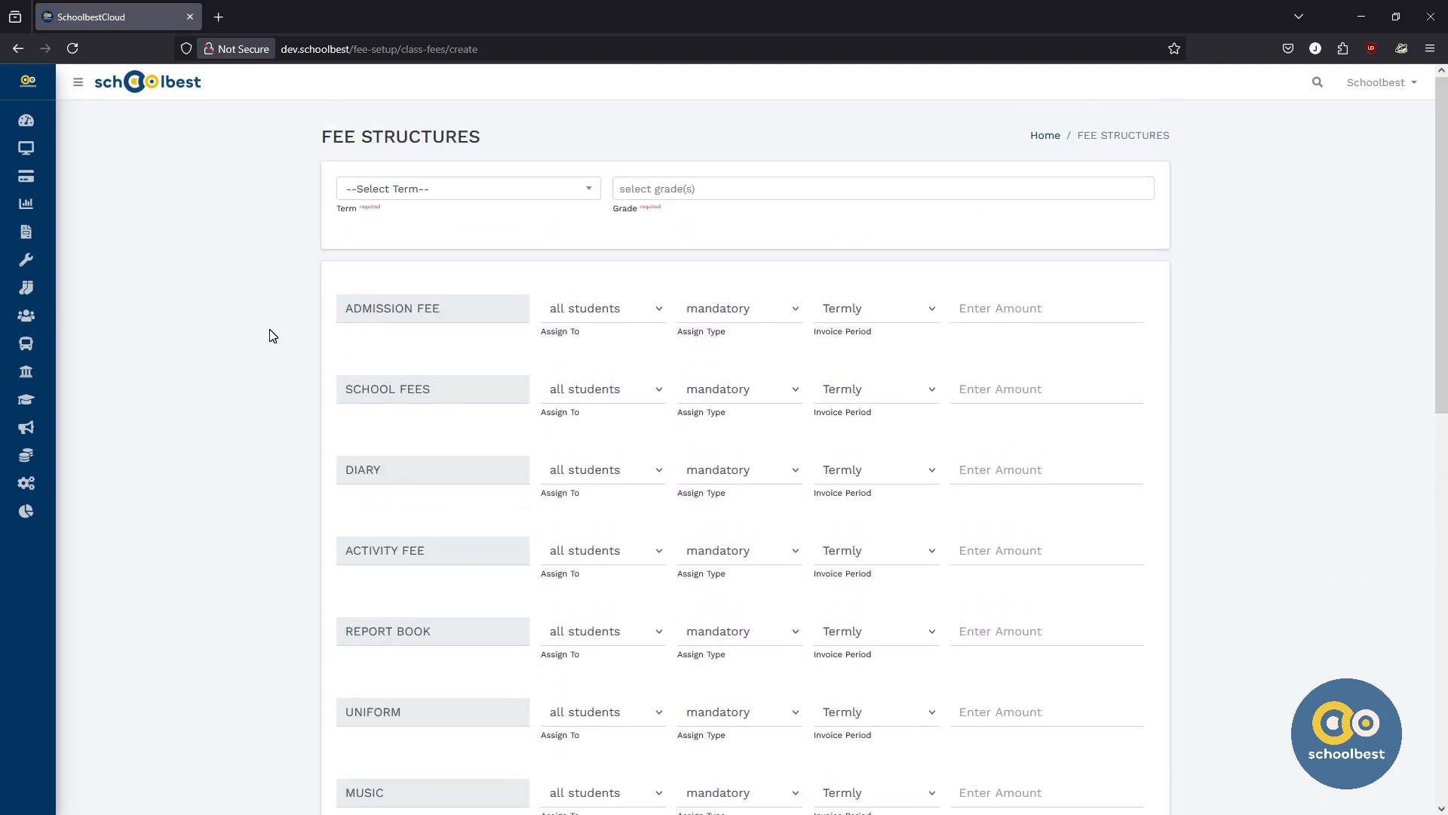
pyautogui.click(424, 194)
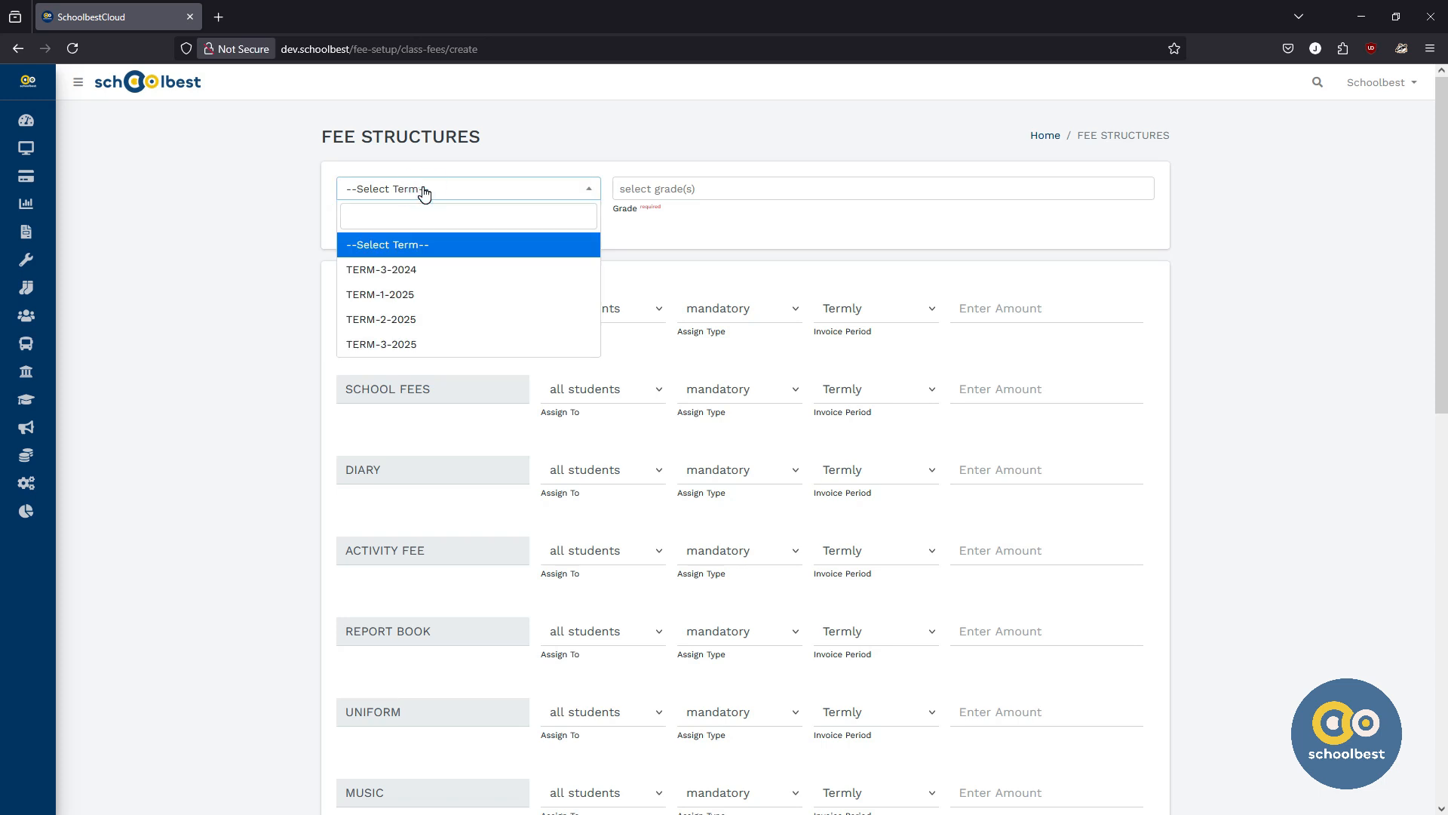
pyautogui.click(384, 301)
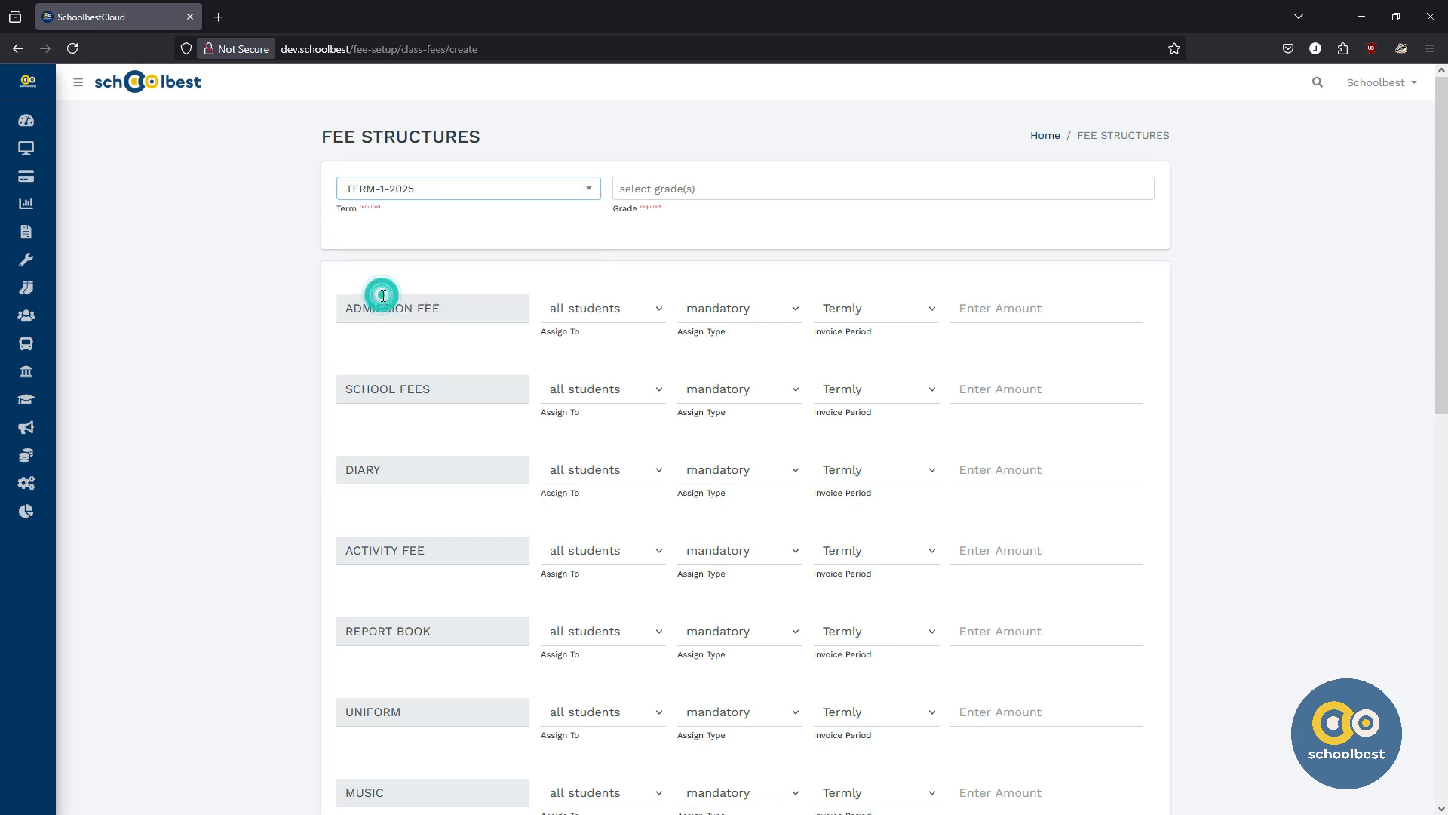
# Step: Try adding Play Group Class, Pre-Primary One and Pre-Primary Two as grades, then remove all of them
pyautogui.click(665, 190)
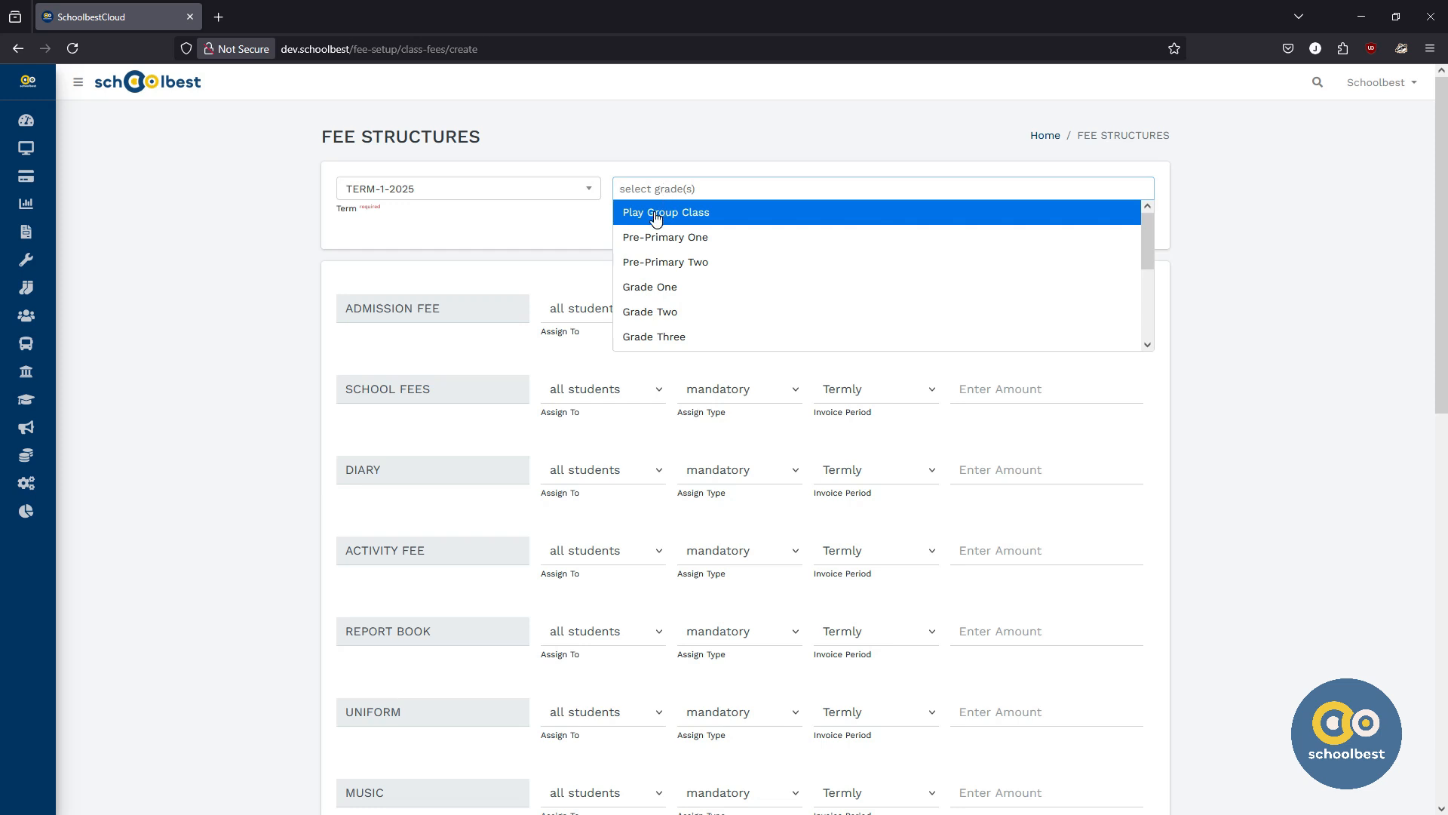
pyautogui.click(657, 215)
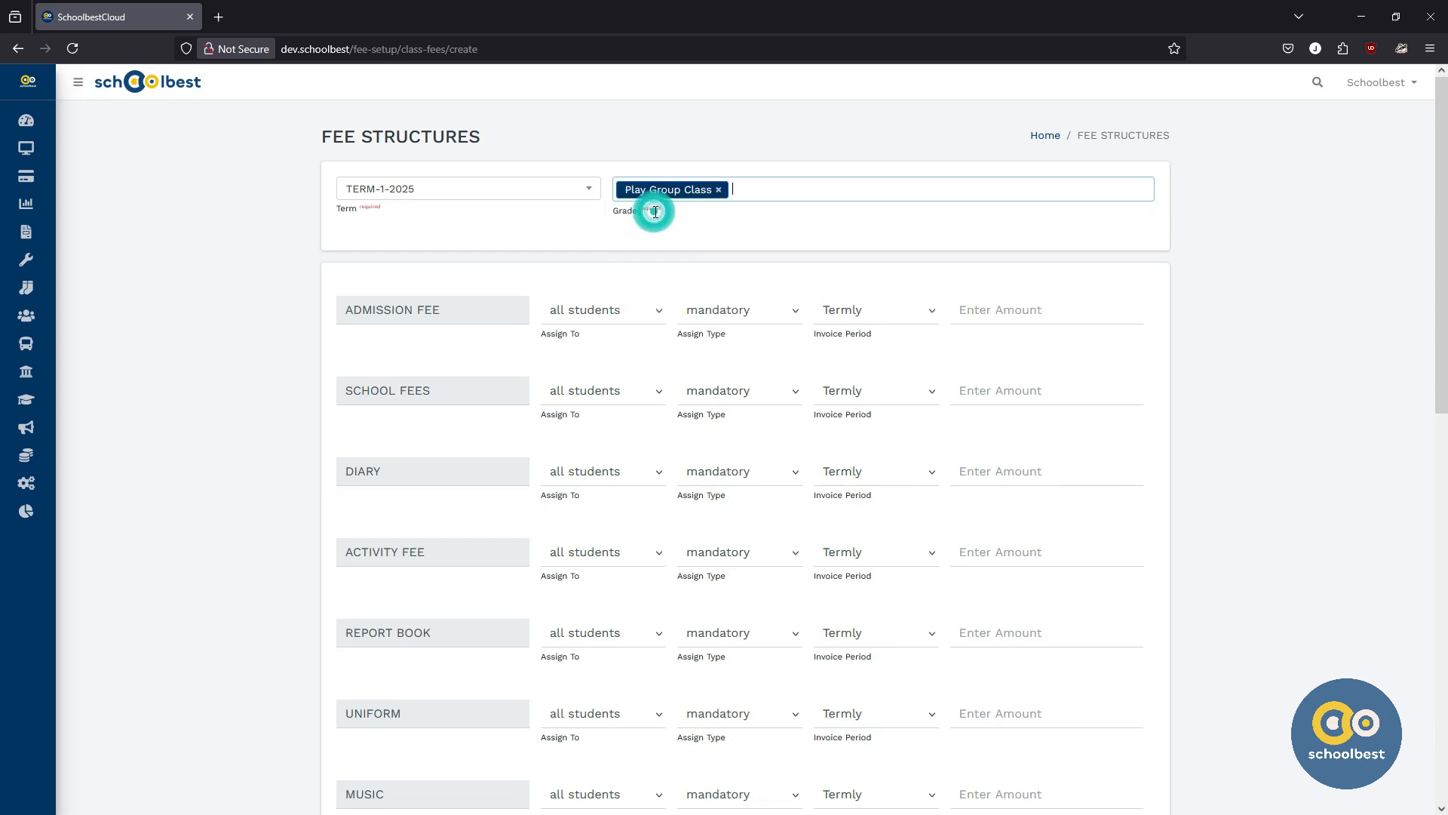
pyautogui.click(752, 192)
pyautogui.click(722, 239)
pyautogui.click(870, 186)
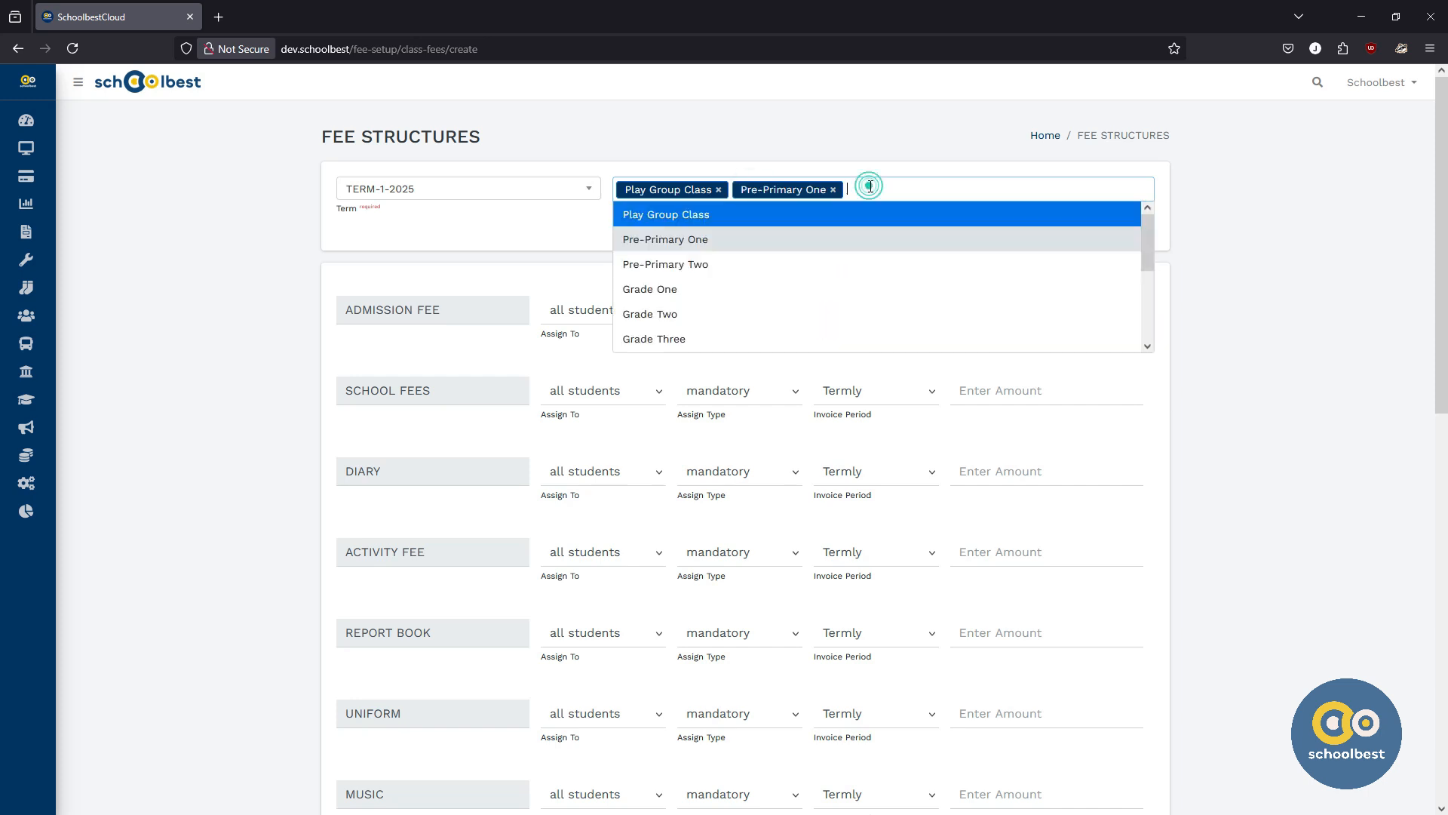
pyautogui.click(782, 264)
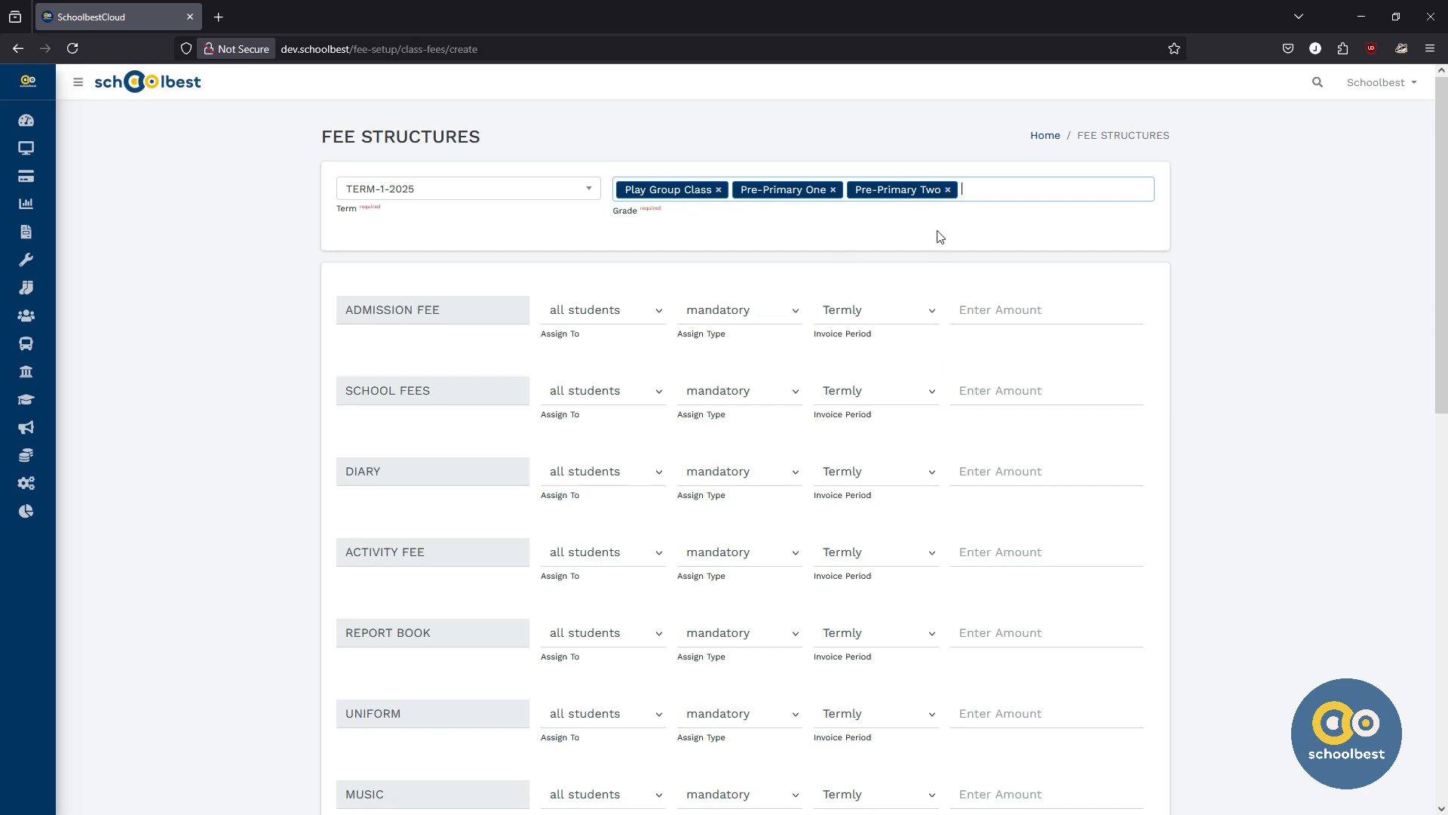
pyautogui.click(948, 190)
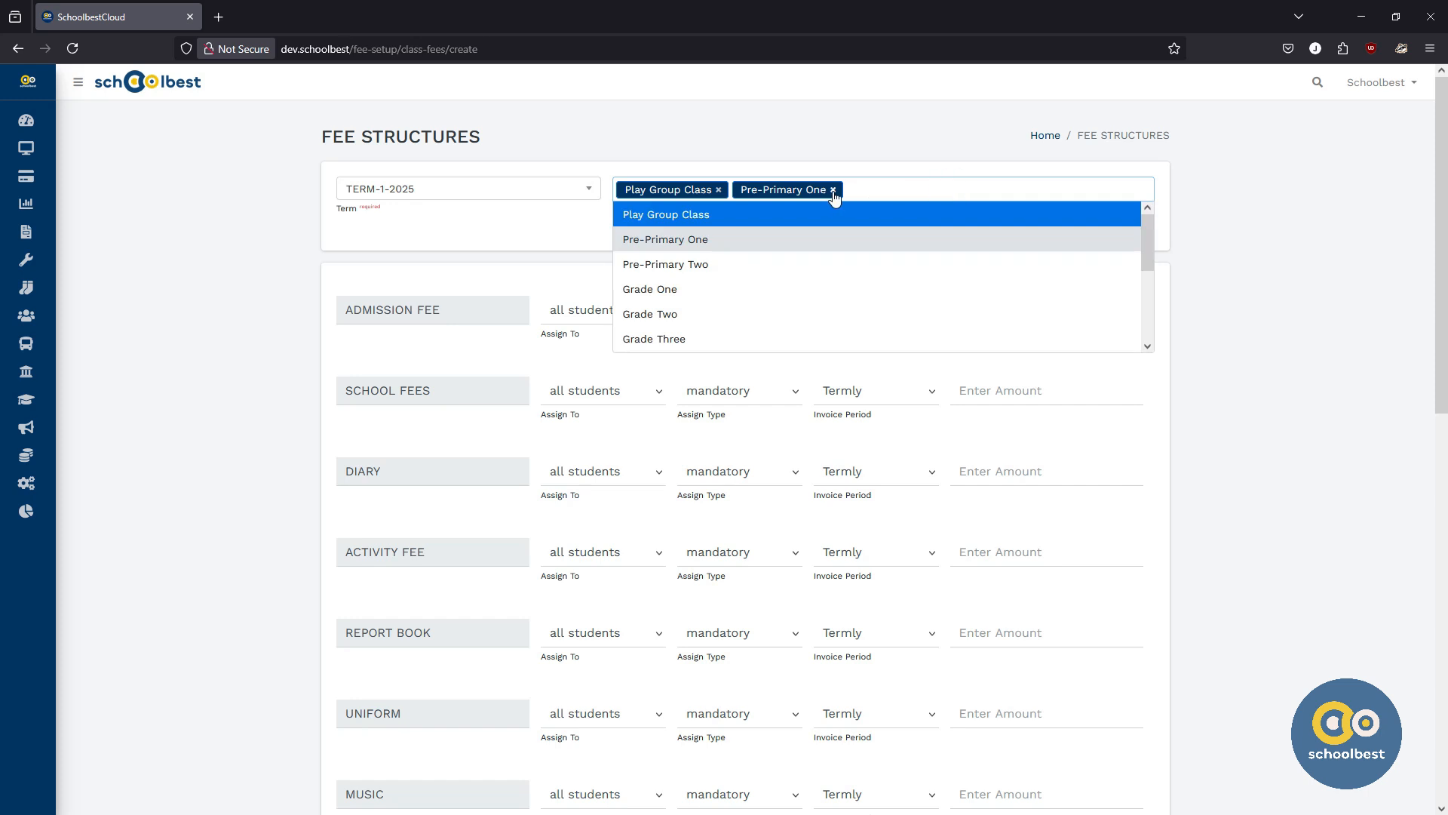
pyautogui.click(833, 190)
pyautogui.click(657, 215)
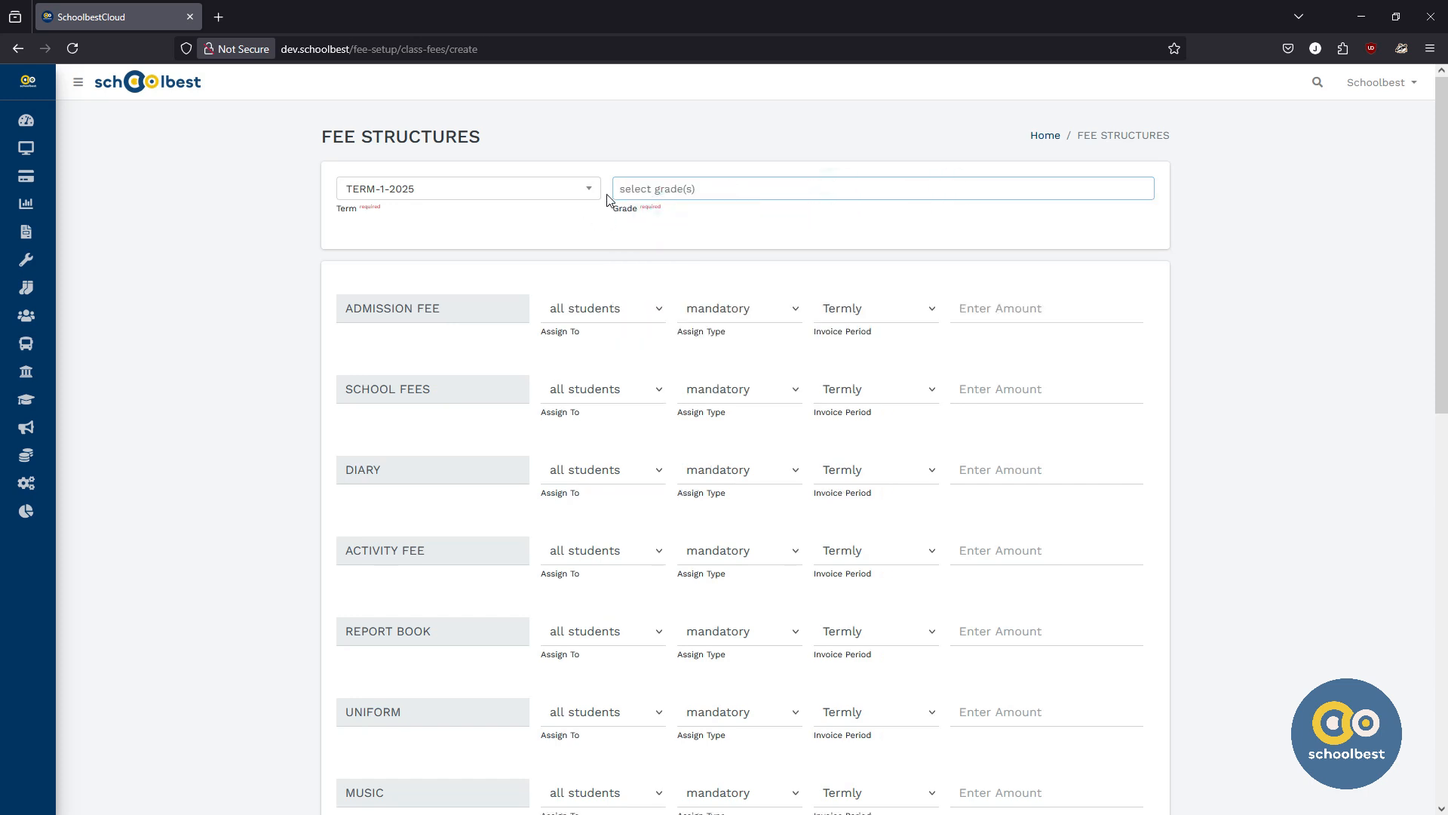
# Step: Select Play Group Class as the only grade for the fee structure
pyautogui.click(626, 188)
pyautogui.click(632, 212)
pyautogui.click(579, 225)
# Step: Scroll through the list of fee items on the fee structure form
pyautogui.scroll(-1, 579, 228)
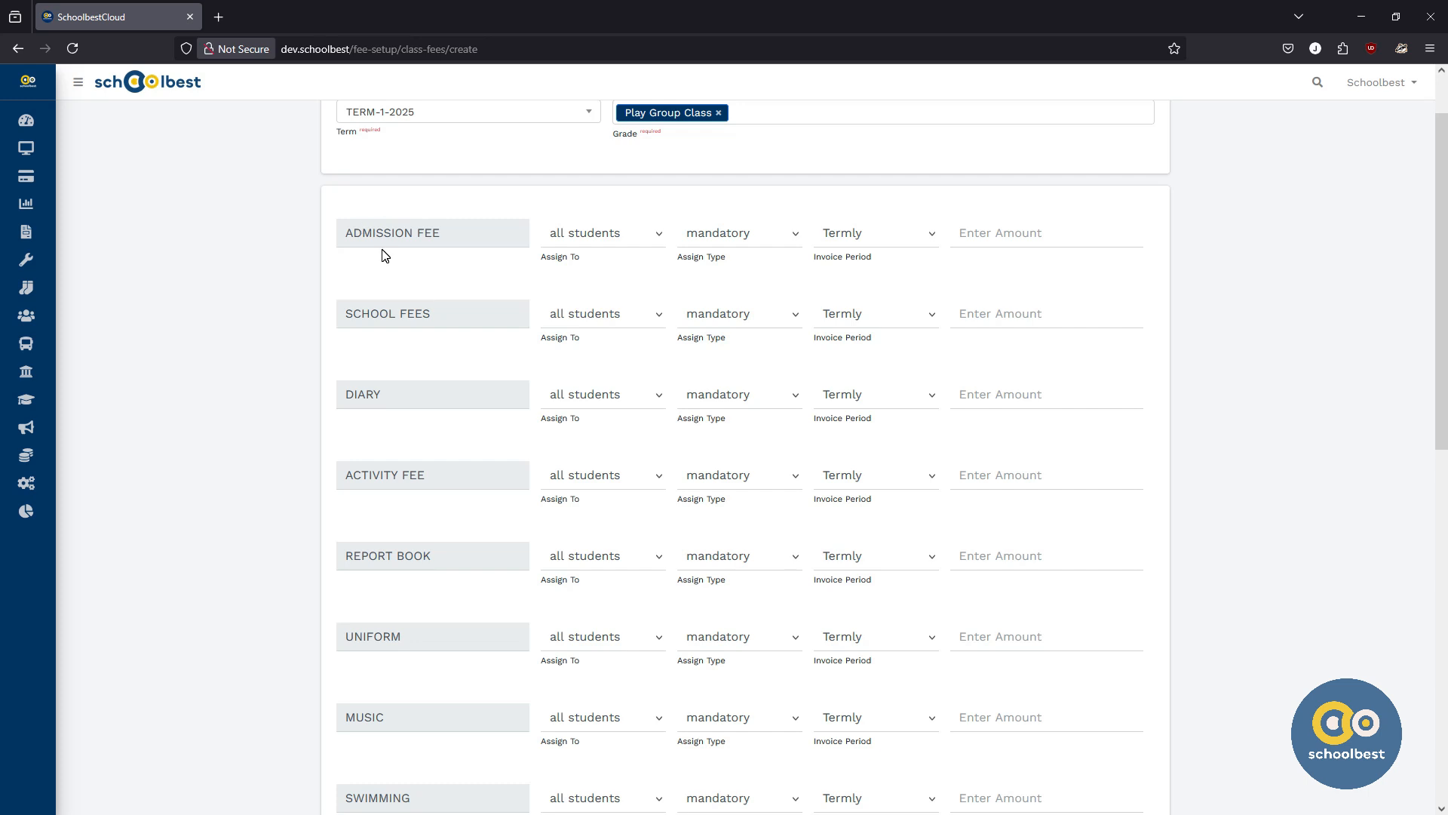
pyautogui.scroll(-7, 383, 250)
pyautogui.scroll(-3, 383, 250)
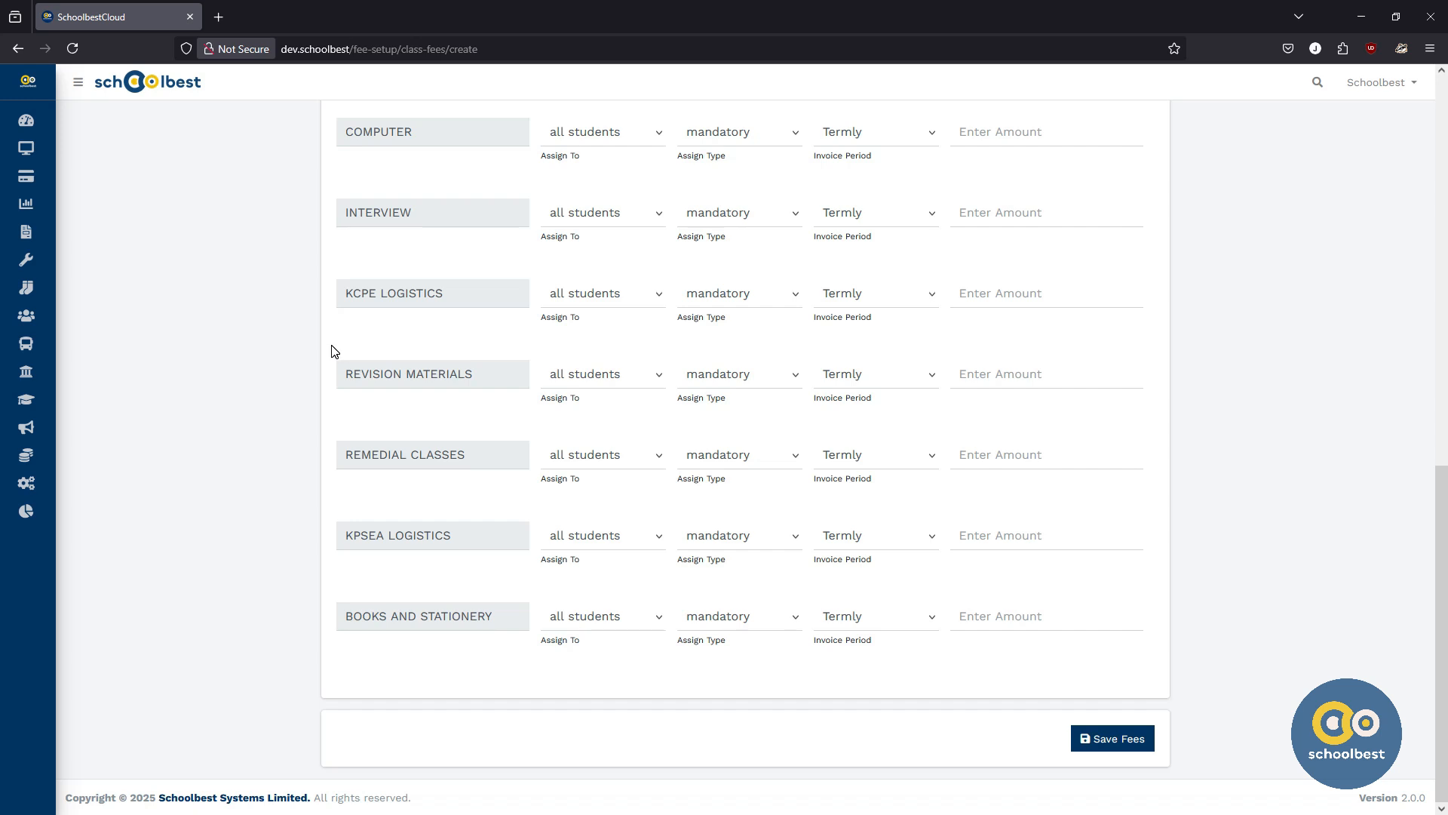
pyautogui.scroll(4, 333, 351)
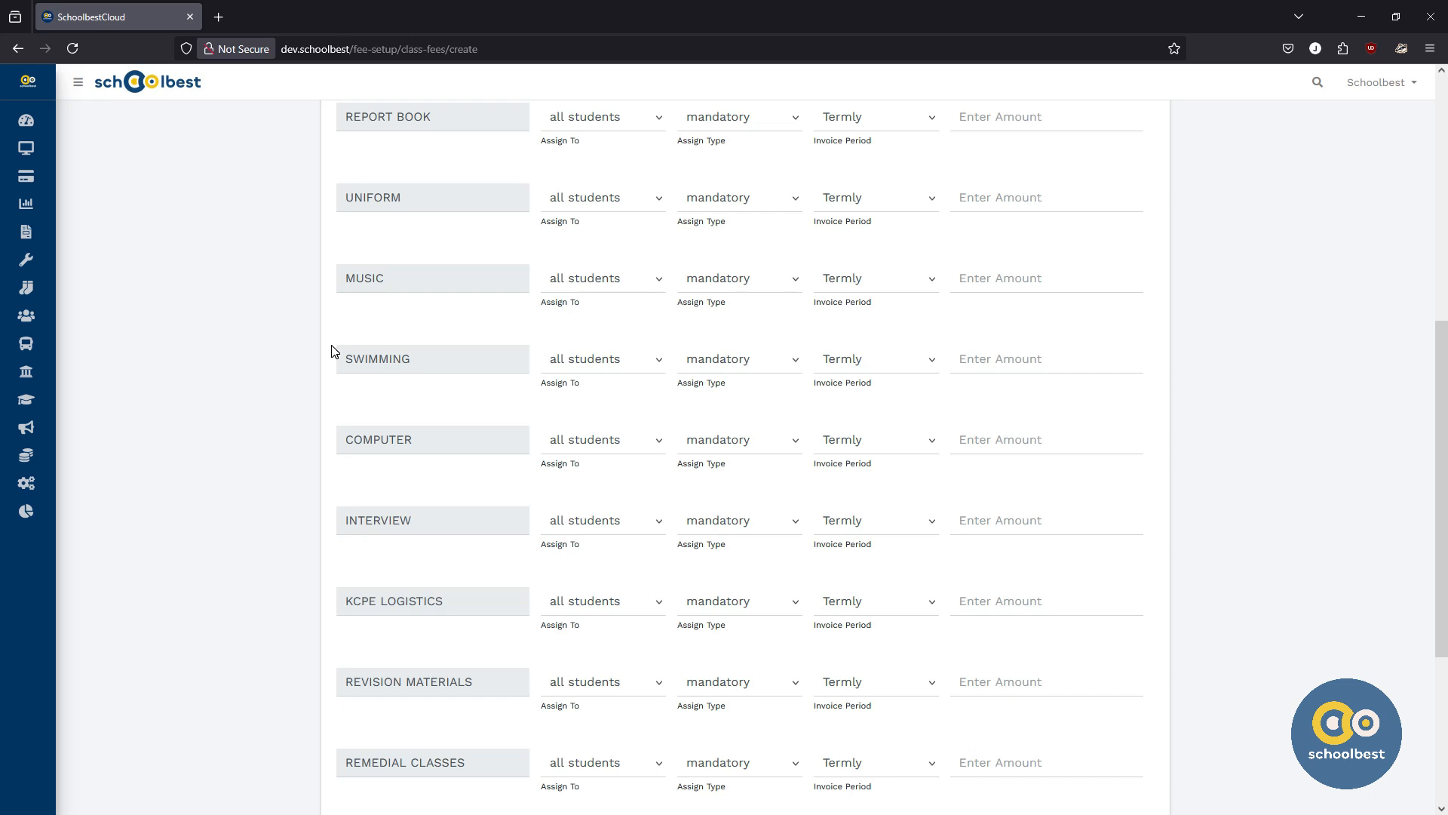
pyautogui.scroll(7, 332, 351)
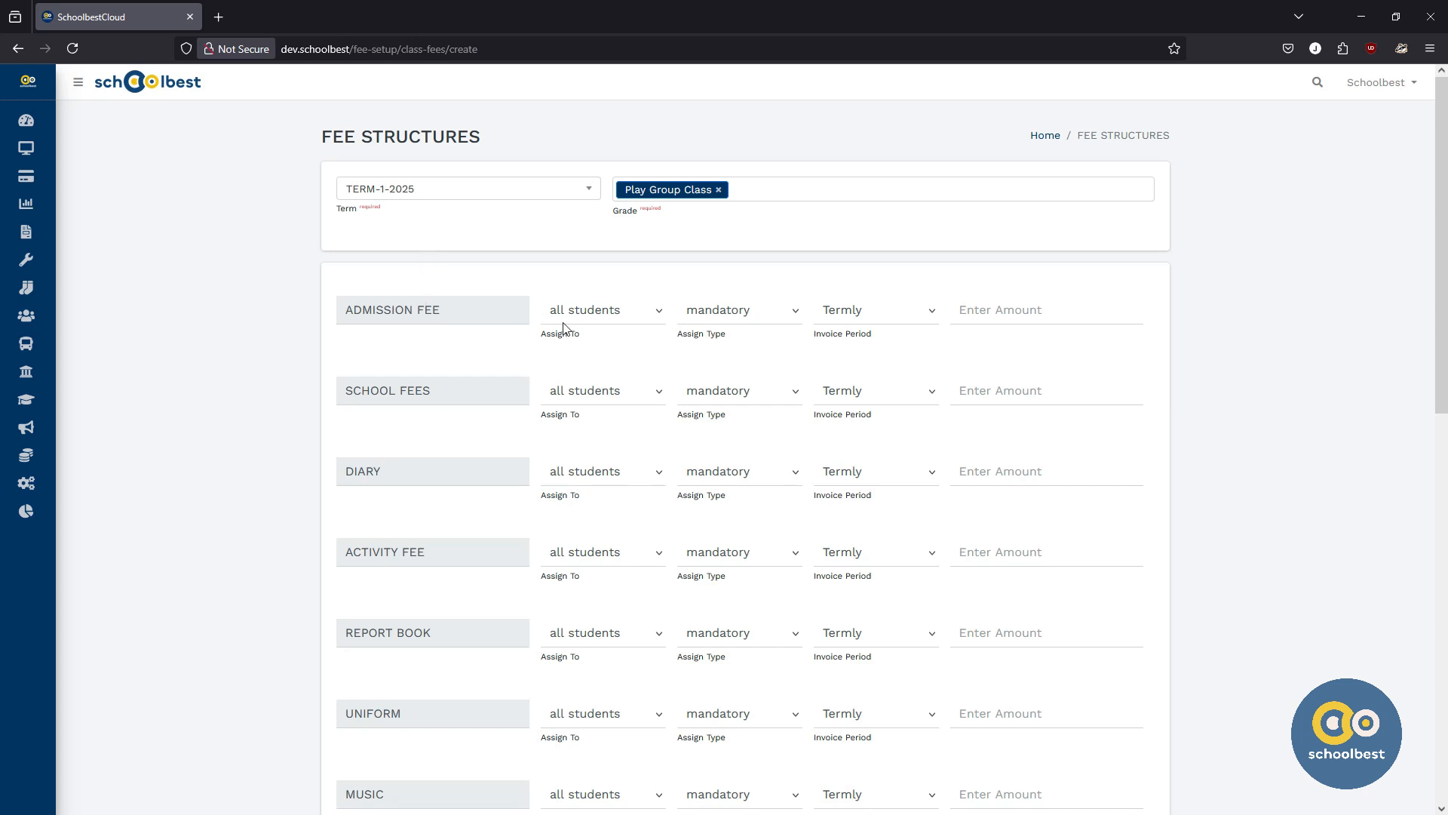
# Step: Examine the Assign To and Assign Type options for the admission fee, leaving all students and mandatory
pyautogui.moveTo(581, 337); pyautogui.dragTo(545, 343)
pyautogui.doubleClick(467, 311)
pyautogui.click(591, 313)
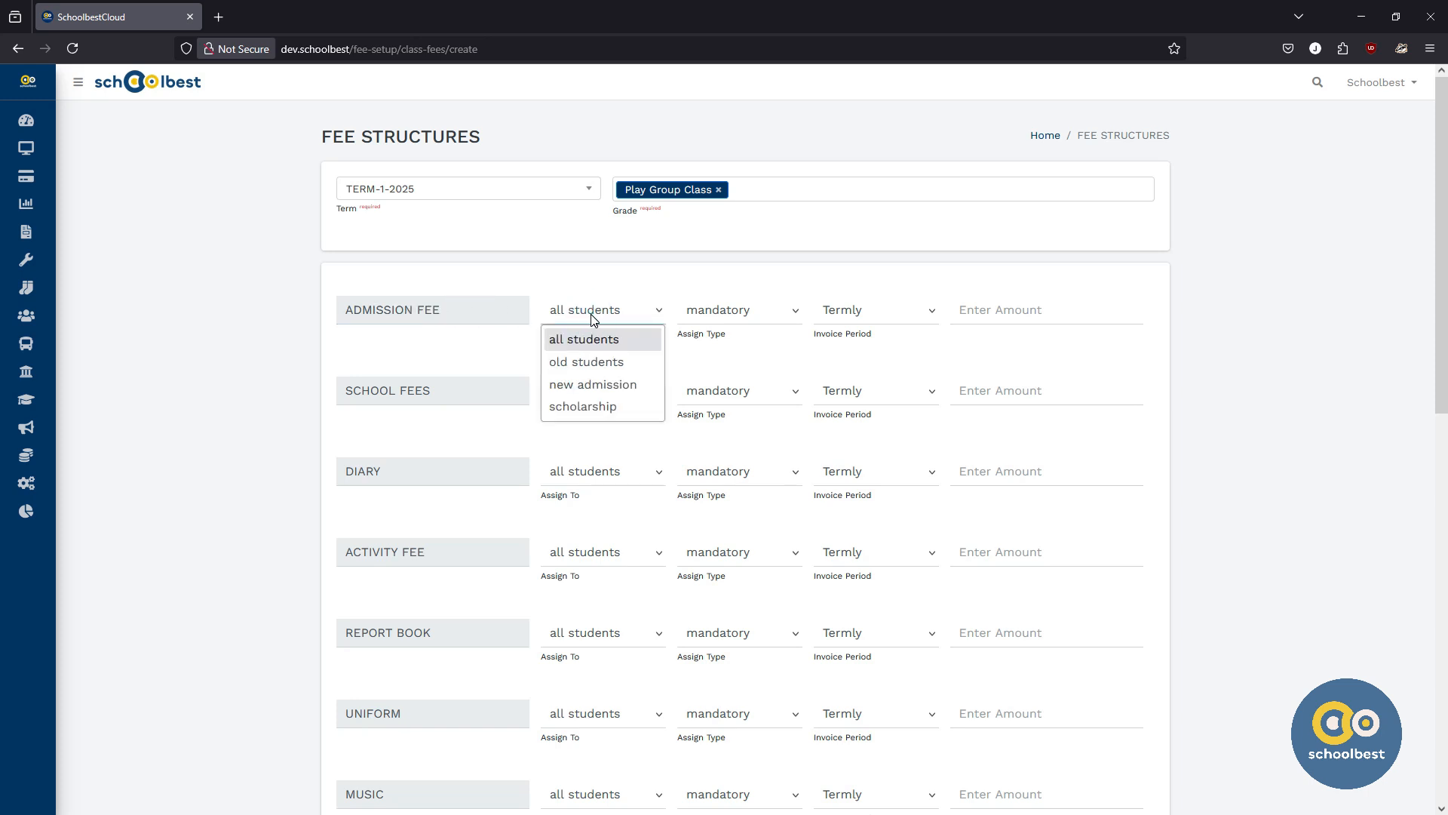
pyautogui.click(595, 340)
pyautogui.click(561, 360)
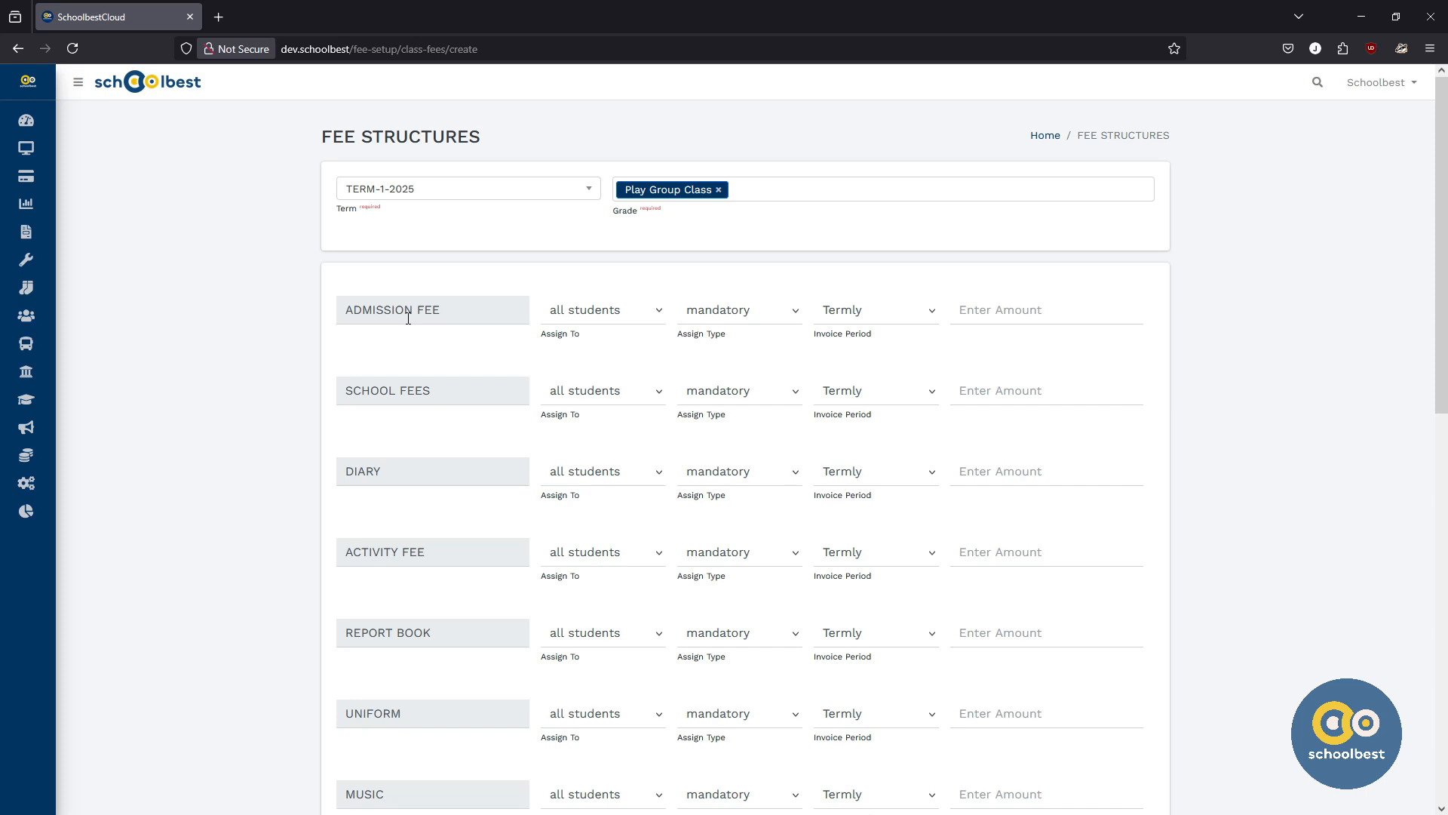
pyautogui.click(589, 318)
pyautogui.click(587, 387)
pyautogui.click(586, 313)
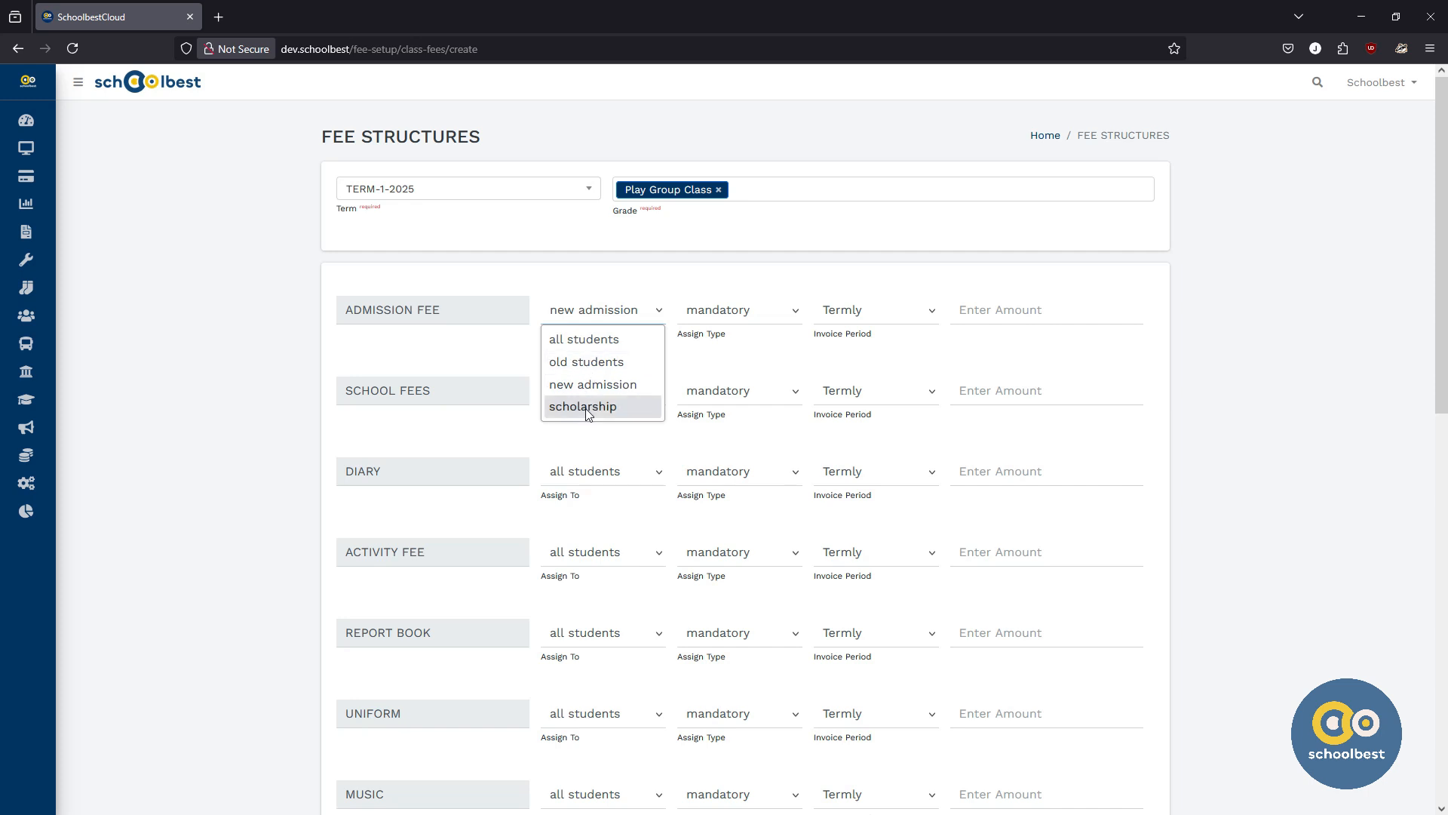
pyautogui.click(598, 340)
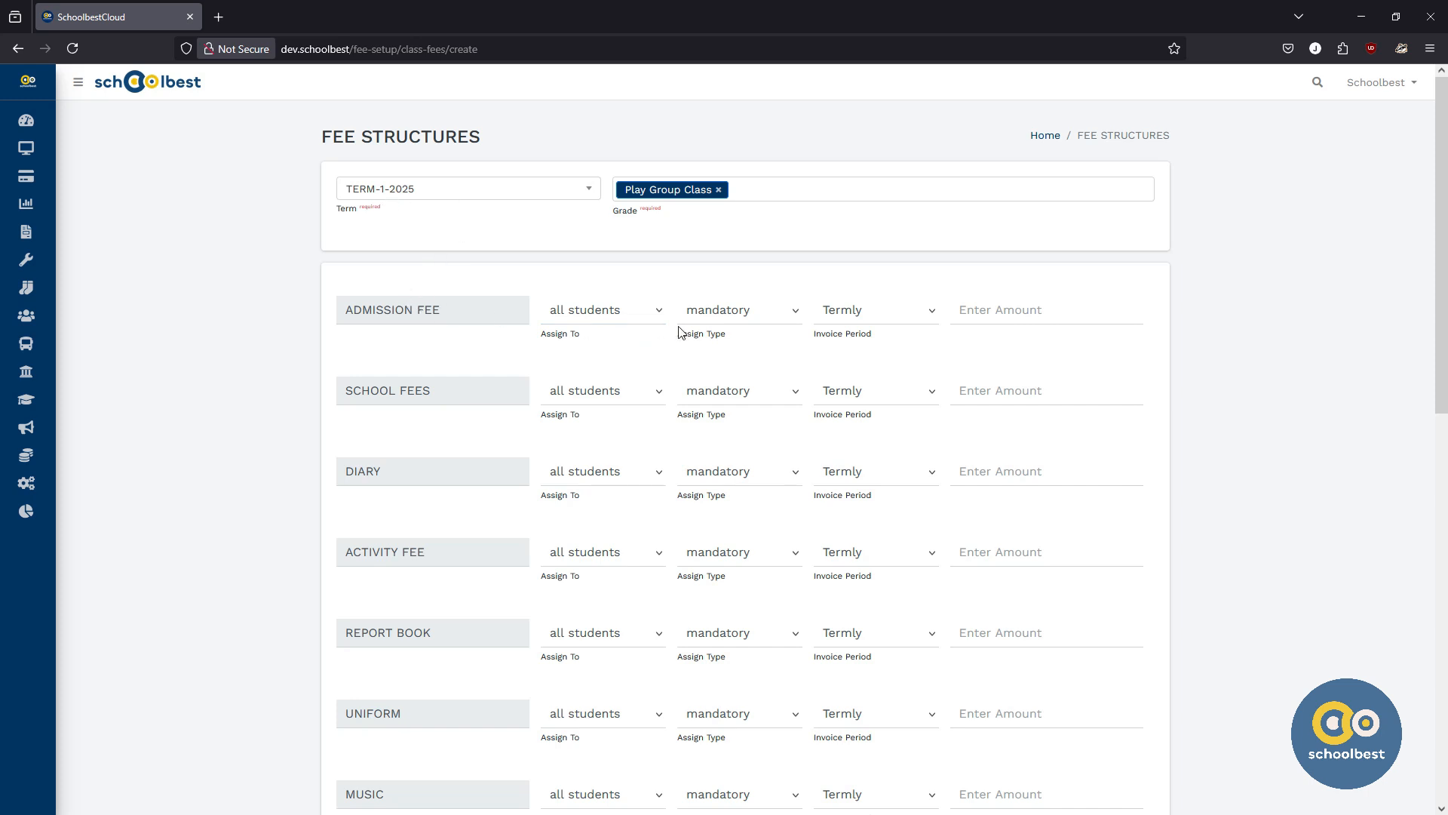
pyautogui.click(724, 317)
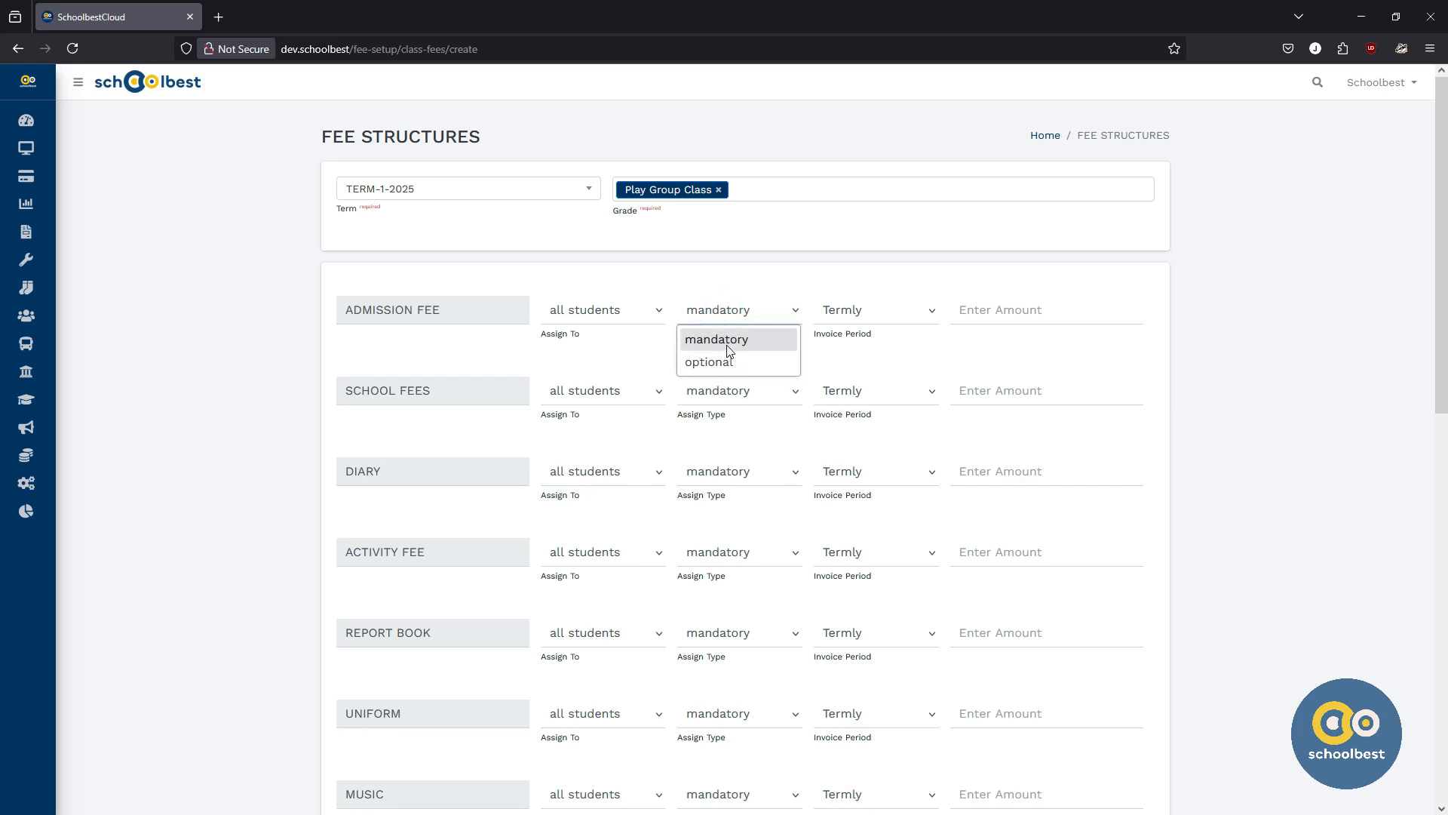
pyautogui.click(726, 341)
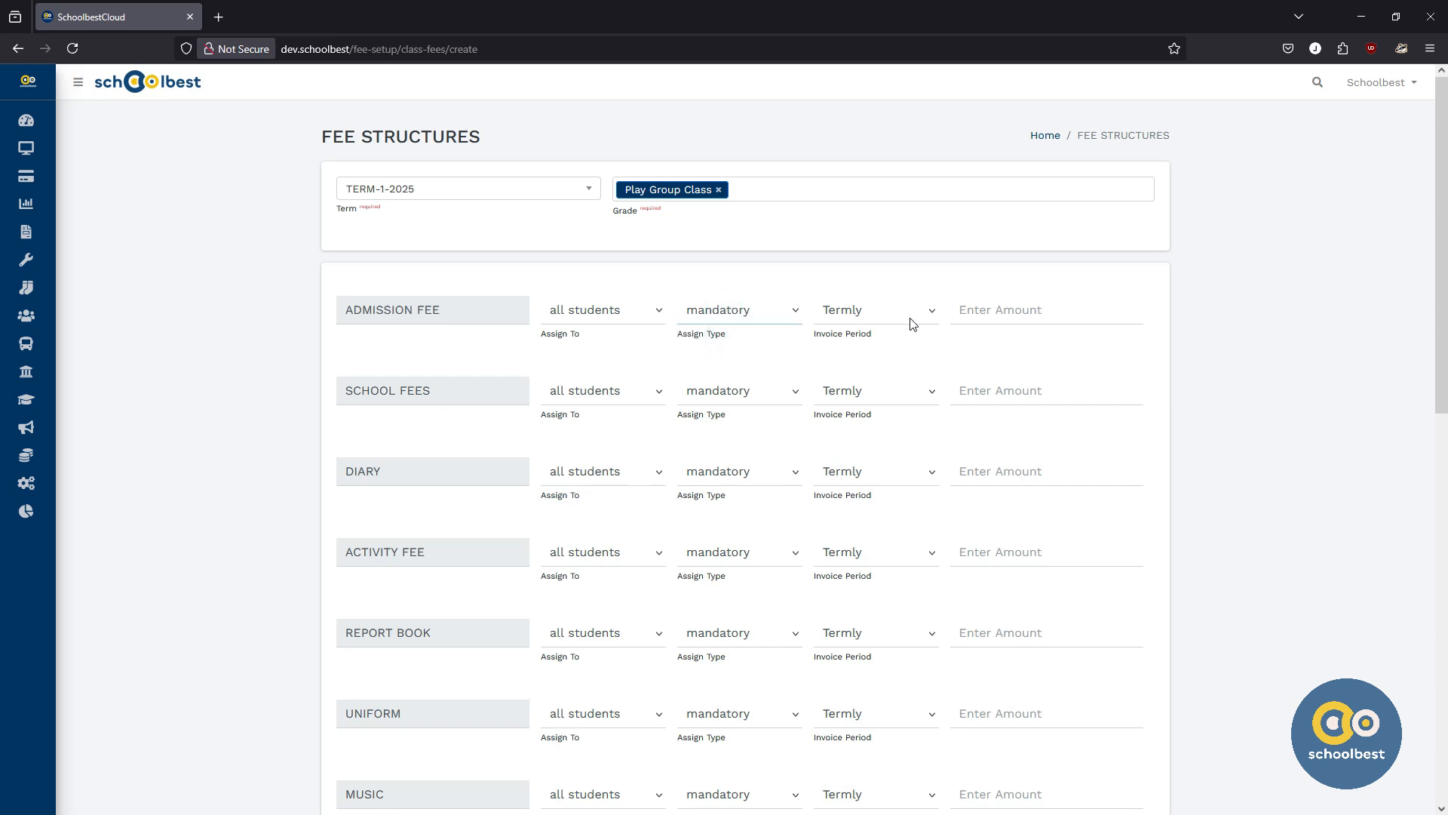
# Step: Enter amounts of 3000 for the admission fee and 18500 for school fees
pyautogui.click(1003, 311)
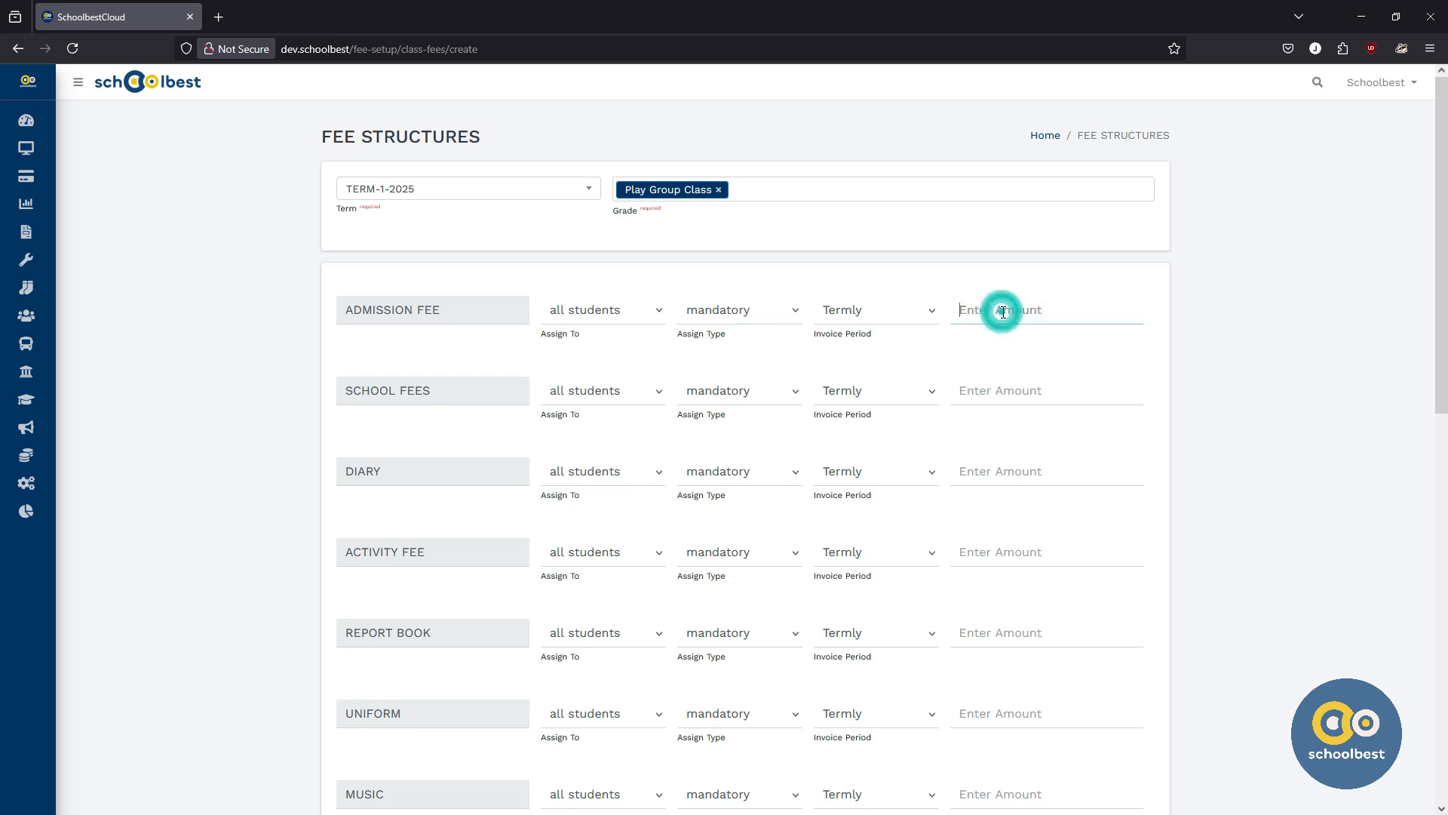
pyautogui.write('3000')
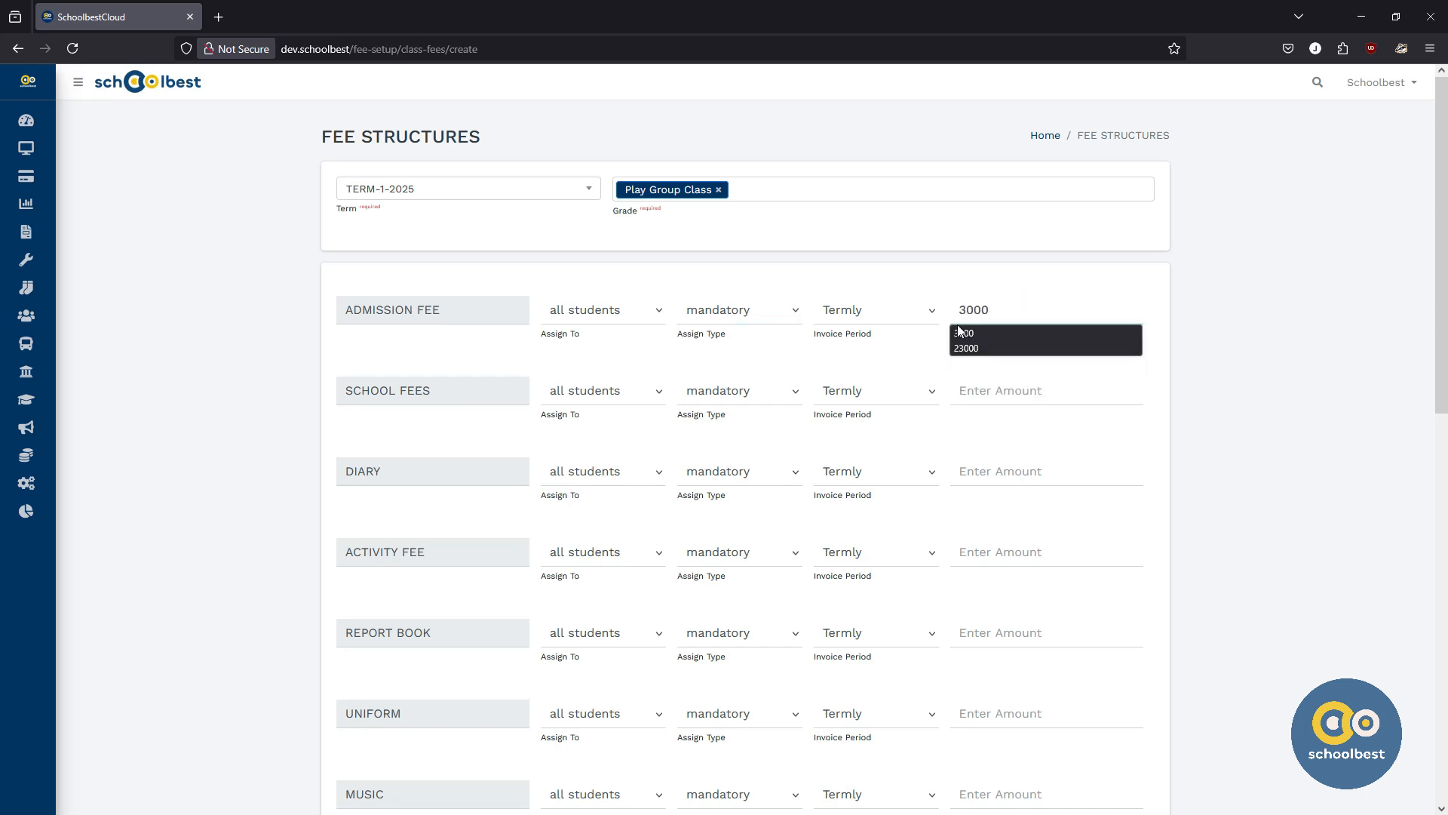
pyautogui.click(481, 353)
pyautogui.scroll(-1, 483, 358)
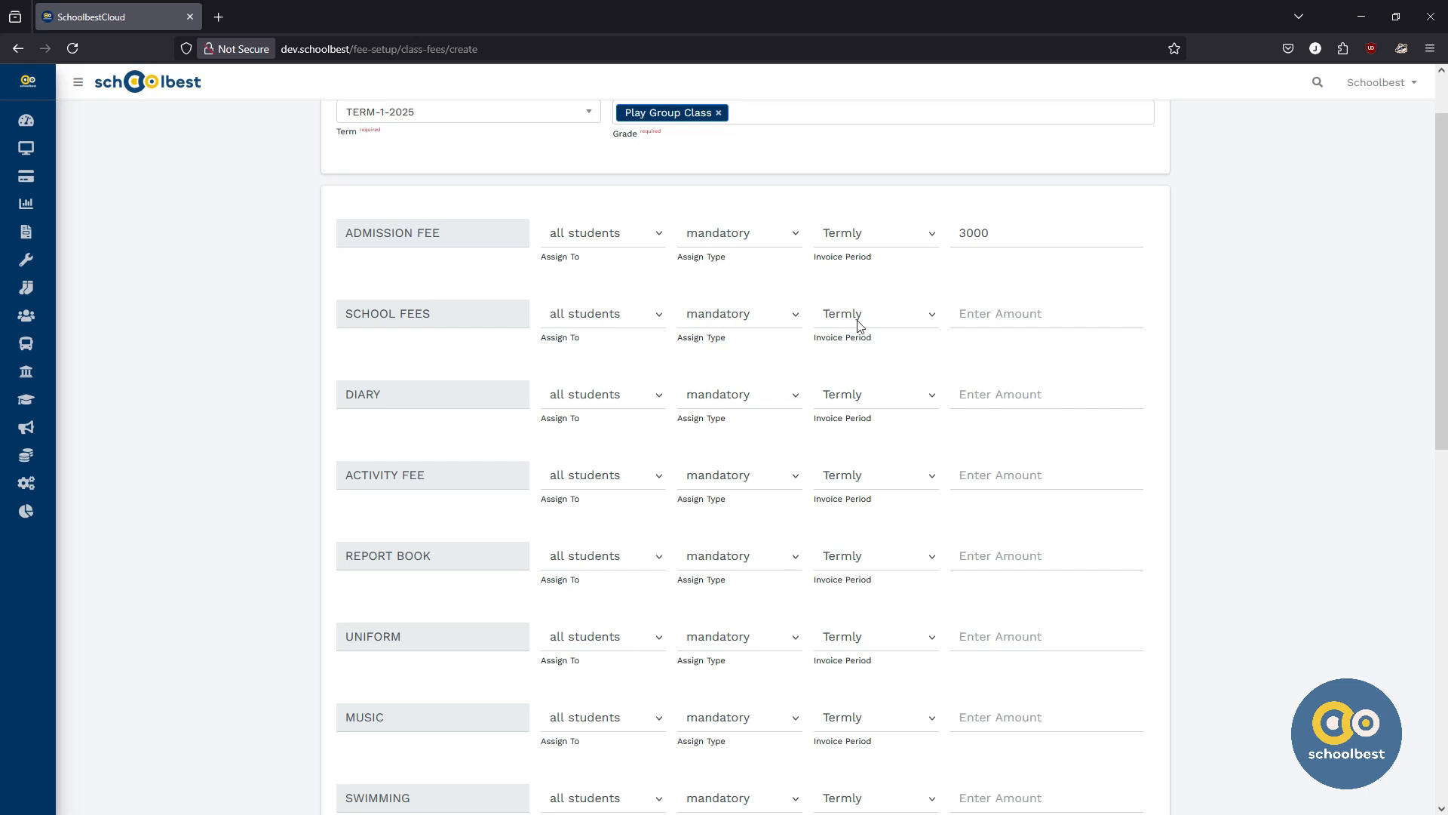
pyautogui.click(978, 317)
pyautogui.write('1')
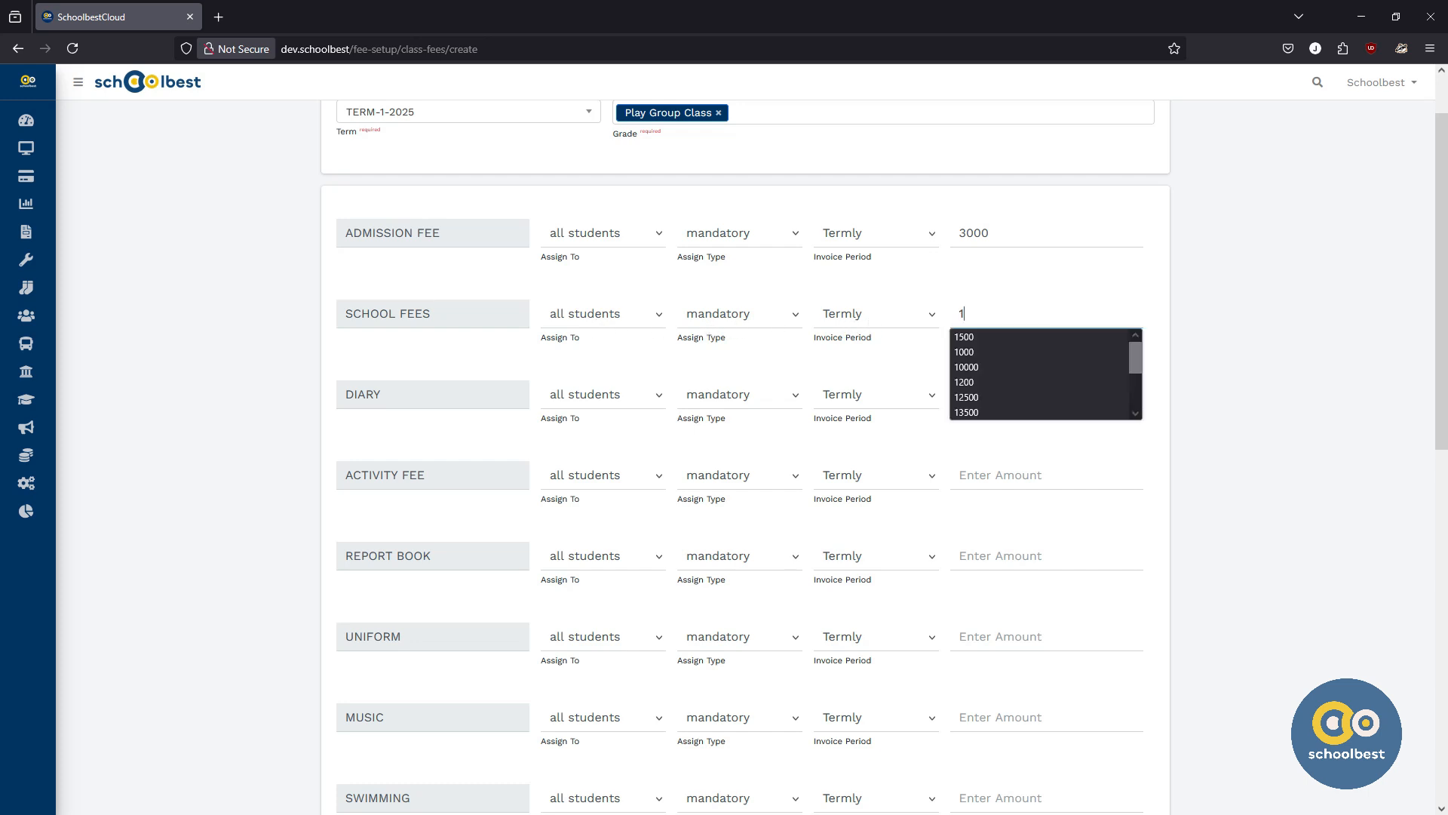
pyautogui.write('8500')
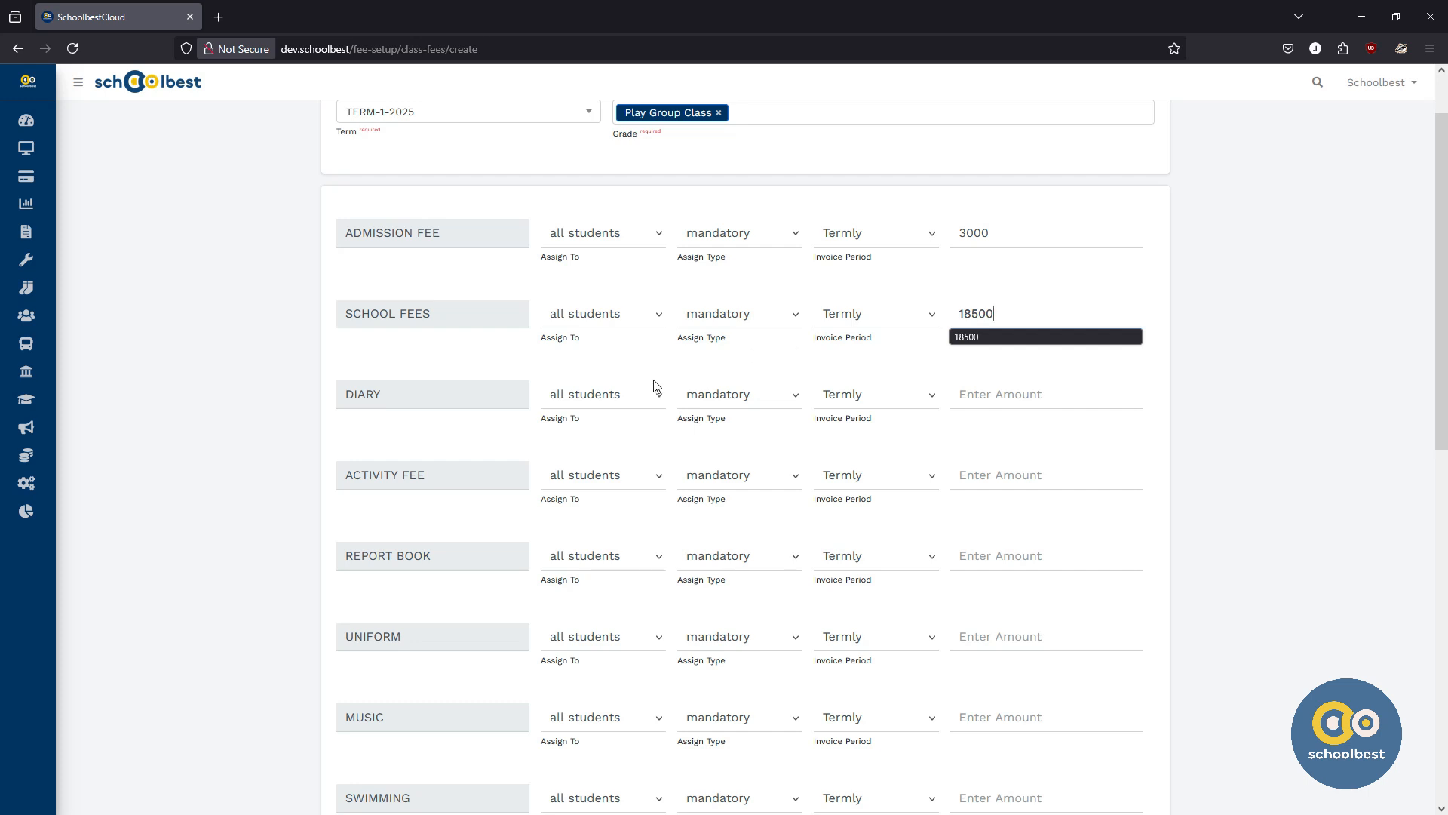
pyautogui.click(439, 427)
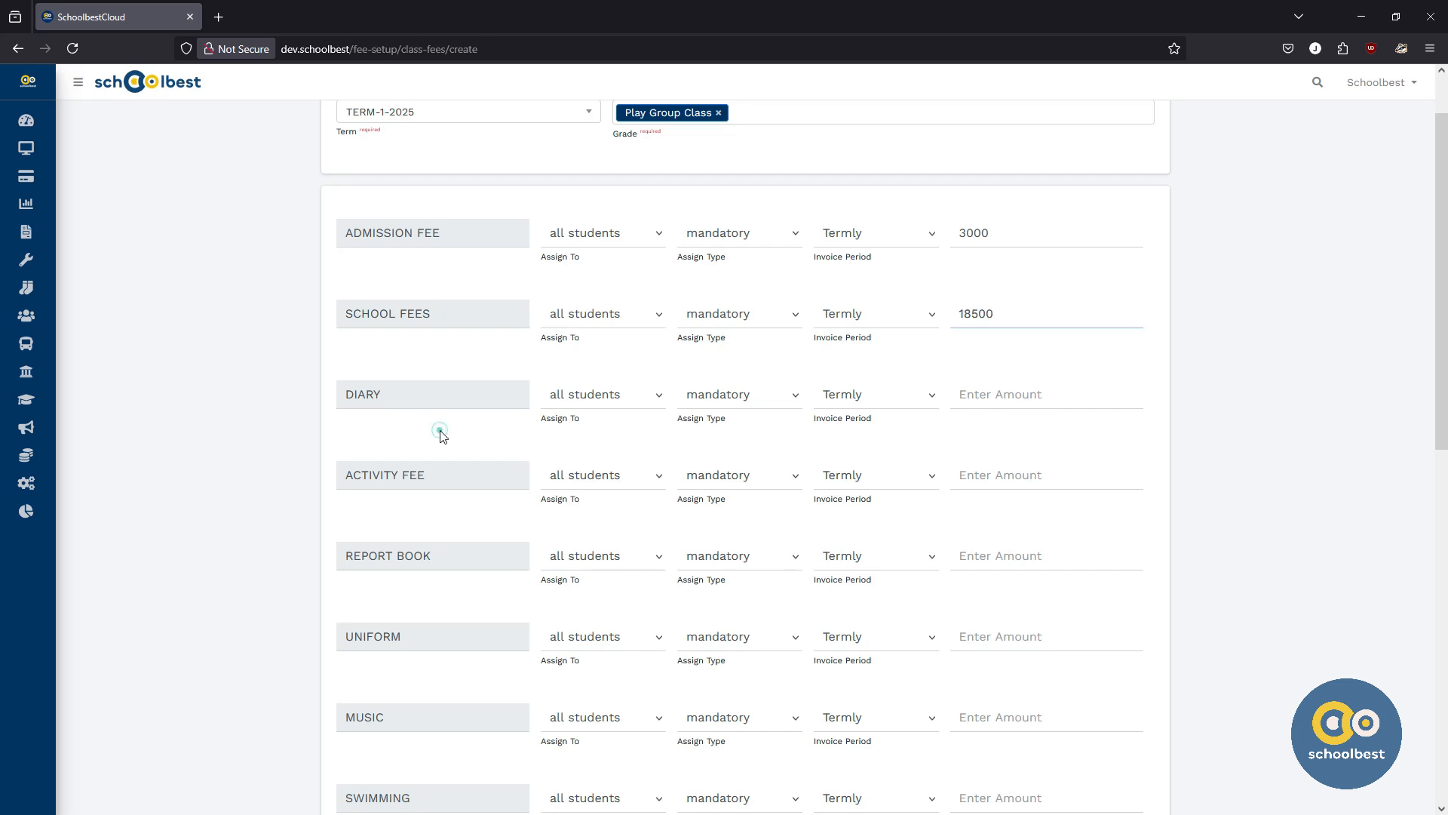
# Step: Enter amounts of 500 for the diary and 1500 for the activity fee
pyautogui.click(973, 398)
pyautogui.write('500')
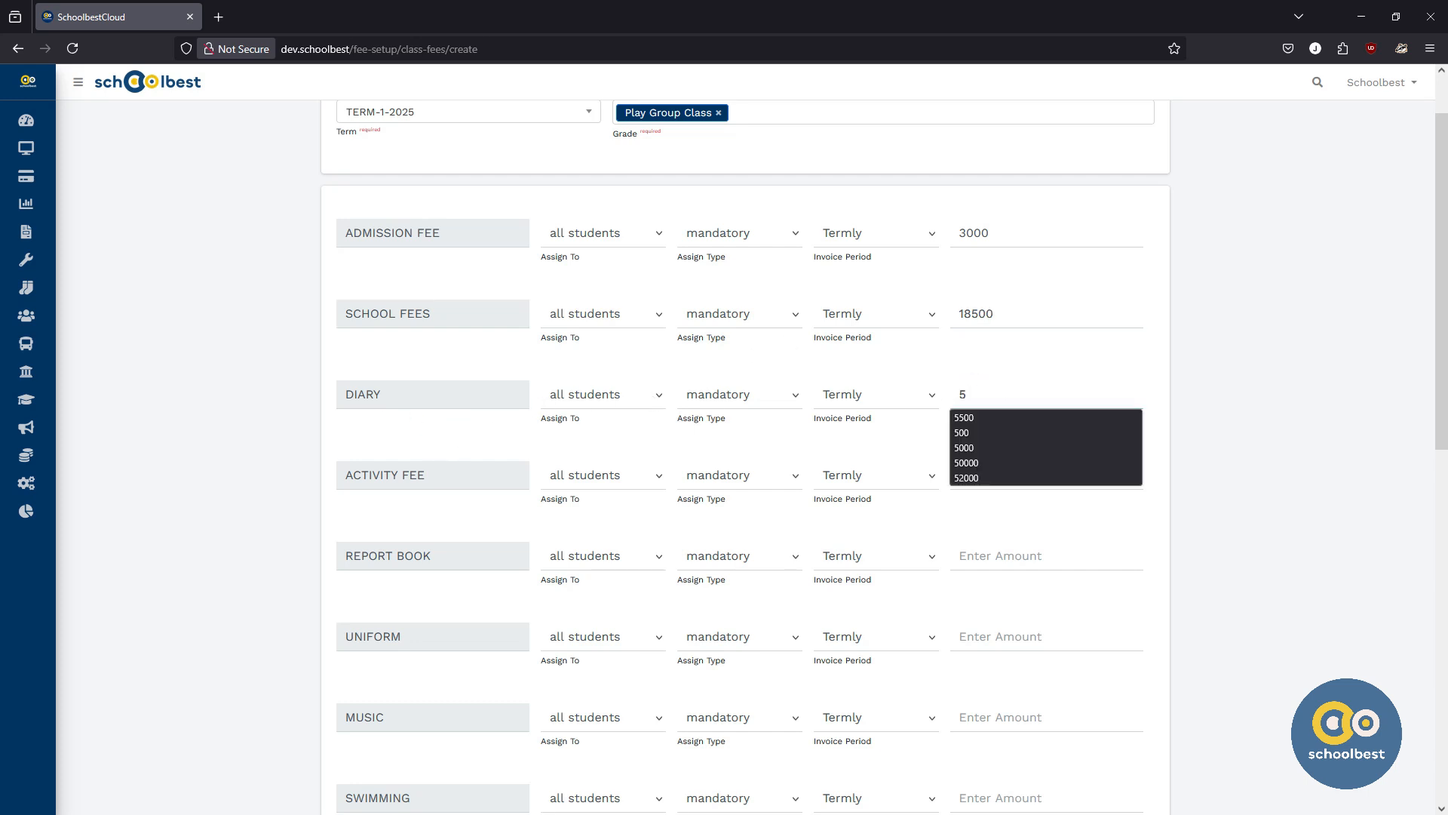
pyautogui.click(461, 438)
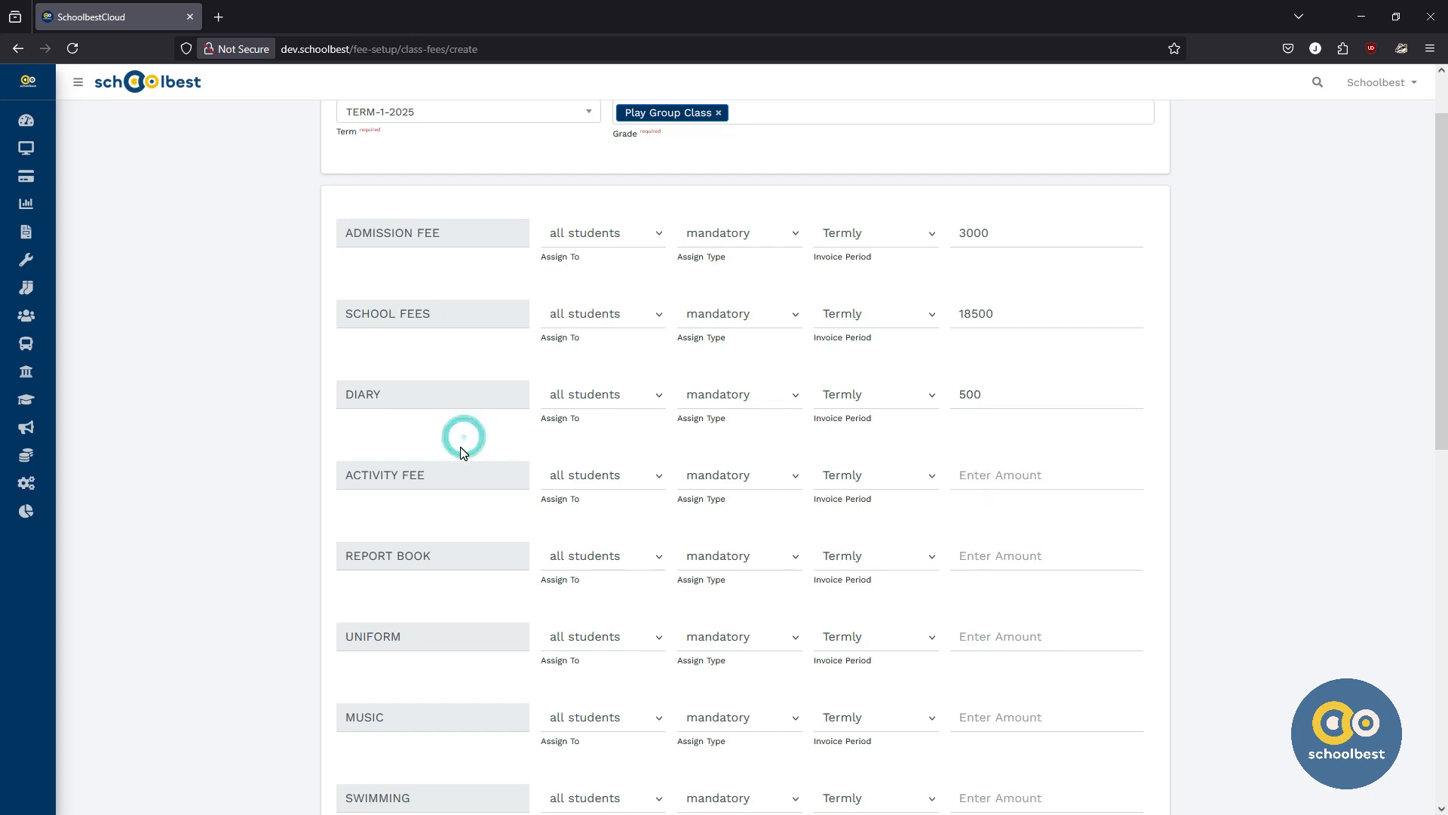
pyautogui.scroll(-2, 453, 447)
pyautogui.click(963, 398)
pyautogui.write('1500')
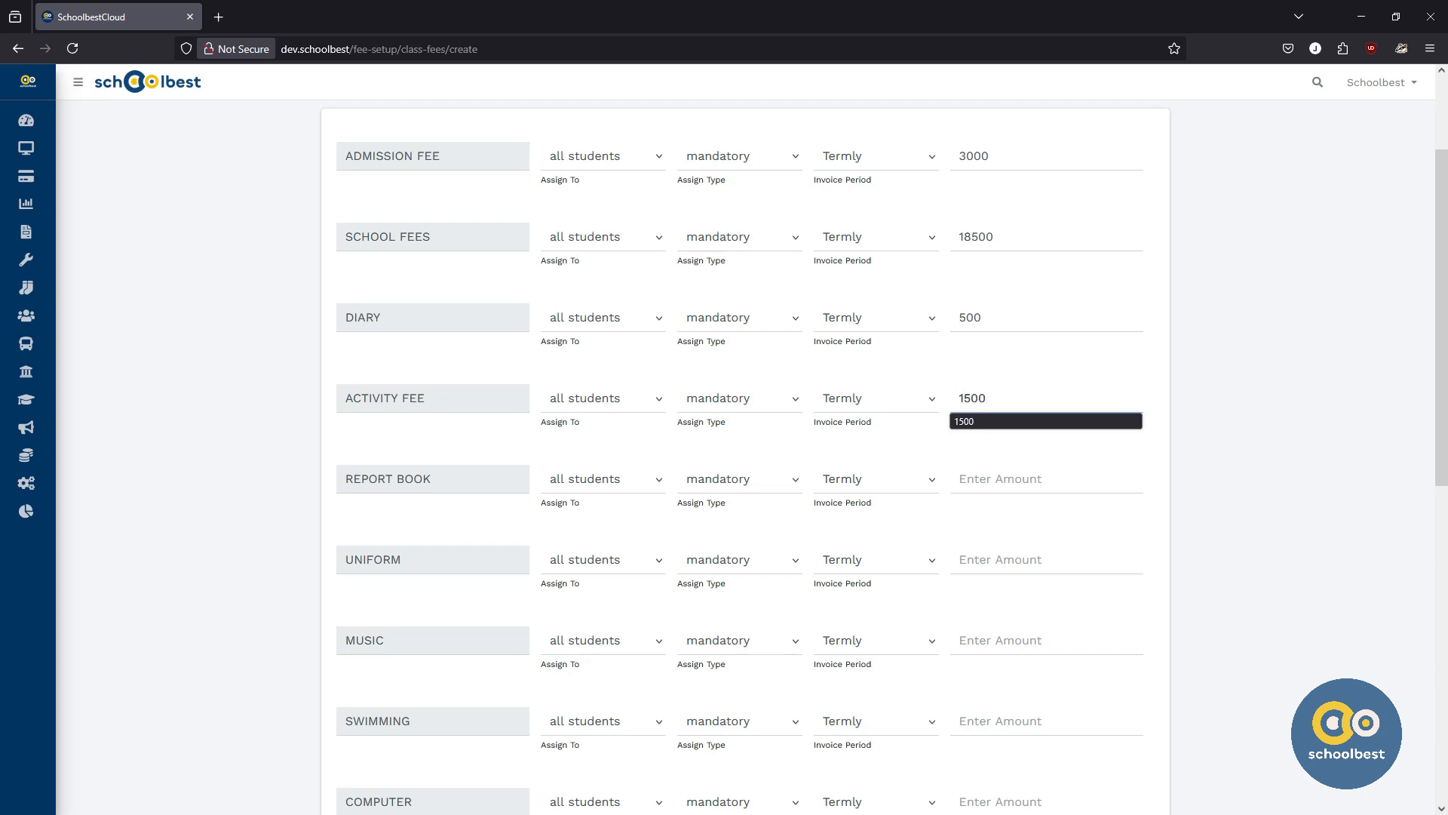
pyautogui.click(431, 433)
pyautogui.scroll(-4, 431, 434)
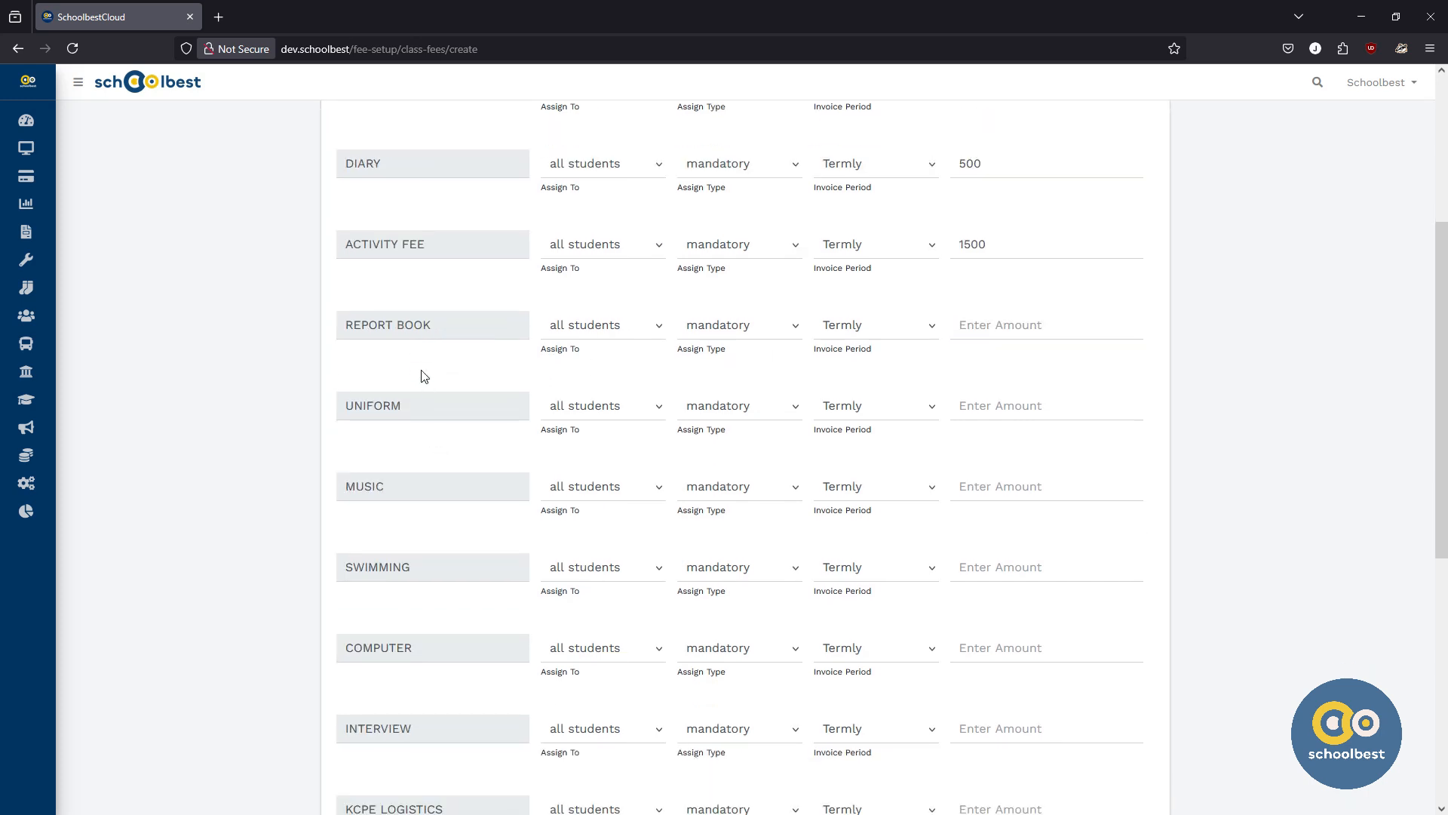
# Step: Enter amounts of 500 for the report book and 5000 for the uniform
pyautogui.click(993, 327)
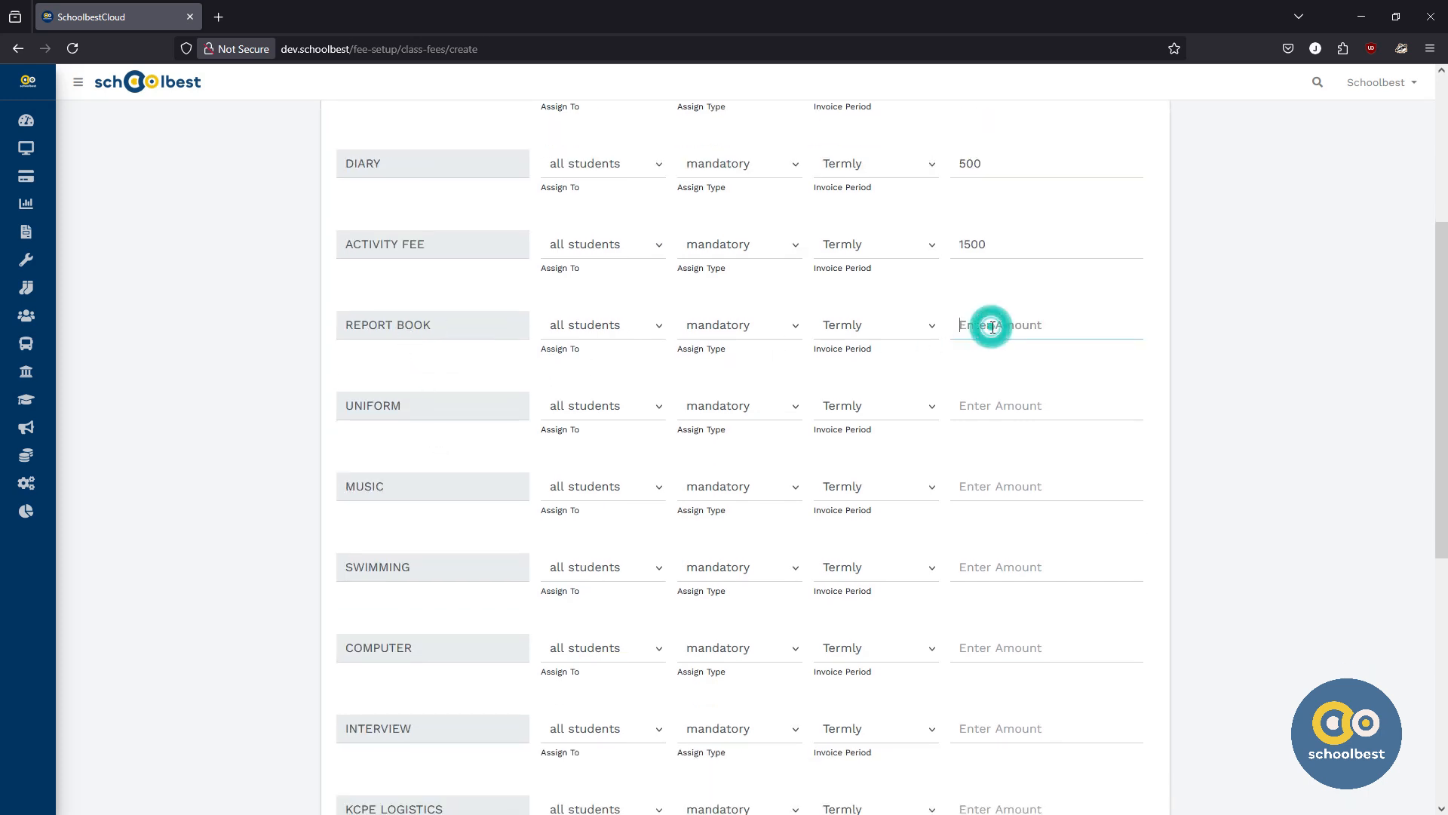
pyautogui.write('500')
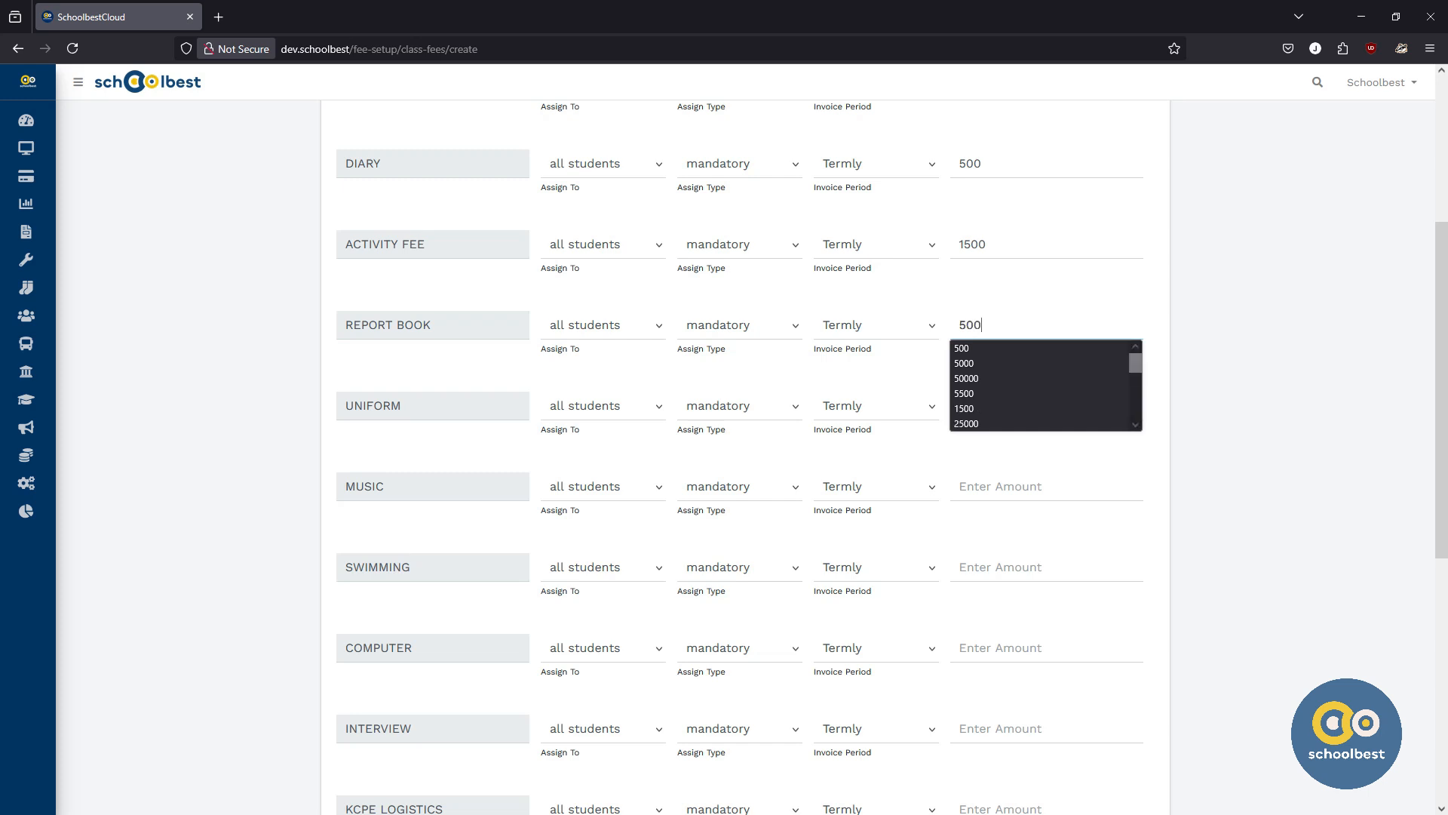
pyautogui.click(443, 373)
pyautogui.scroll(-1, 442, 374)
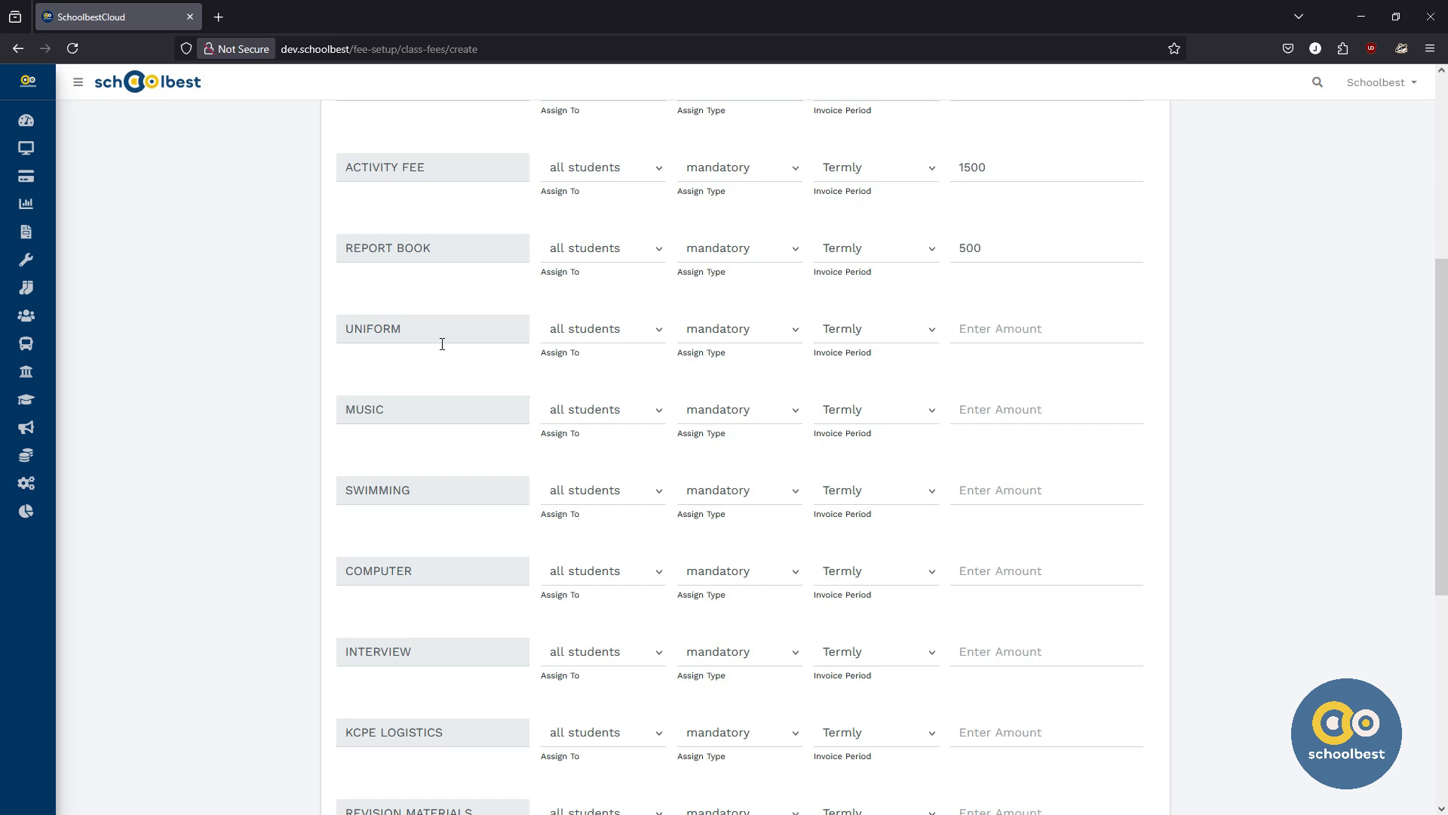
pyautogui.scroll(5, 442, 344)
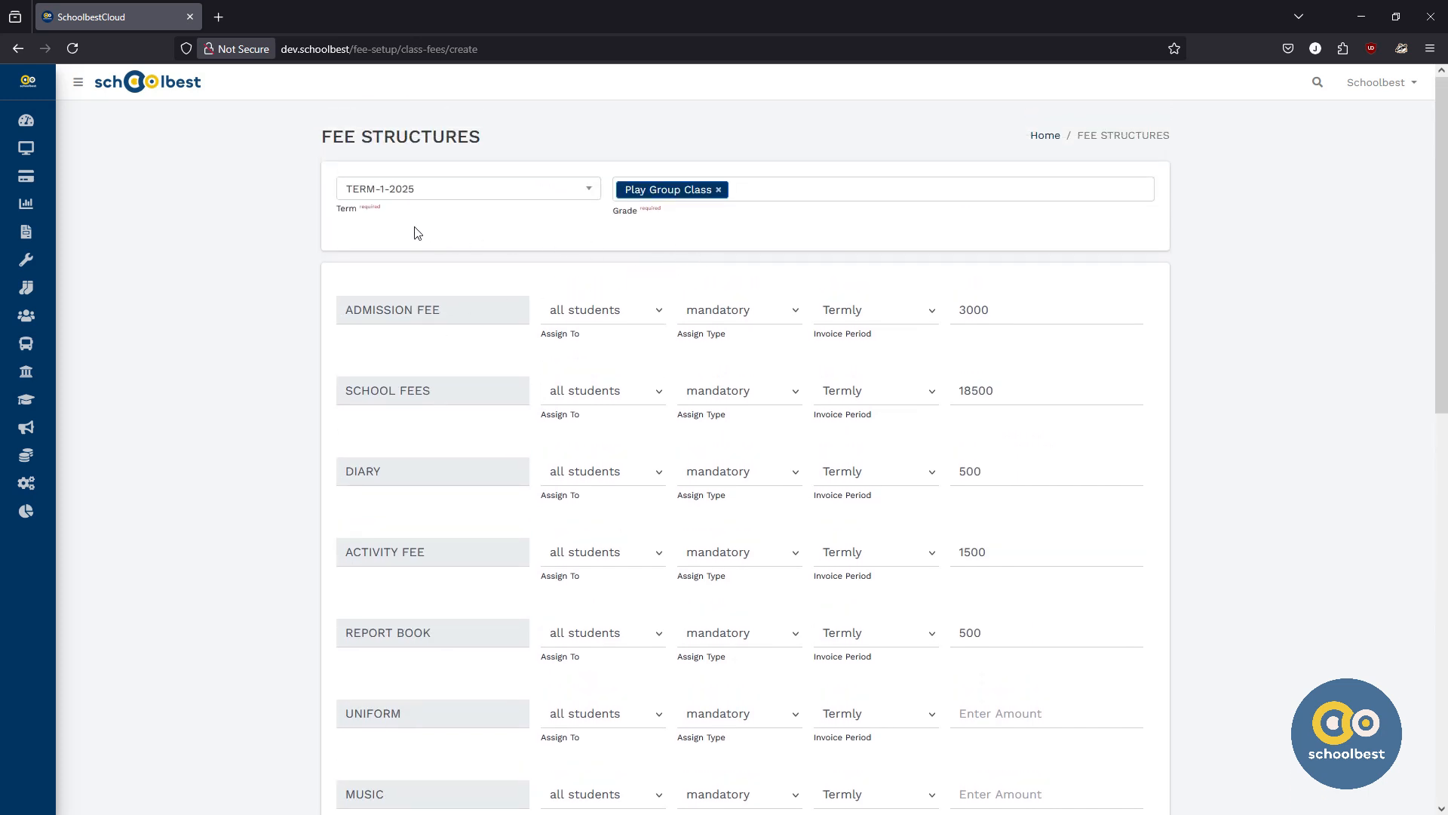
pyautogui.scroll(-2, 467, 437)
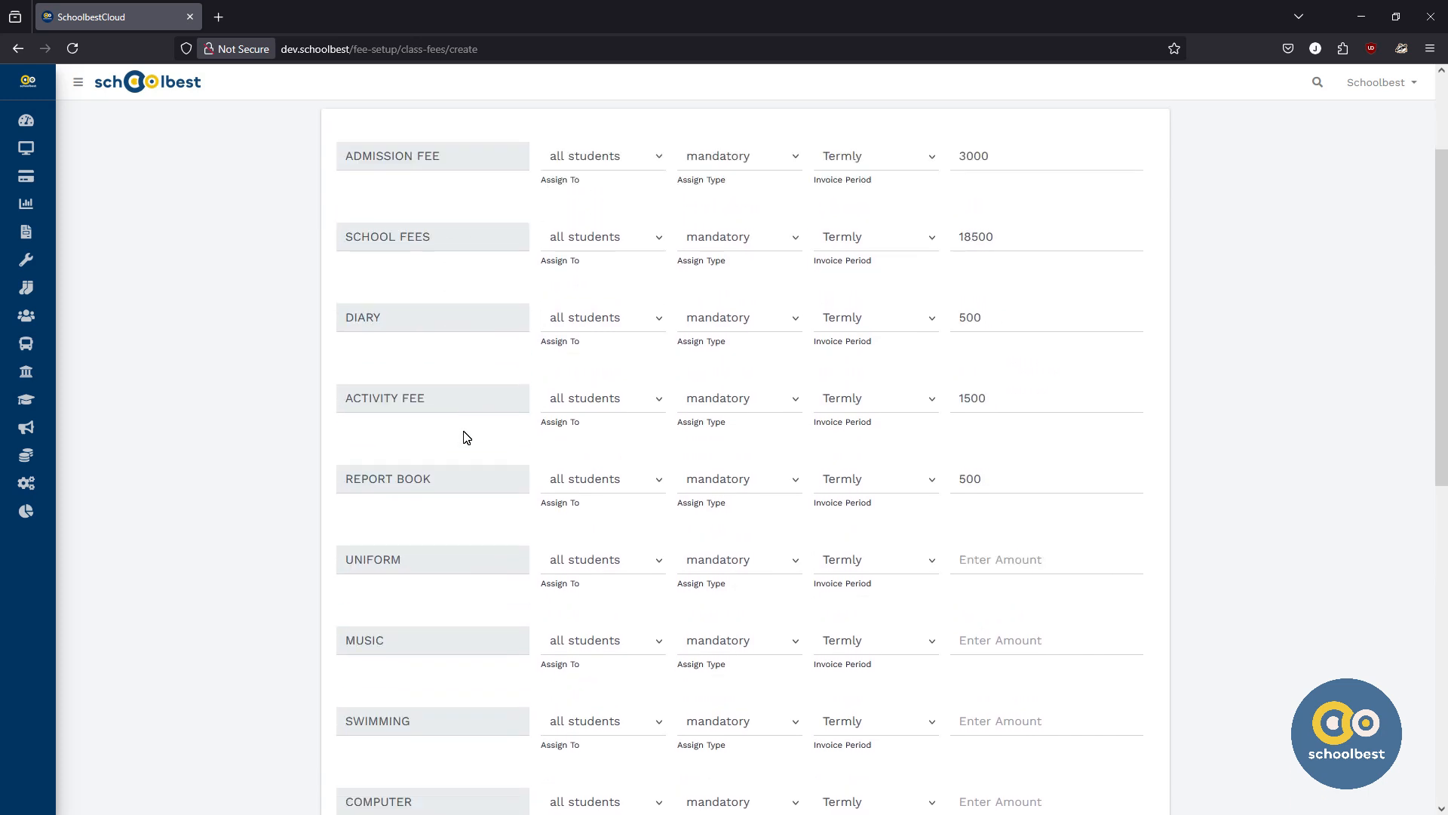
pyautogui.scroll(-1, 462, 449)
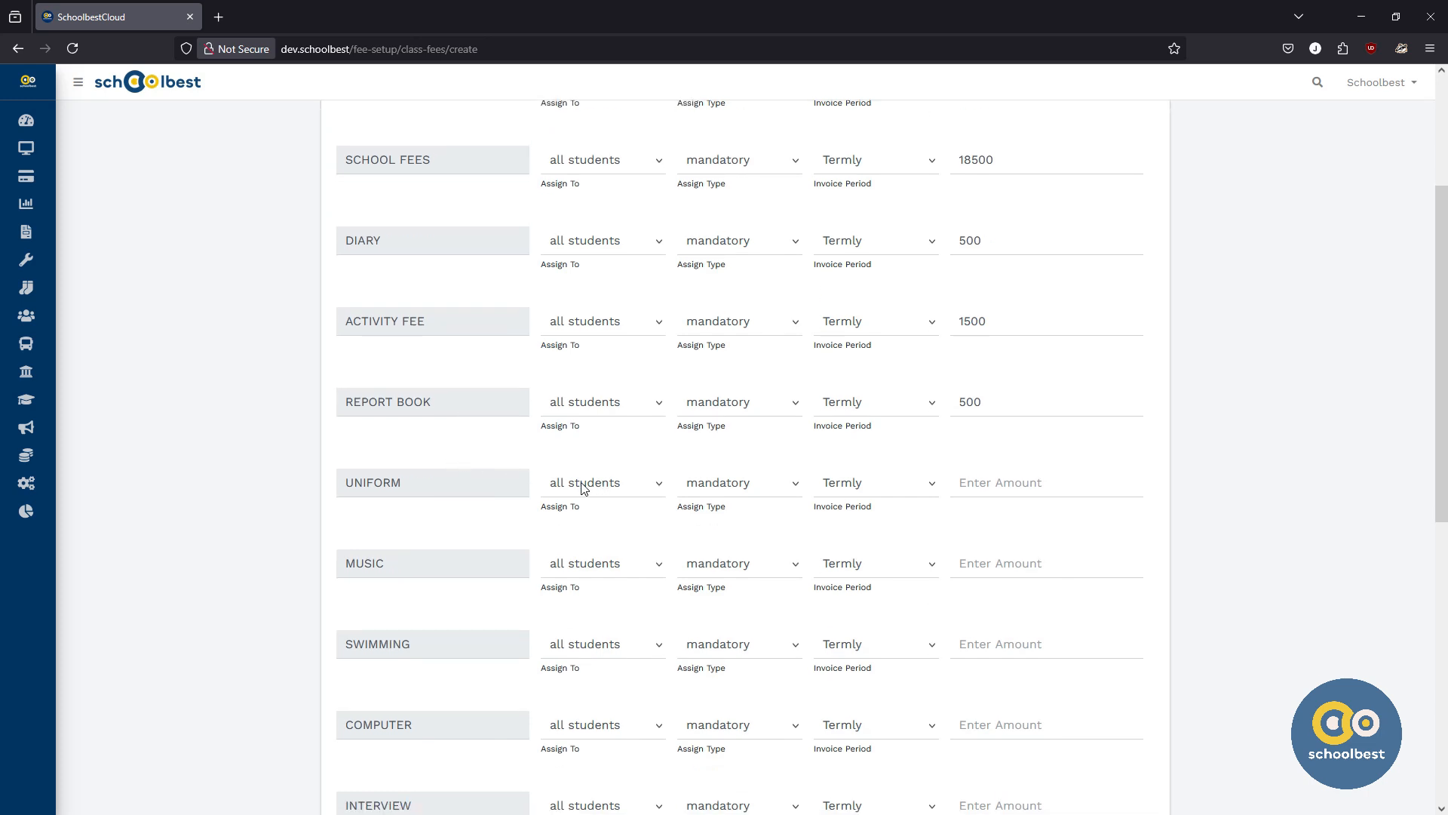
pyautogui.doubleClick(394, 485)
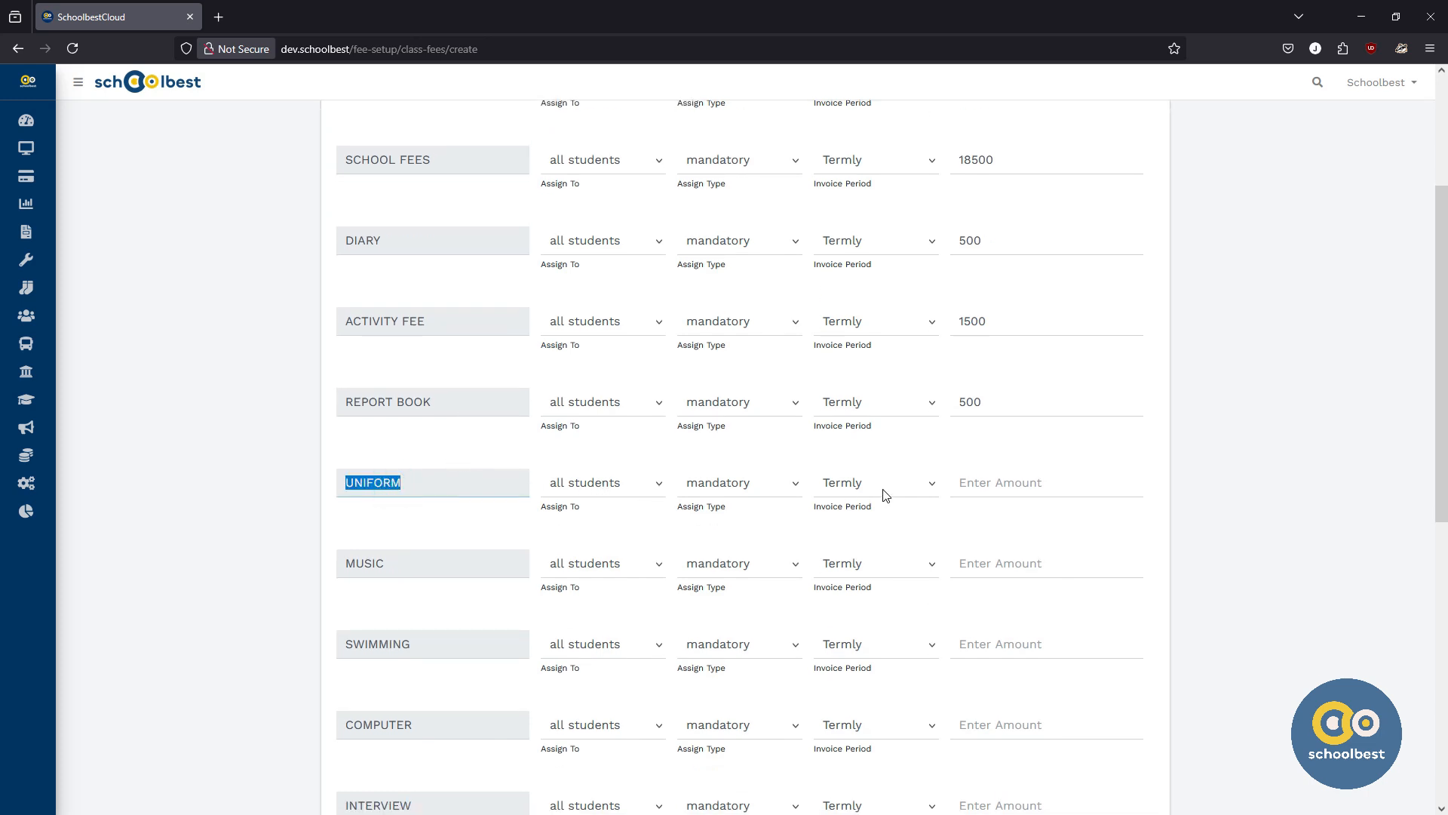
pyautogui.click(981, 484)
pyautogui.write('5')
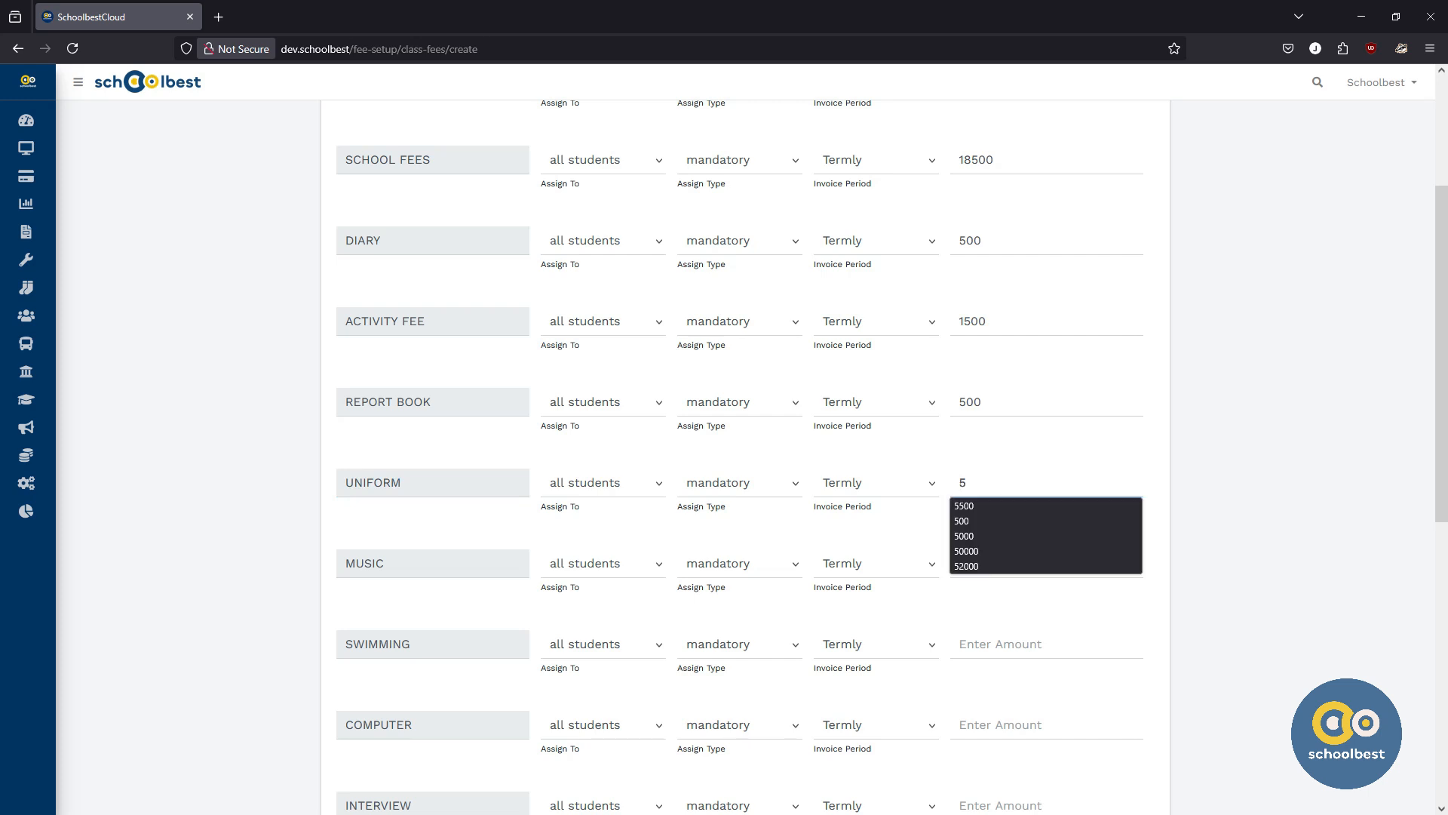
pyautogui.write('000')
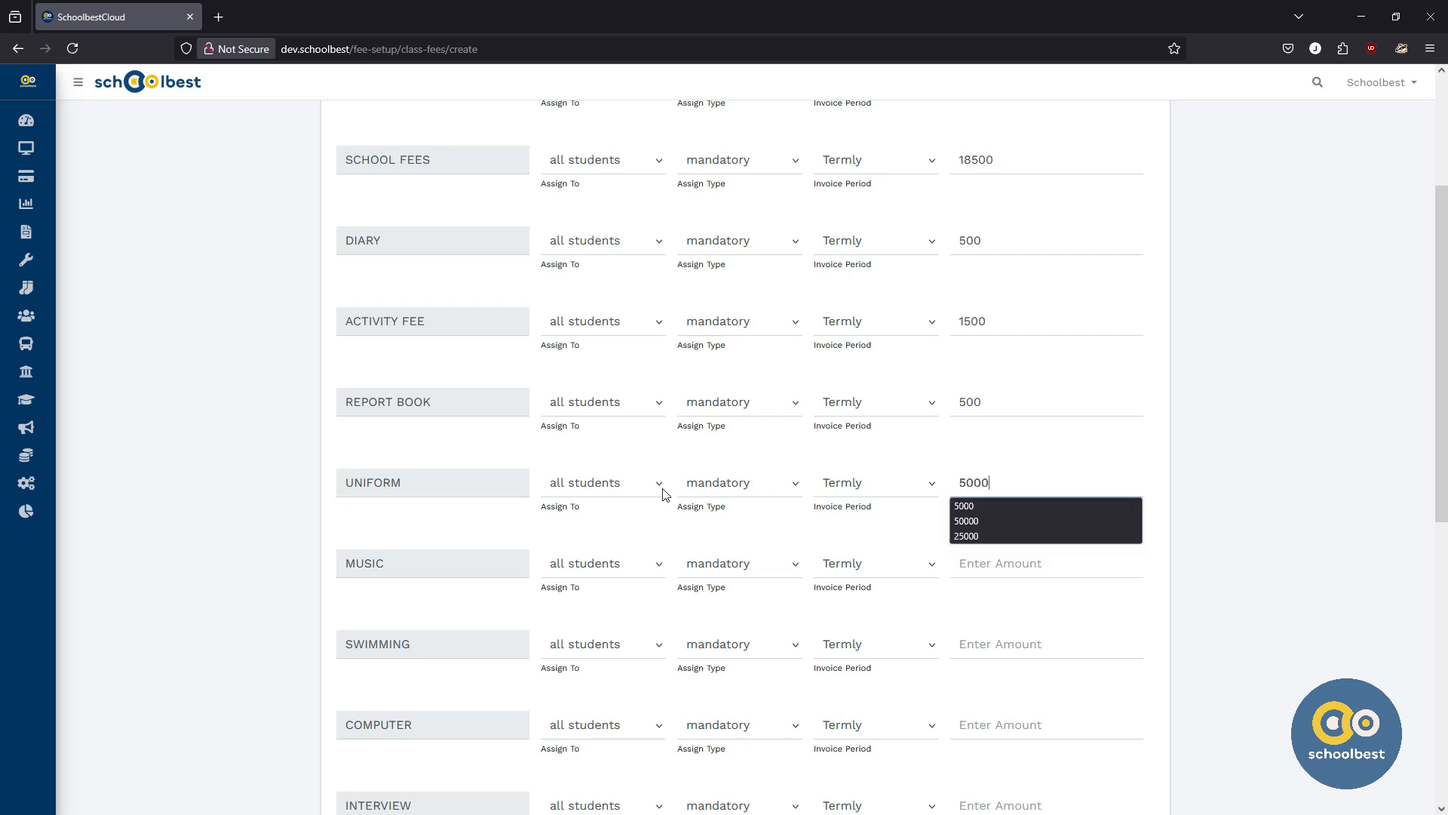
pyautogui.click(456, 536)
# Step: Set the swimming fee's assign type to optional and its amount to 3000
pyautogui.scroll(-3, 453, 513)
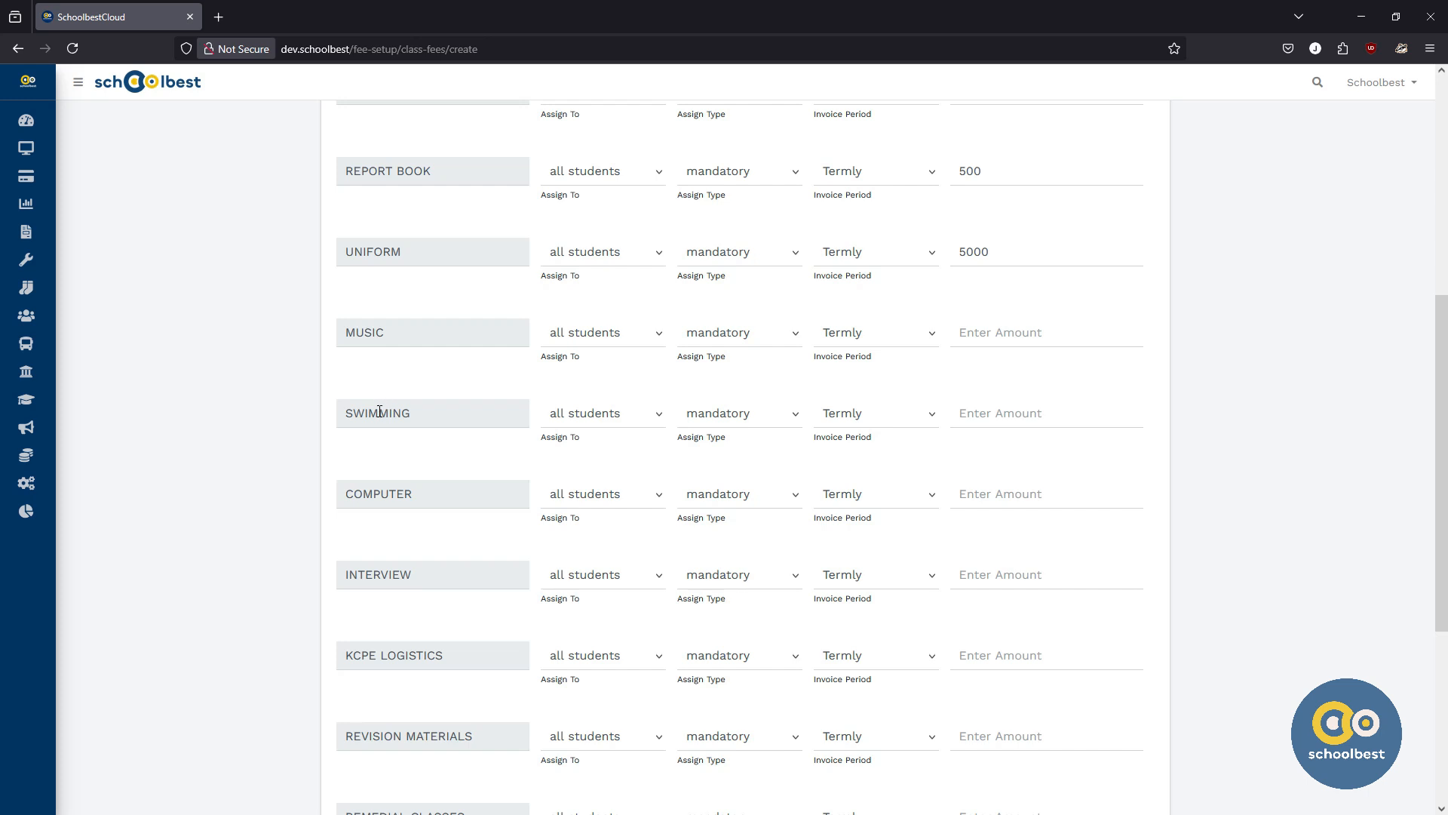
pyautogui.doubleClick(378, 413)
pyautogui.click(437, 383)
pyautogui.doubleClick(426, 414)
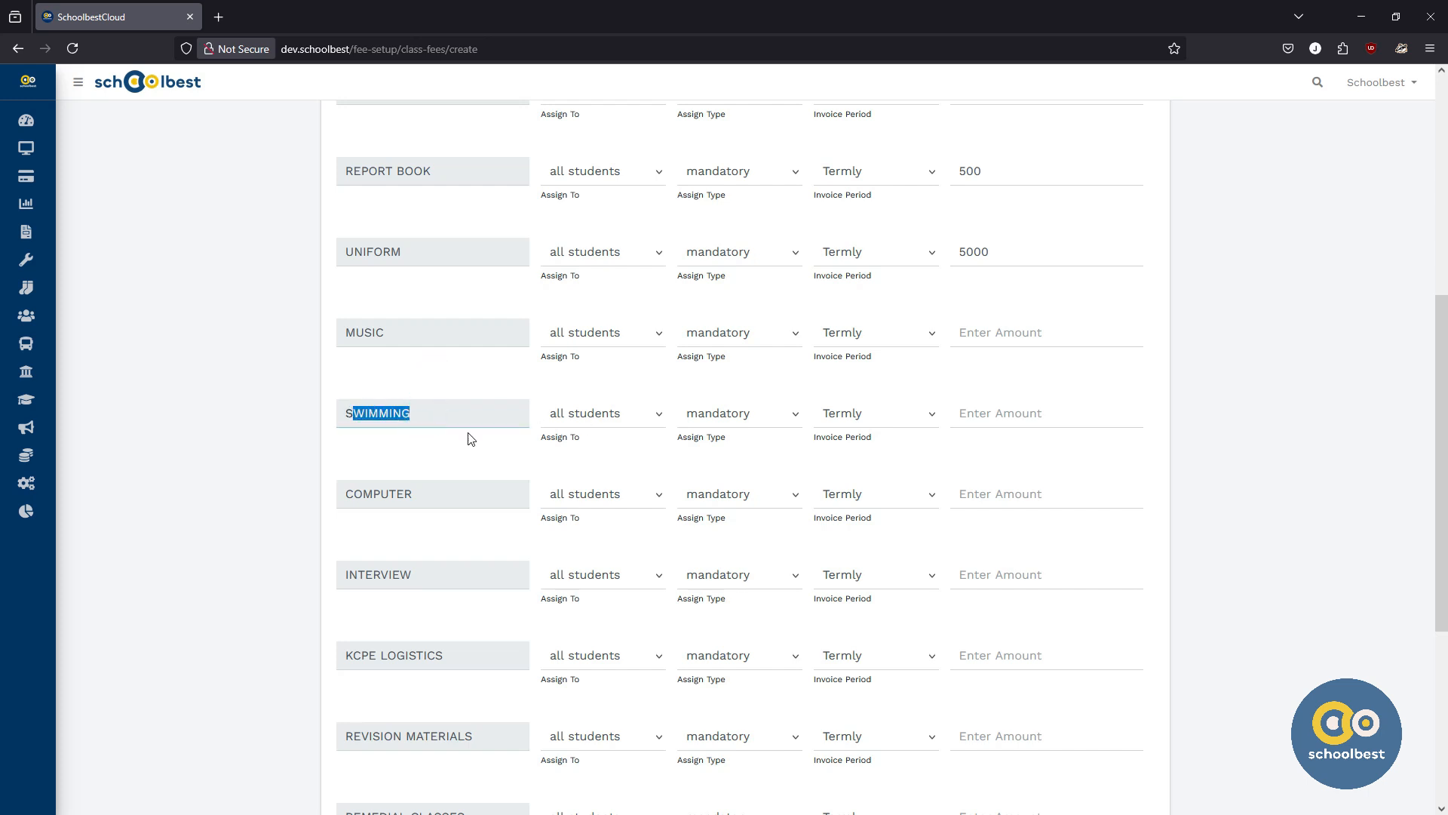
pyautogui.click(589, 456)
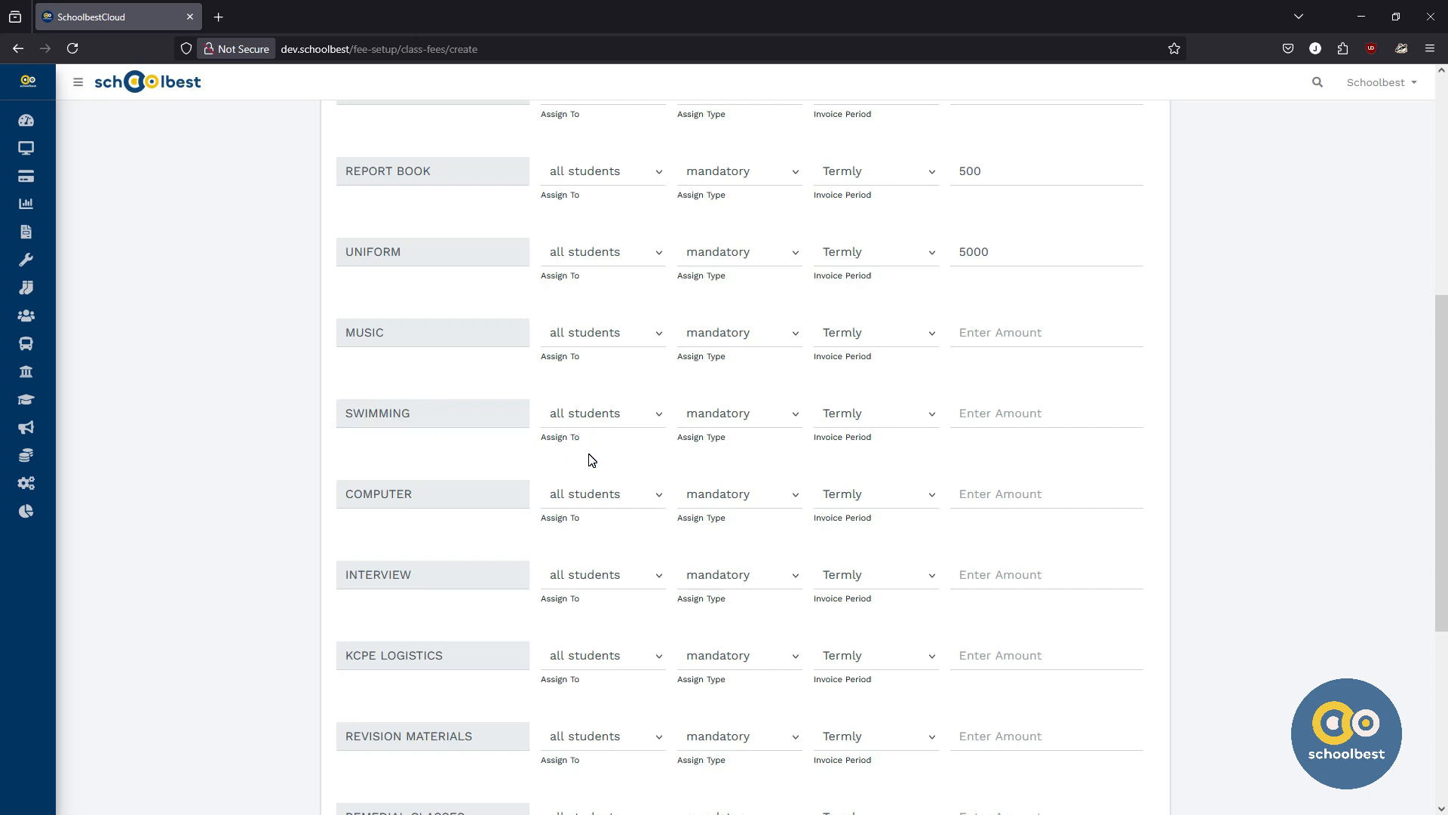
pyautogui.tripleClick(723, 437)
pyautogui.click(719, 424)
pyautogui.click(724, 463)
pyautogui.click(975, 419)
pyautogui.write('3000')
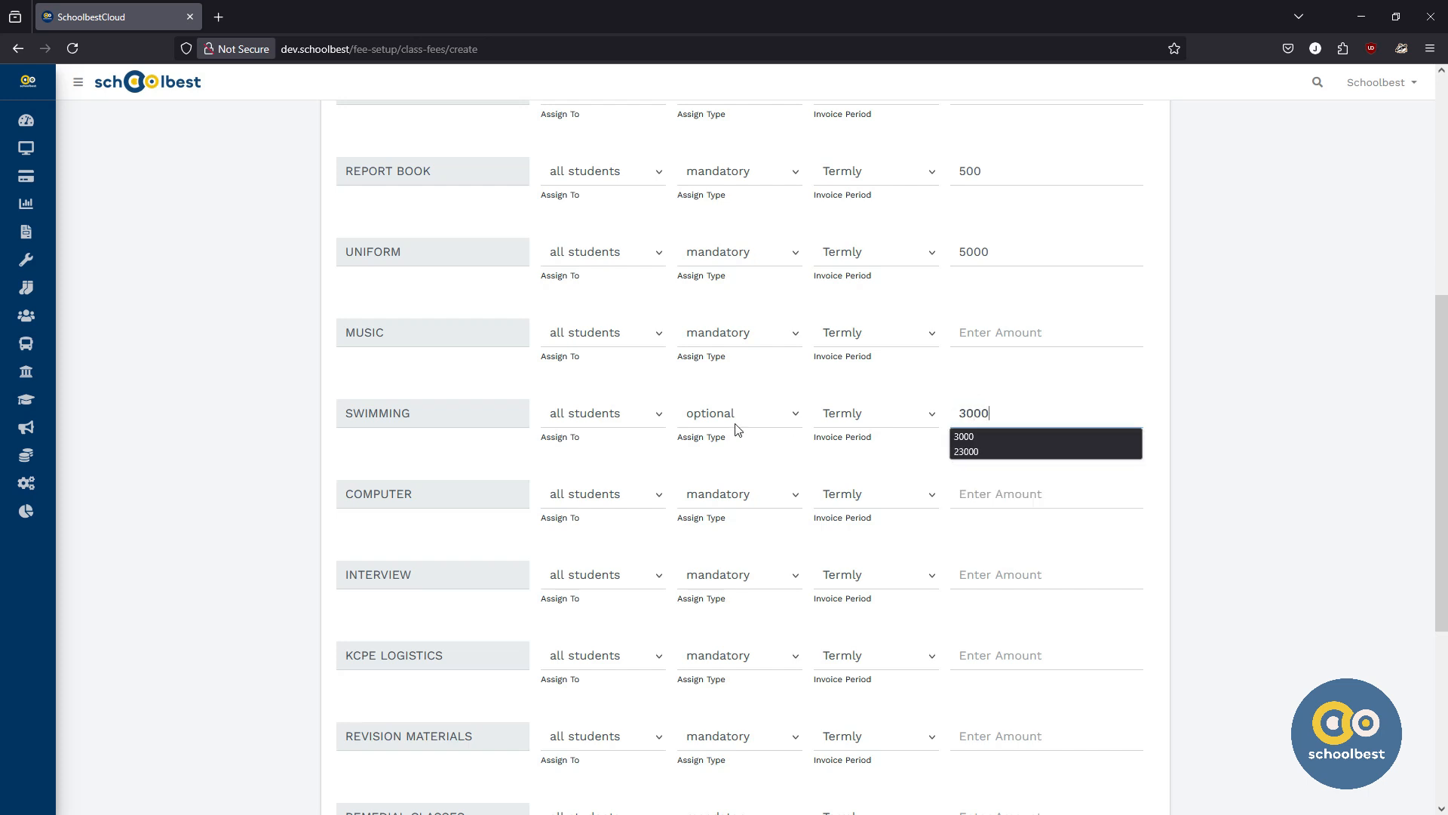
pyautogui.click(452, 457)
# Step: Review the entered fee amounts and save the Play Group Class fee structure
pyautogui.scroll(-1, 451, 457)
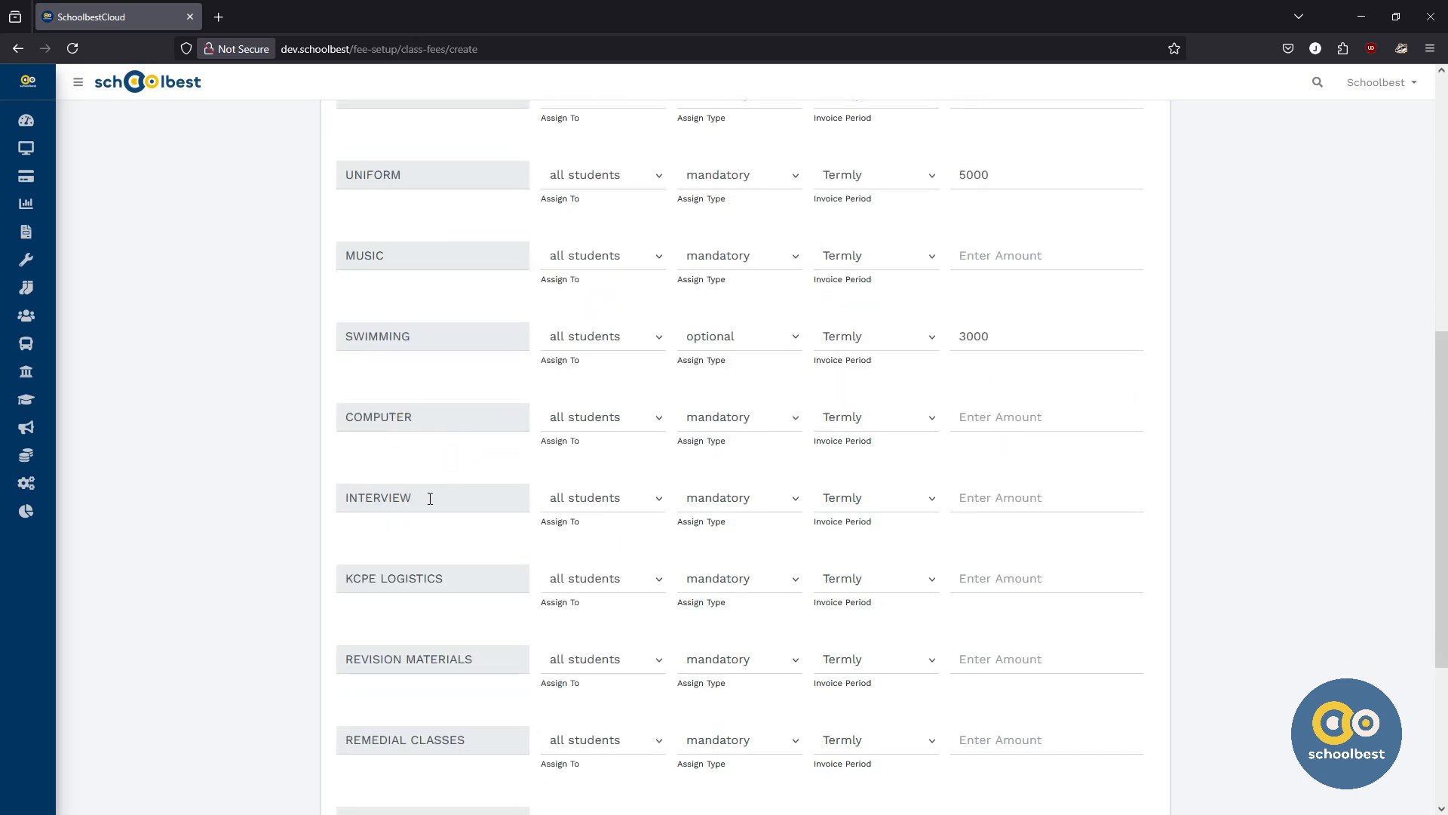
pyautogui.scroll(-2, 430, 498)
pyautogui.scroll(-2, 429, 461)
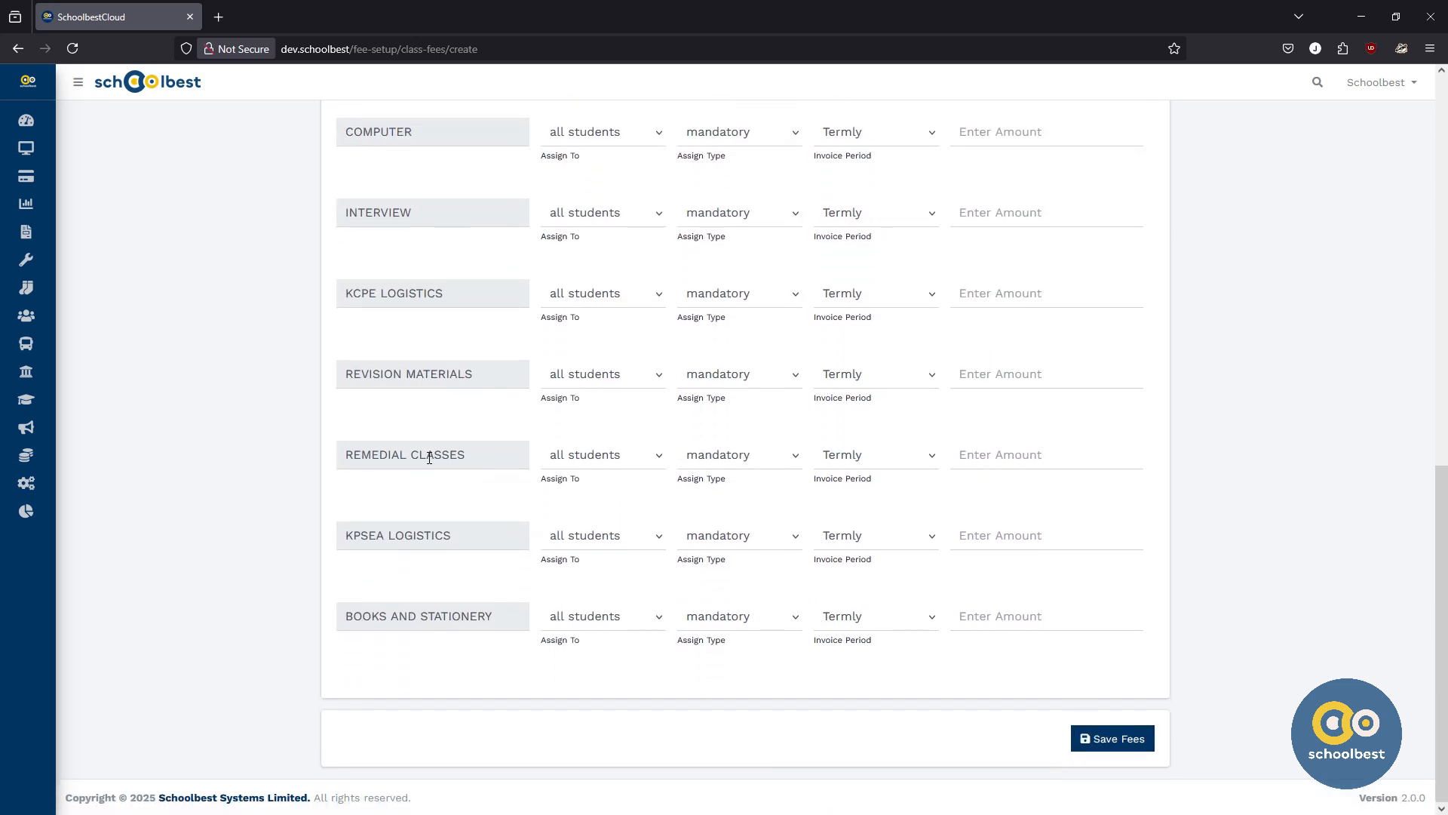
pyautogui.scroll(11, 1209, 491)
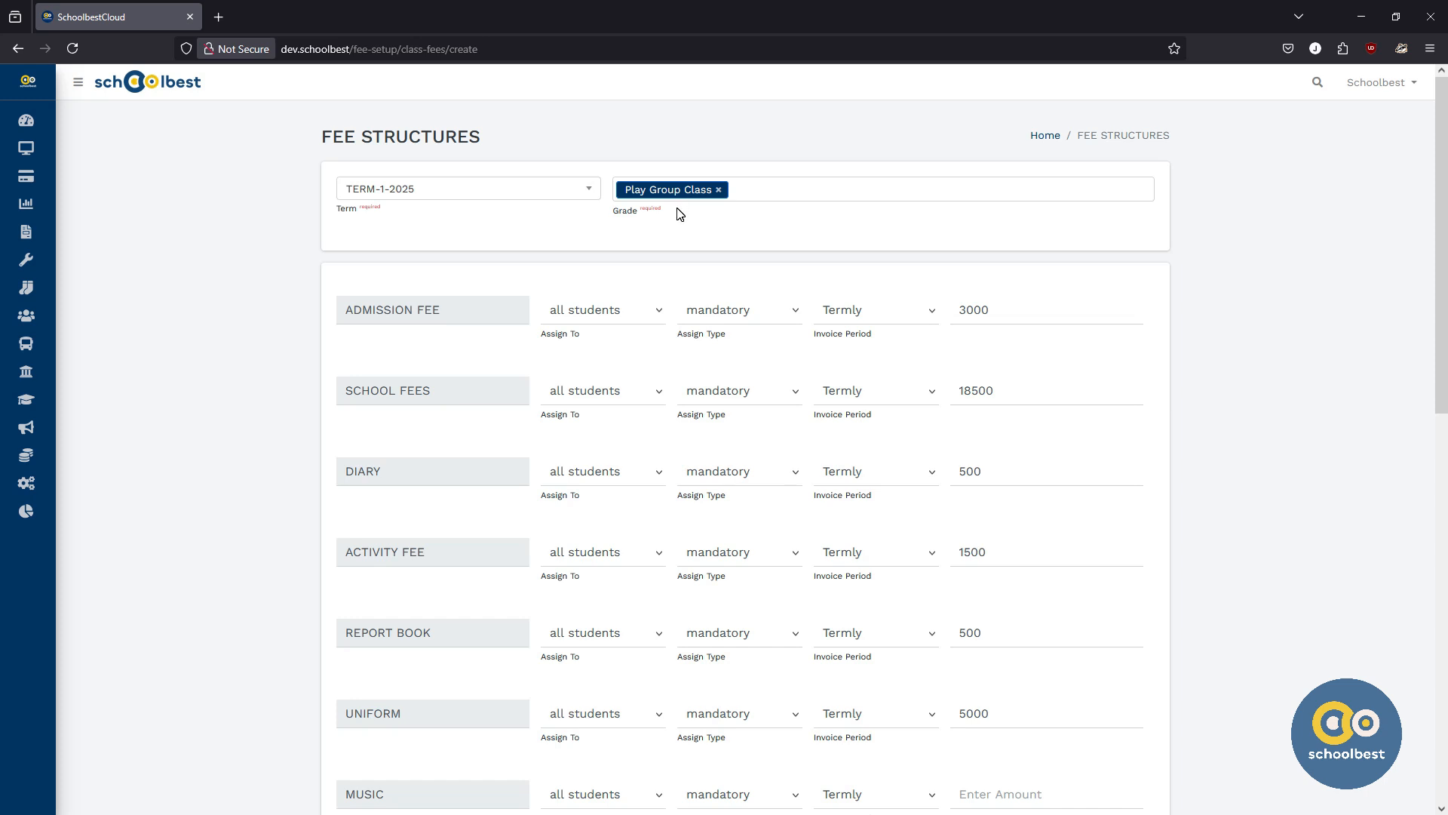
pyautogui.scroll(-1, 976, 306)
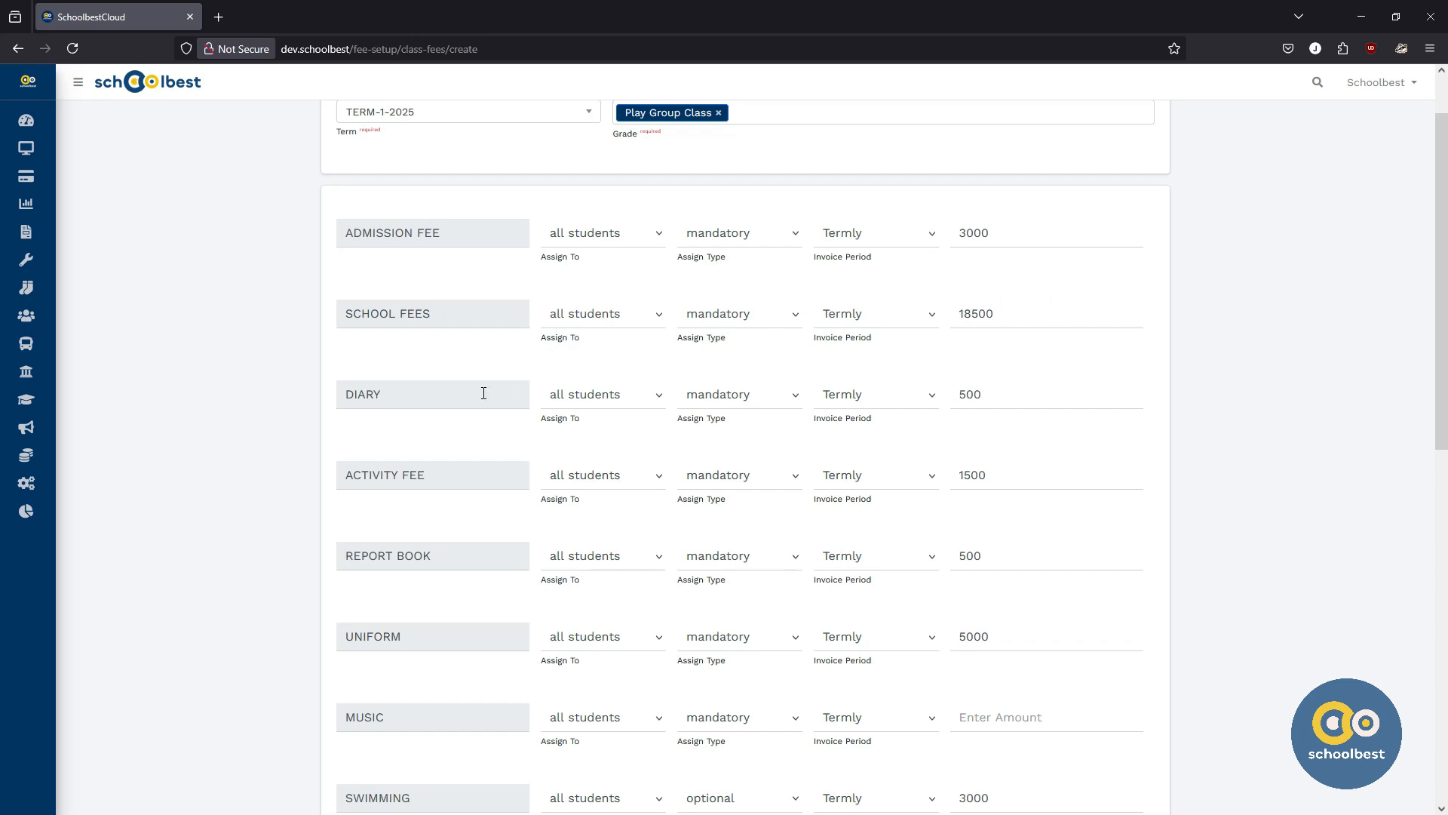
pyautogui.scroll(-6, 484, 393)
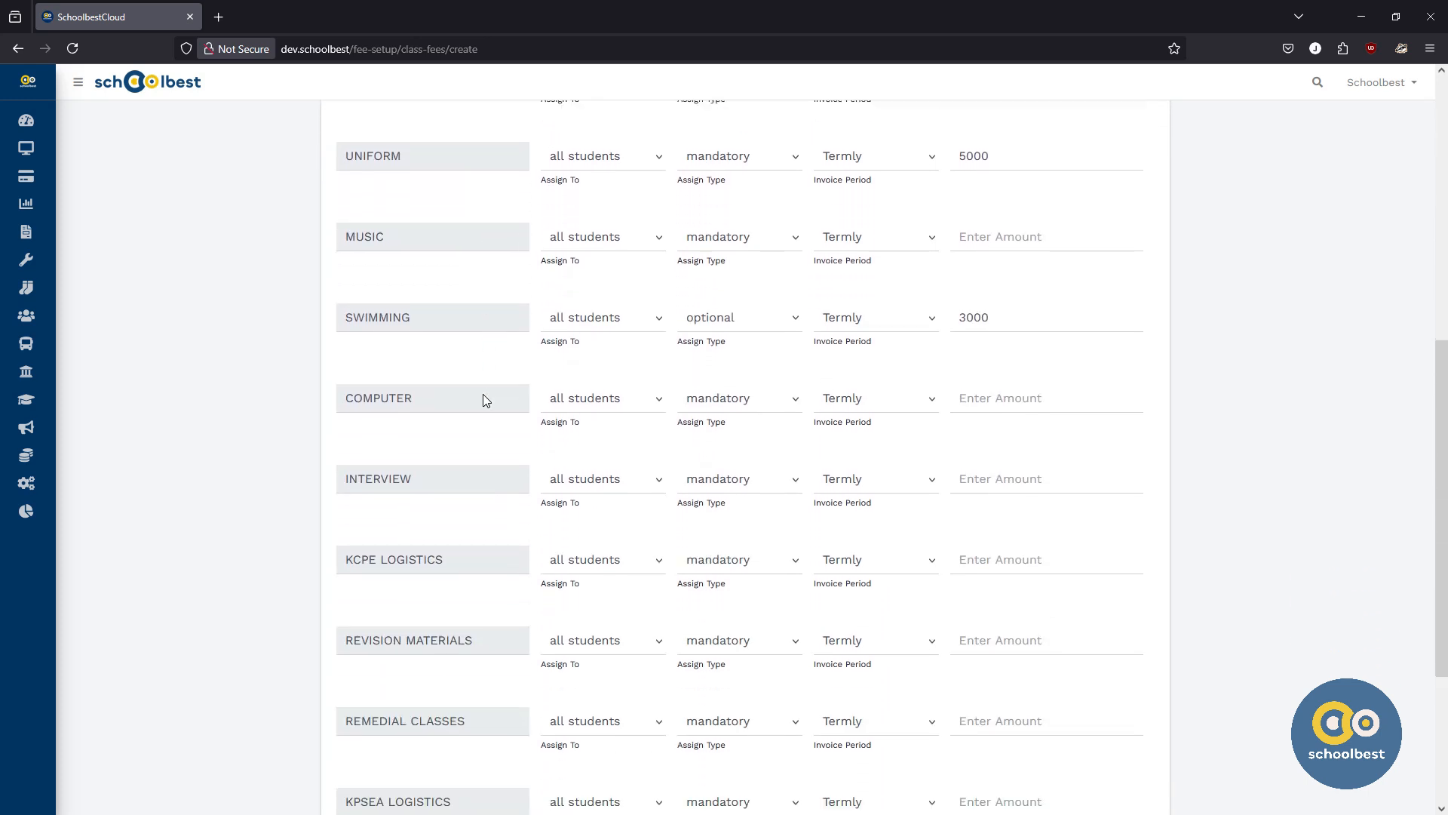
pyautogui.scroll(-3, 484, 397)
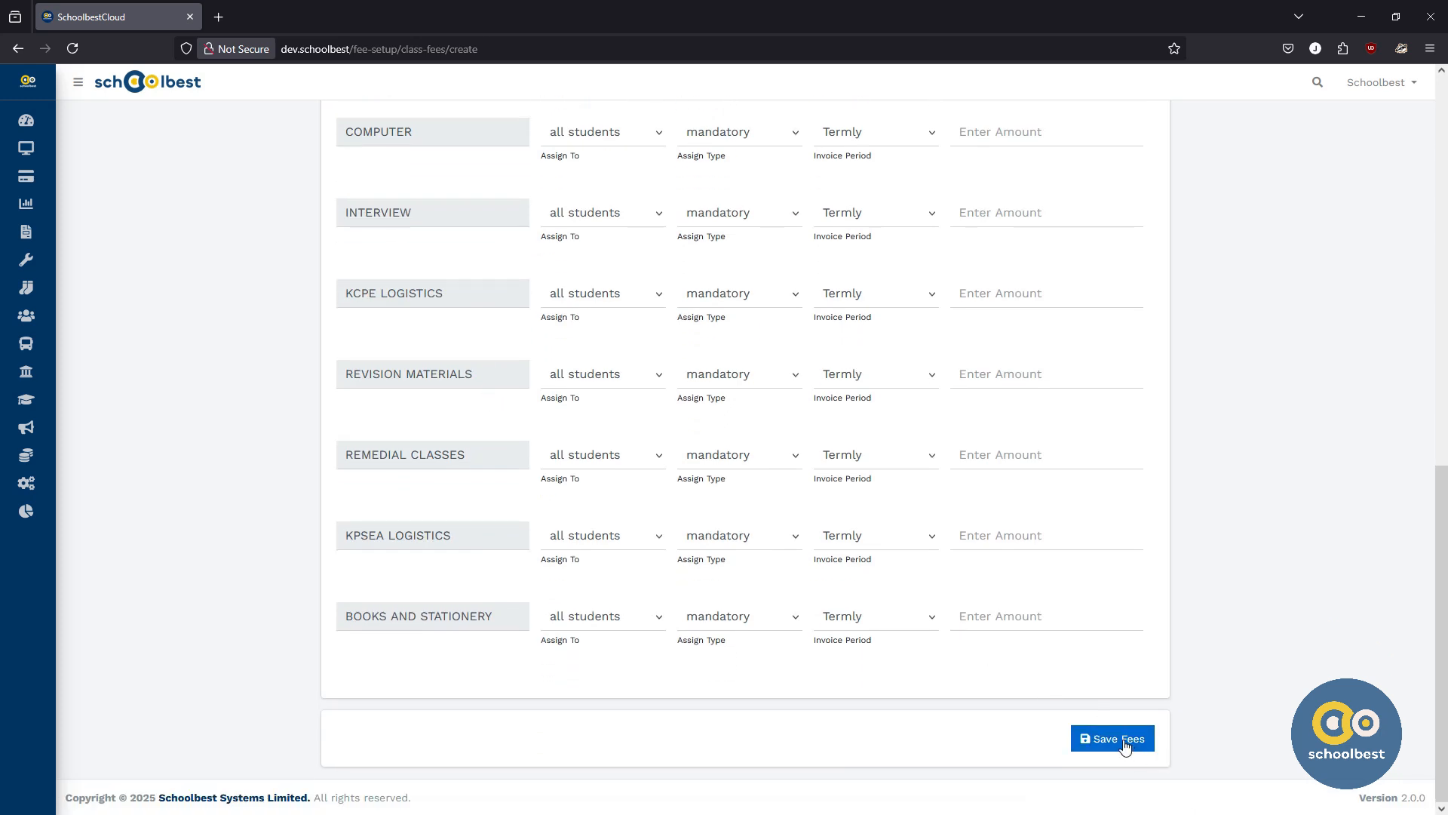
pyautogui.click(1125, 746)
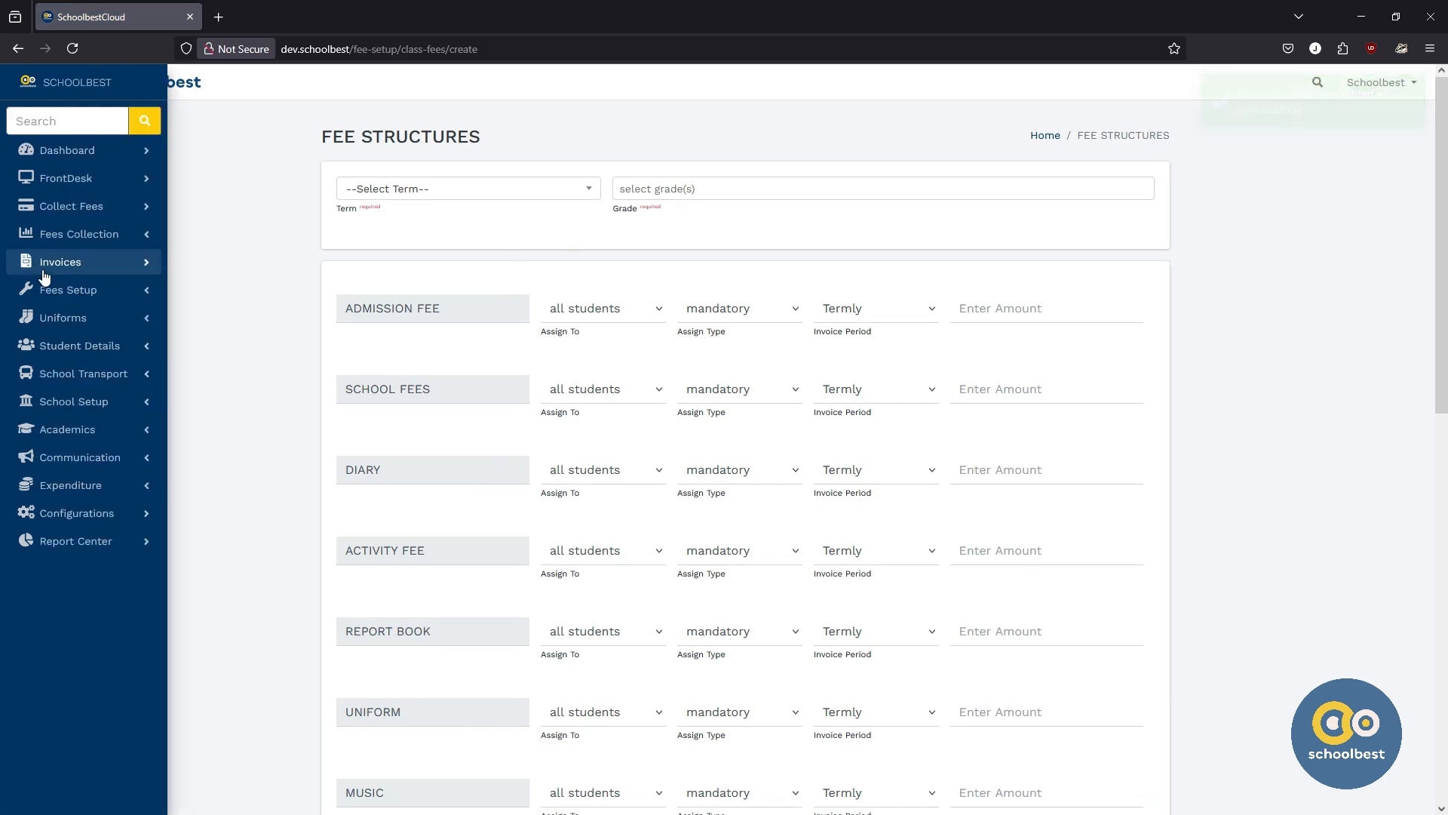
# Step: Open the fee structures list, switch it to TERM-1-2025, and review the Play Group Class fees
pyautogui.click(67, 289)
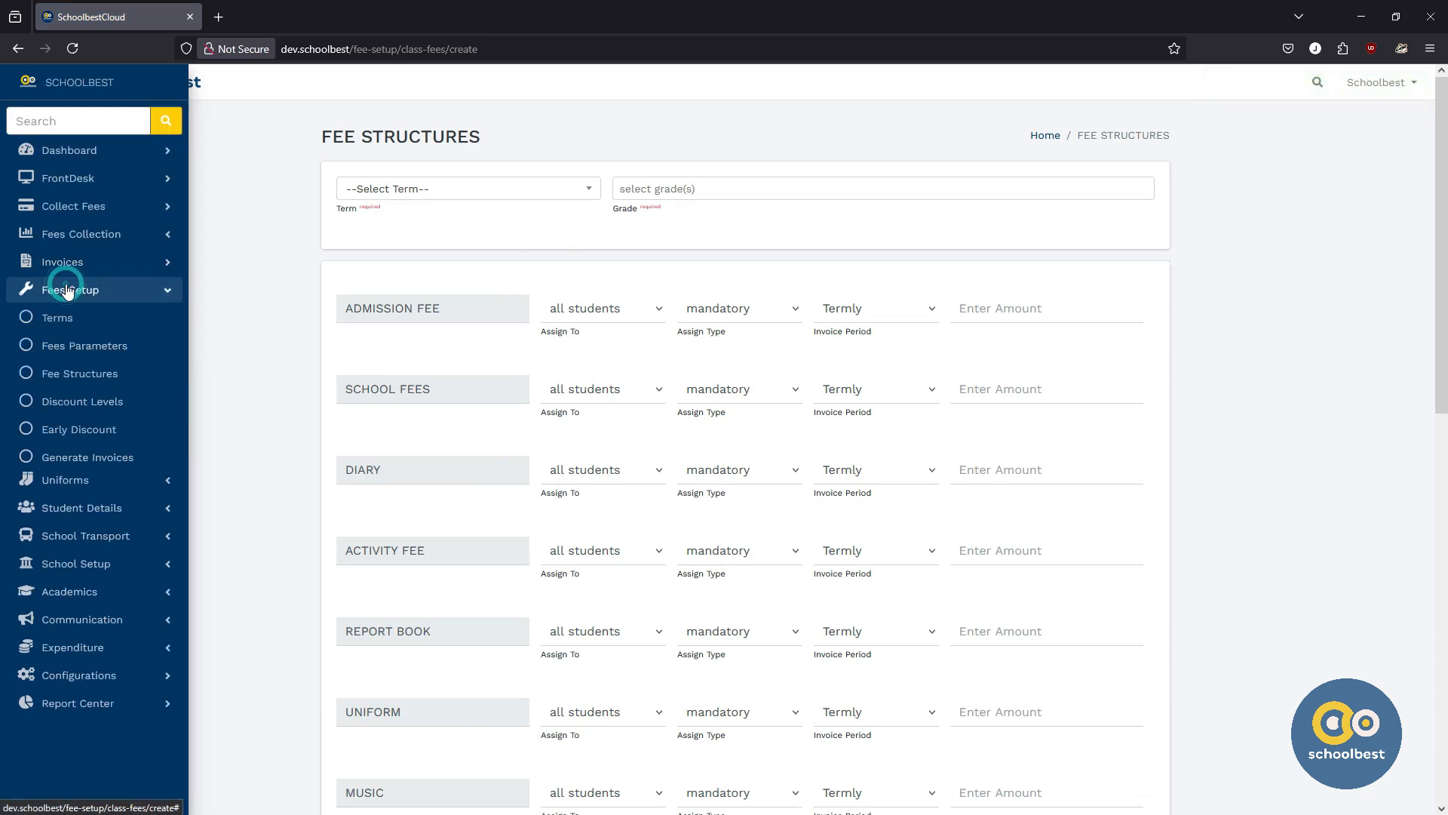
pyautogui.click(79, 375)
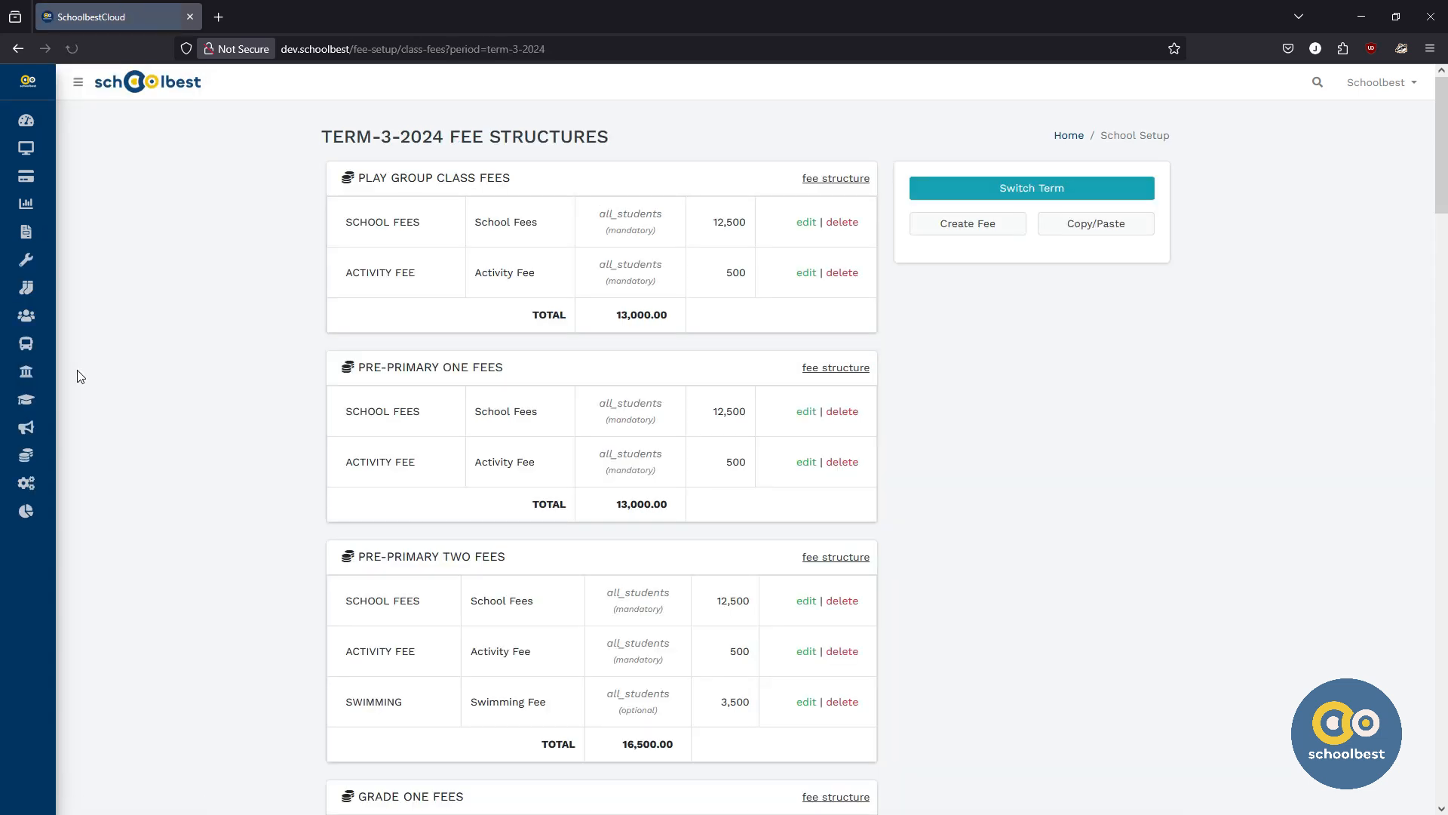
pyautogui.click(1023, 190)
pyautogui.click(836, 383)
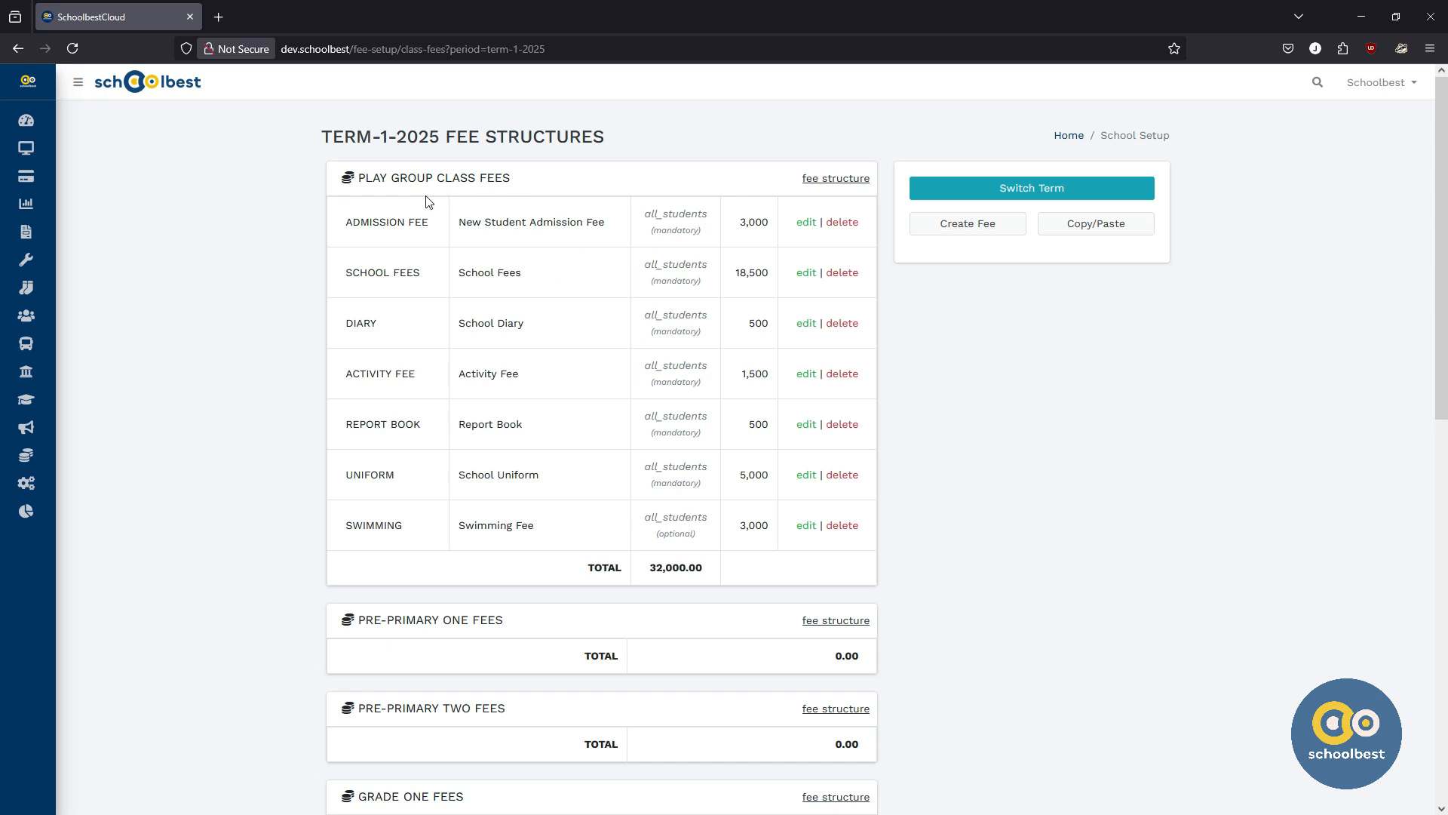
pyautogui.doubleClick(673, 215)
pyautogui.doubleClick(673, 231)
pyautogui.click(969, 552)
pyautogui.scroll(-2, 966, 541)
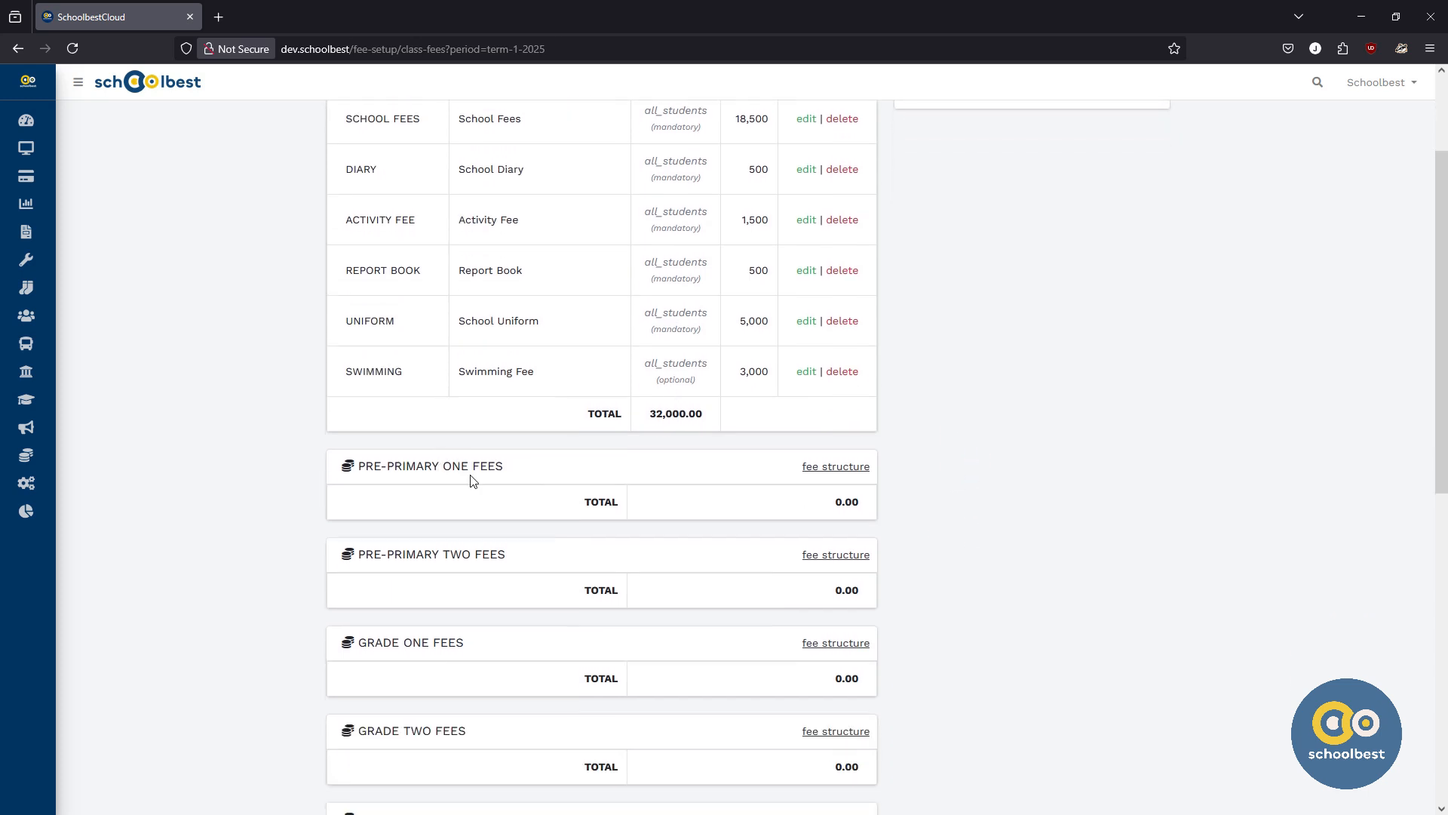
pyautogui.scroll(2, 982, 461)
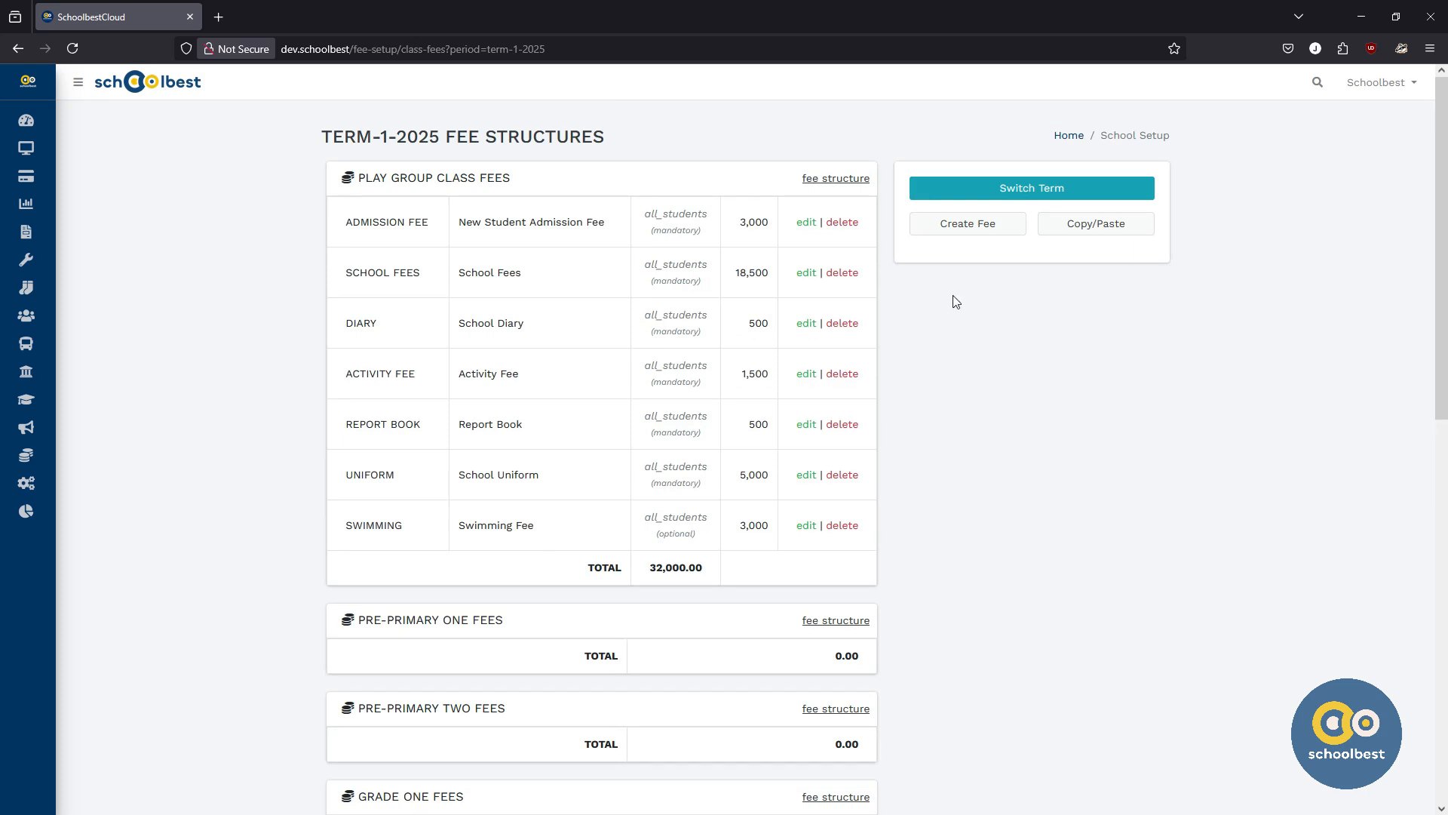
# Step: Start a new fee structure for TERM-1-2025 covering the Pre-Primary One and Pre-Primary Two grades
pyautogui.click(973, 228)
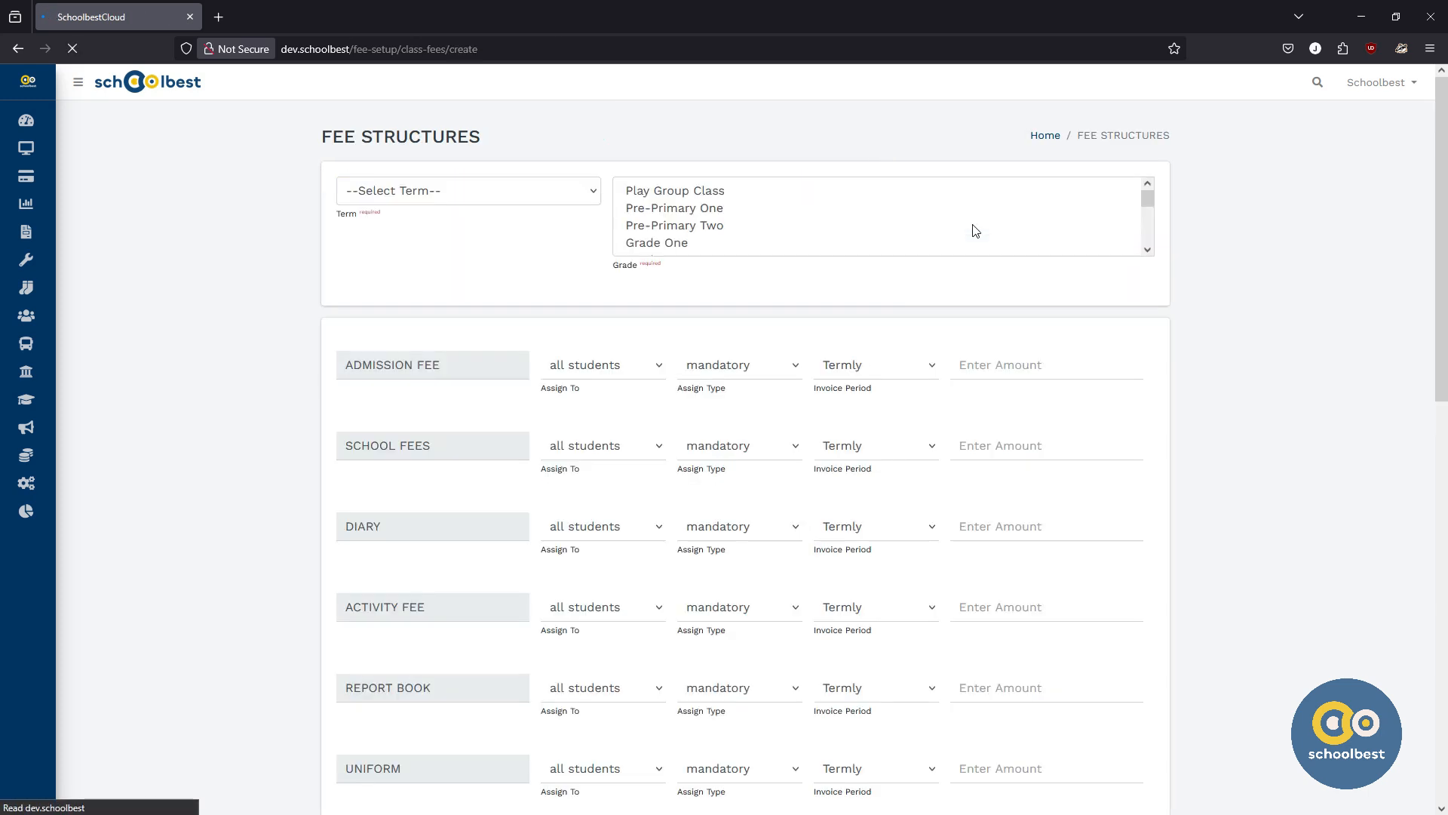
pyautogui.click(504, 190)
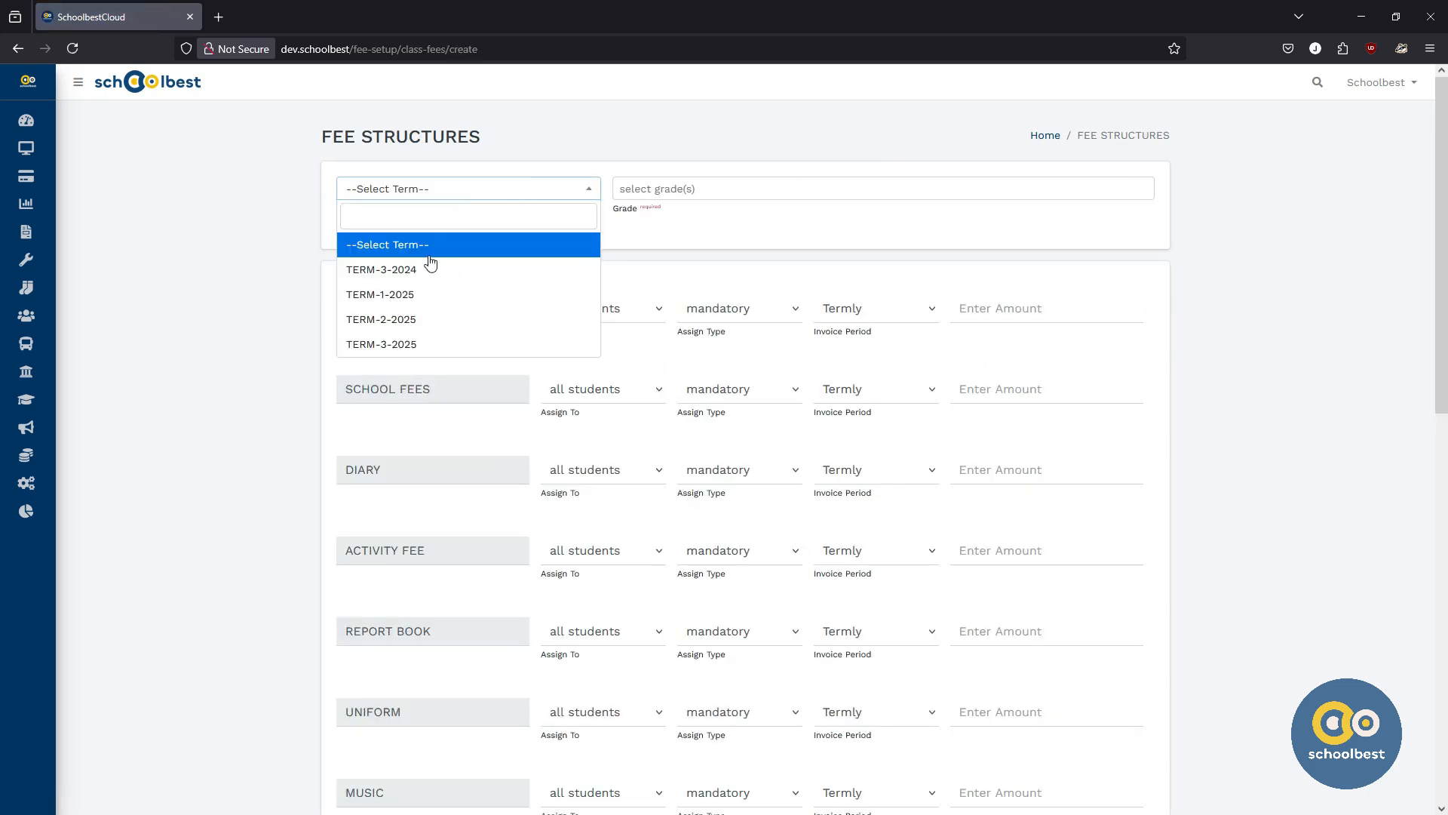
pyautogui.click(385, 295)
pyautogui.click(675, 193)
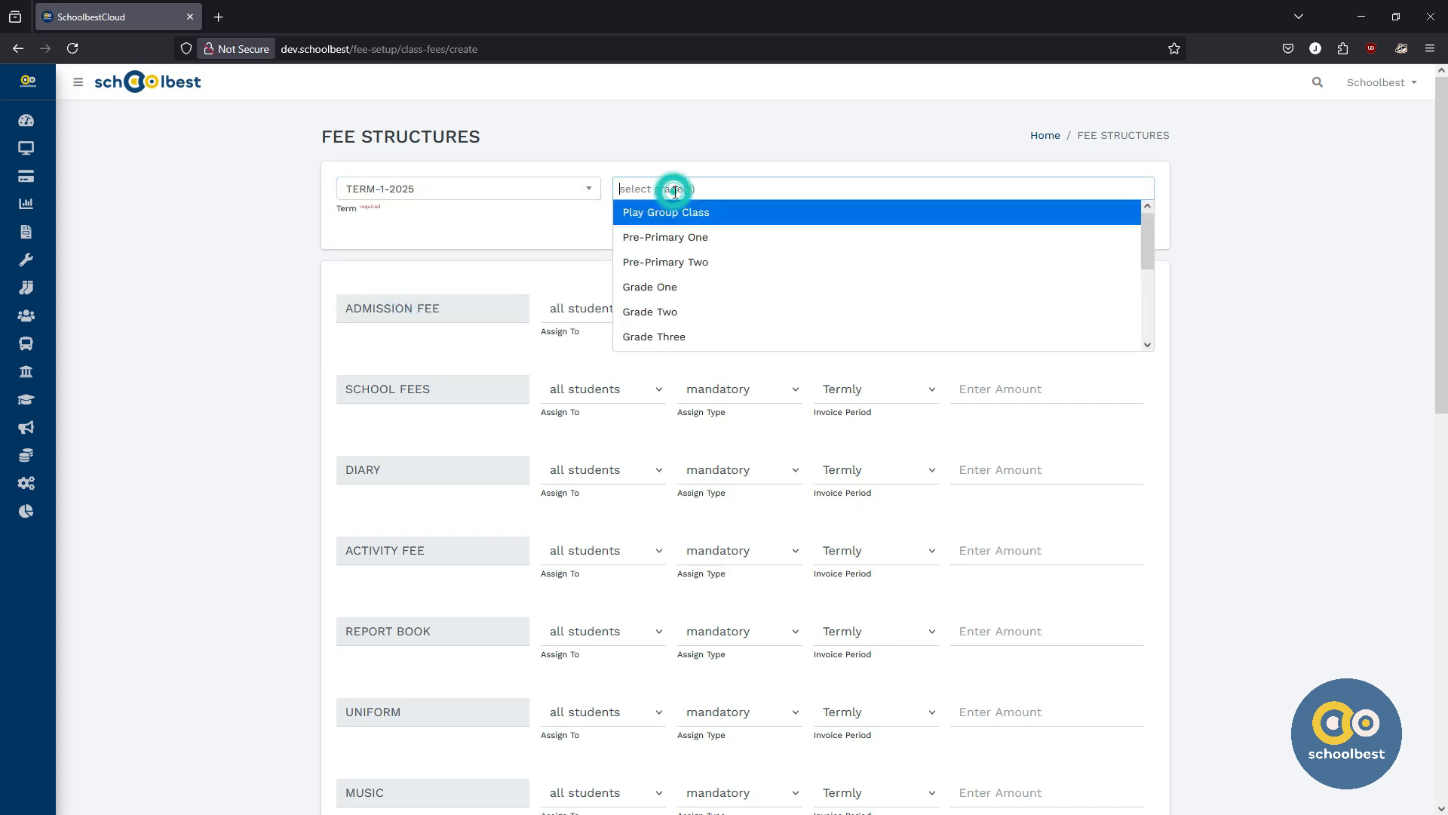
pyautogui.click(668, 237)
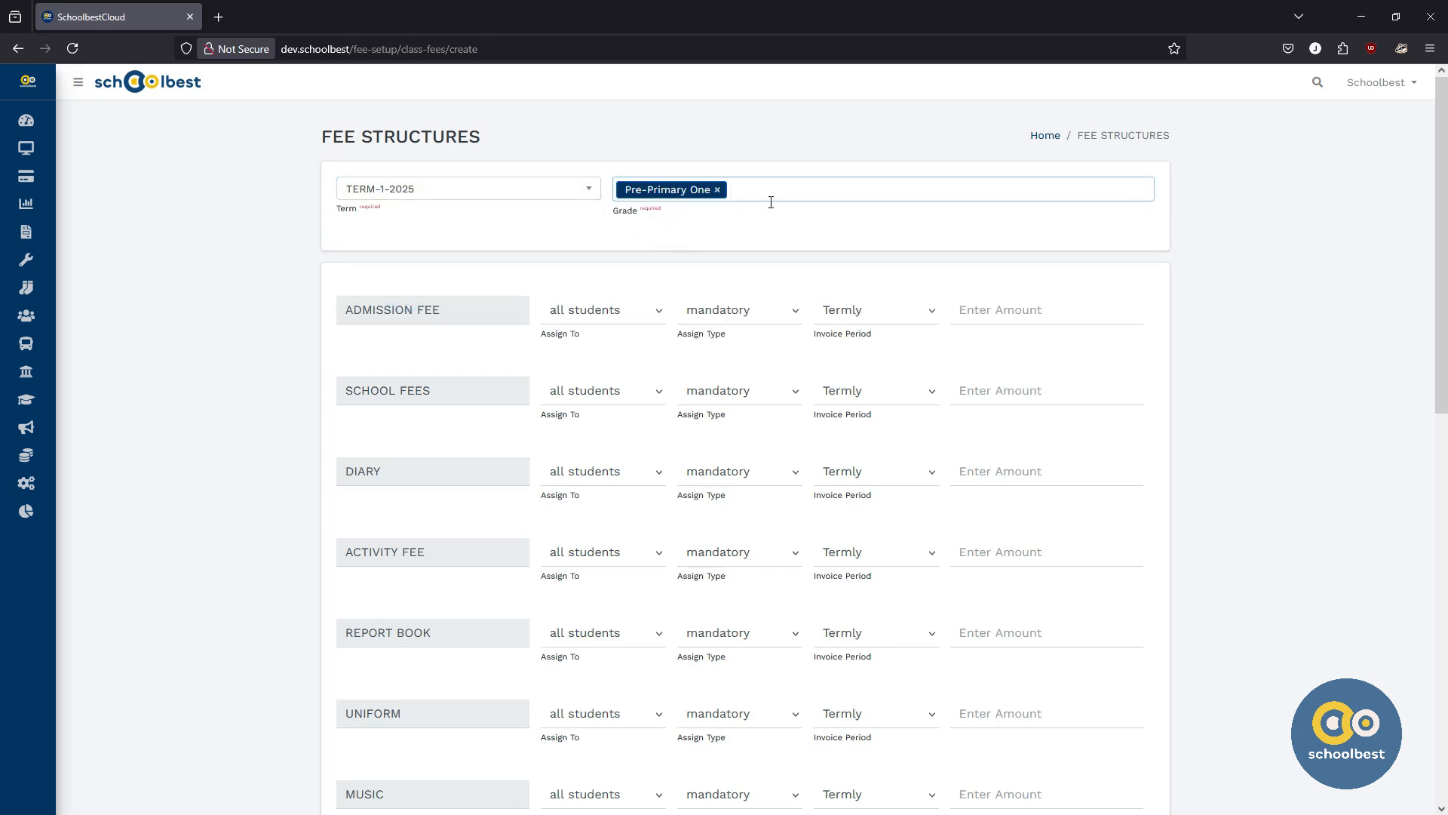
pyautogui.click(769, 191)
pyautogui.click(718, 261)
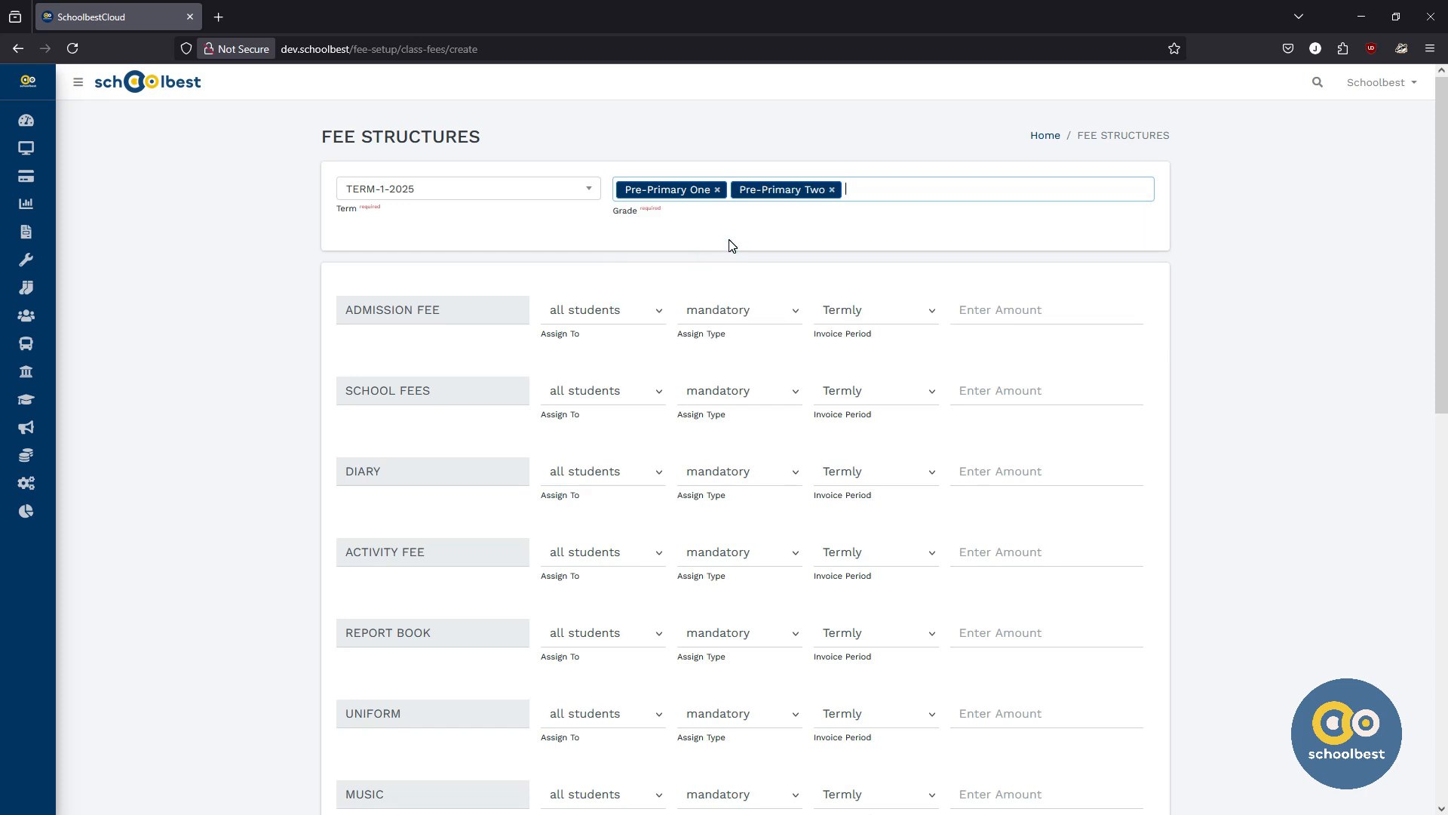
pyautogui.click(577, 358)
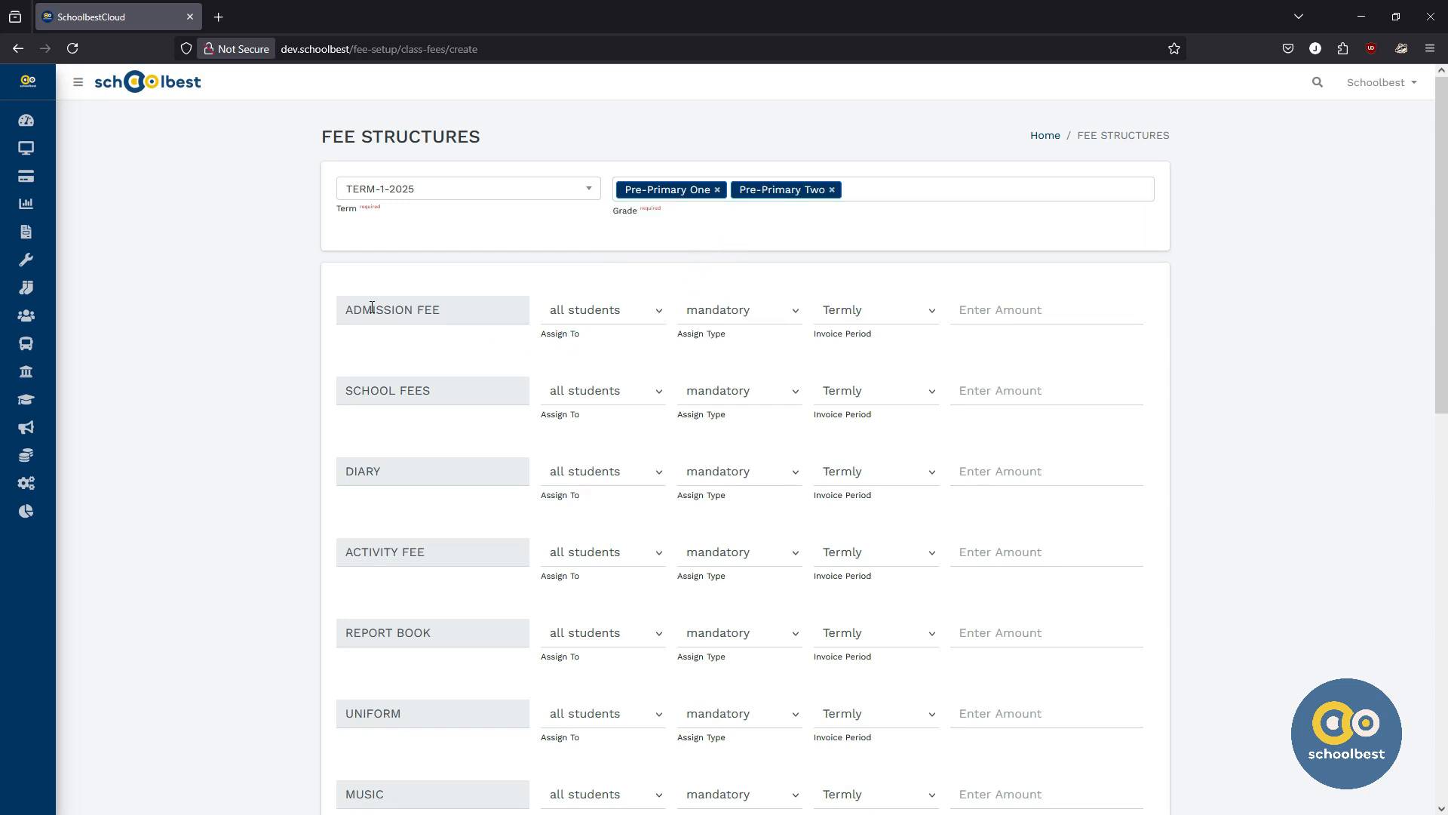
# Step: Assign the admission fee to new admission students with an amount of 3000
pyautogui.click(602, 323)
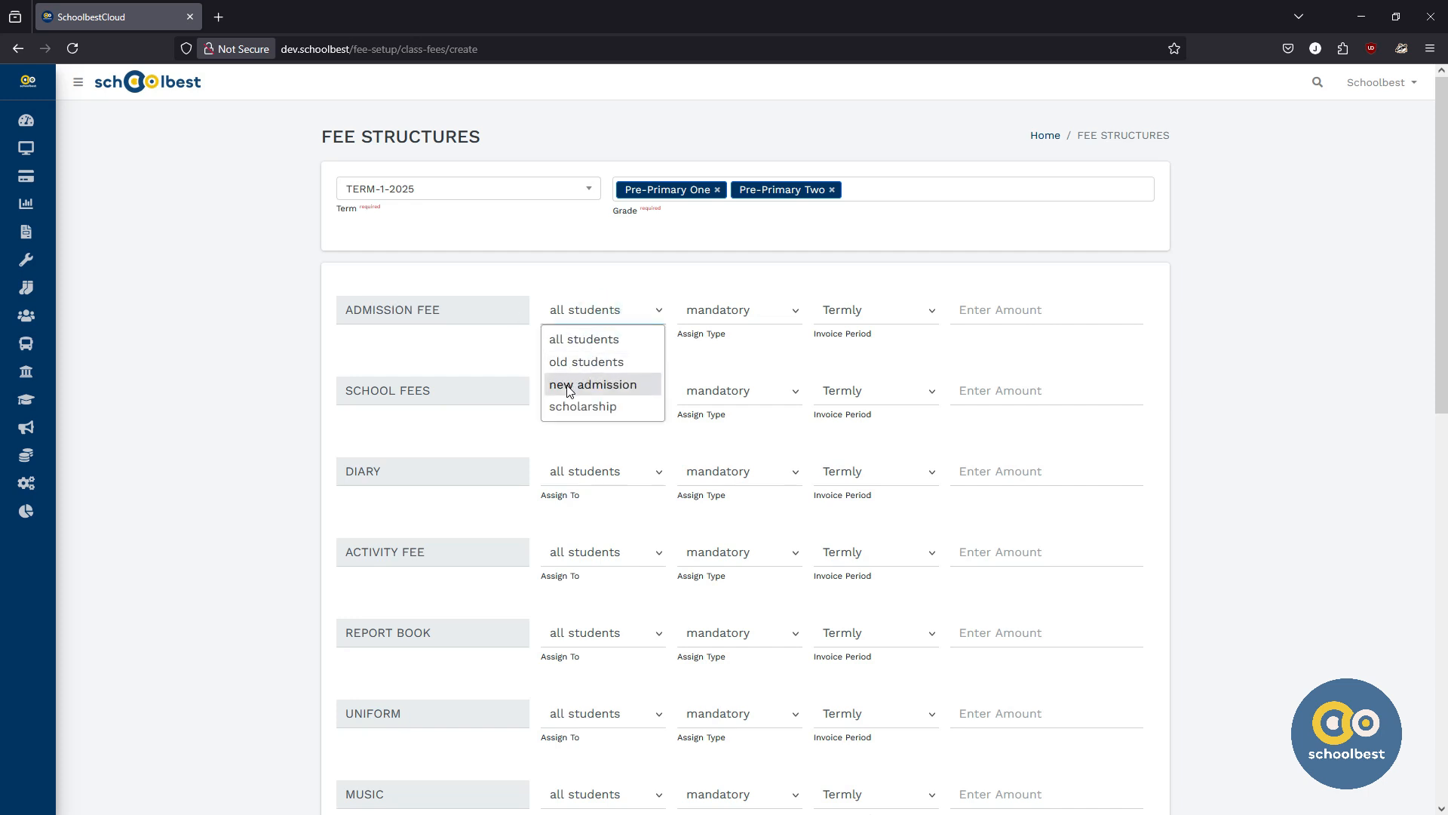
pyautogui.click(588, 385)
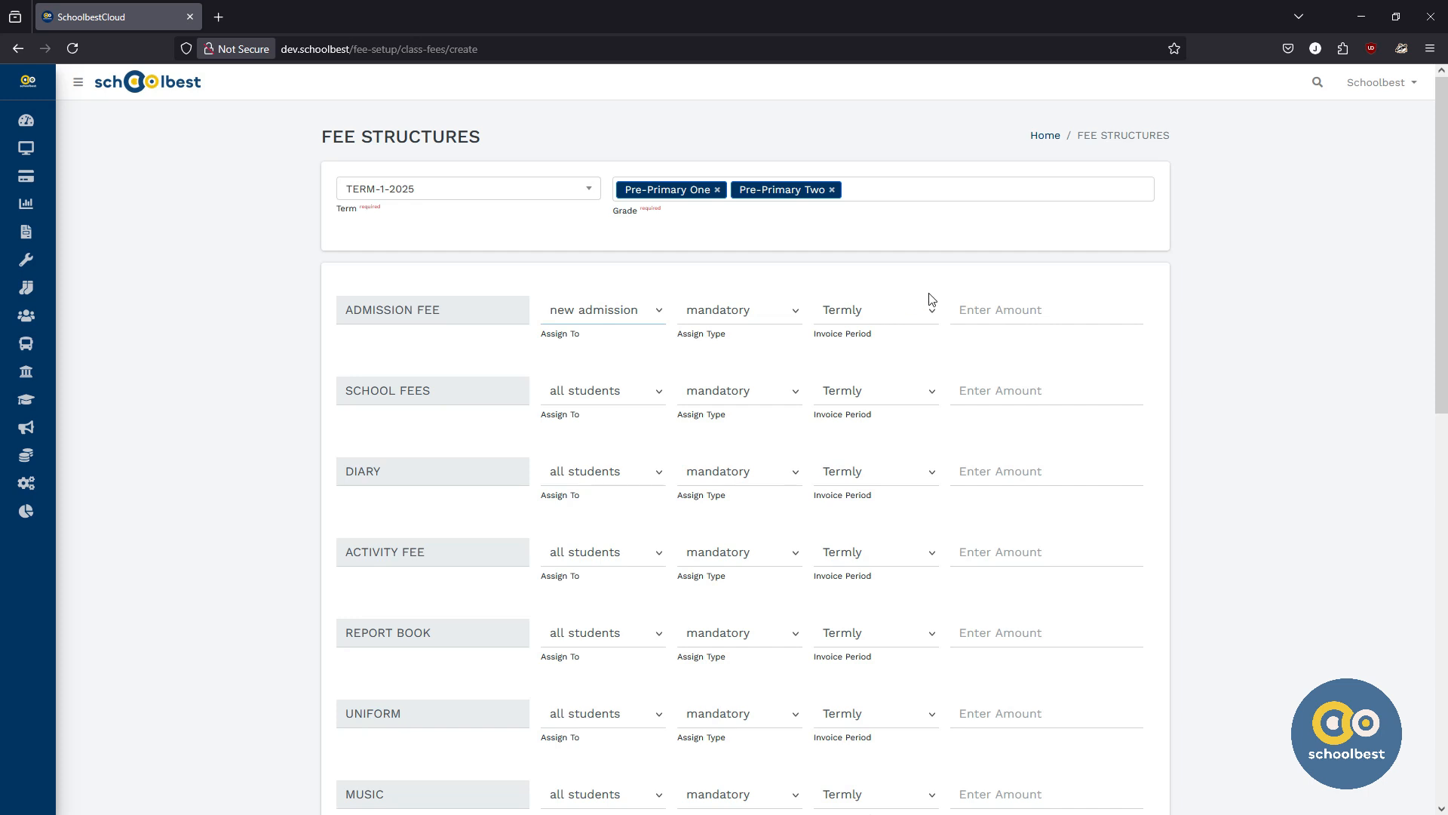
pyautogui.click(969, 305)
pyautogui.write('3000')
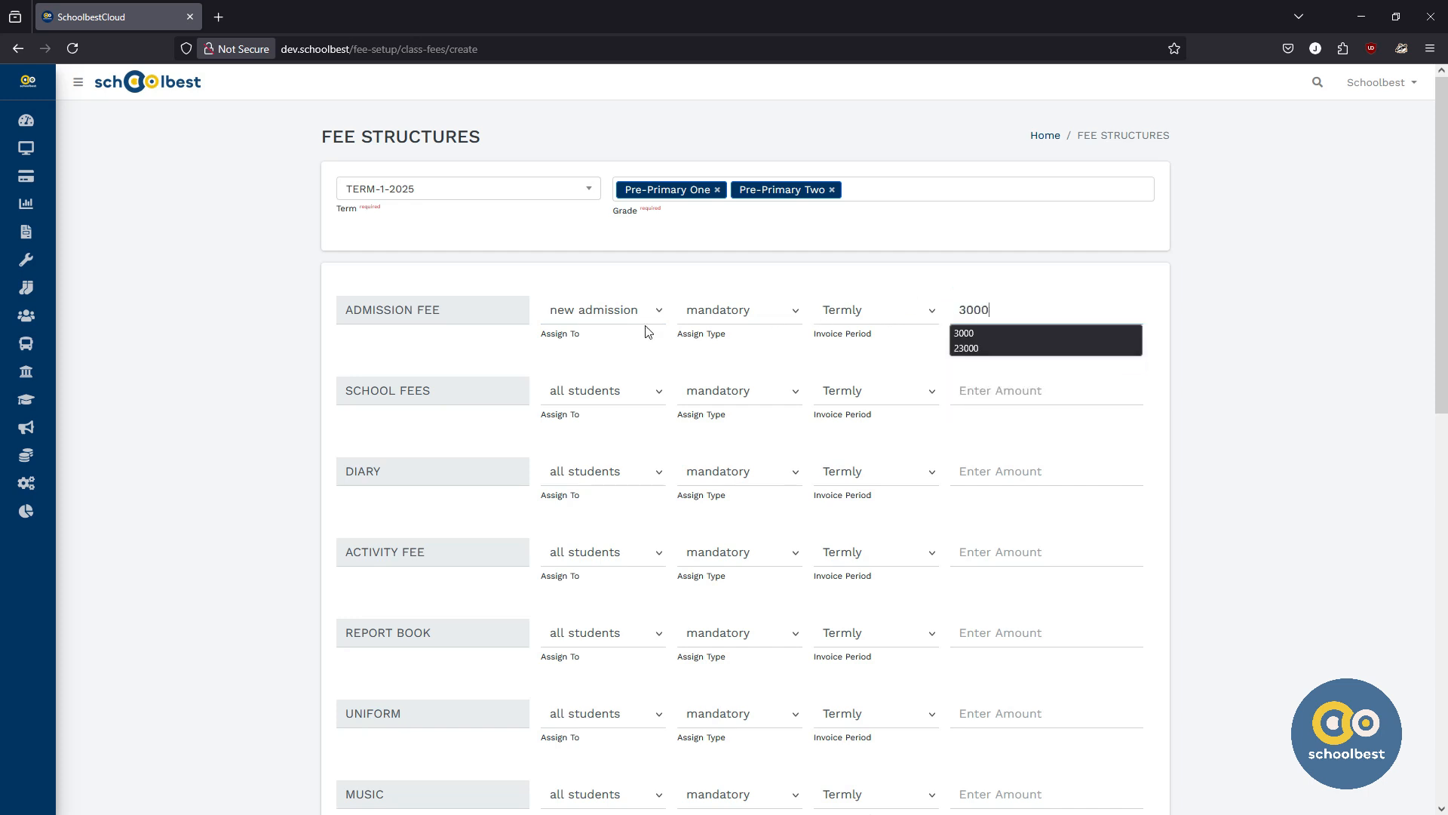
pyautogui.click(457, 349)
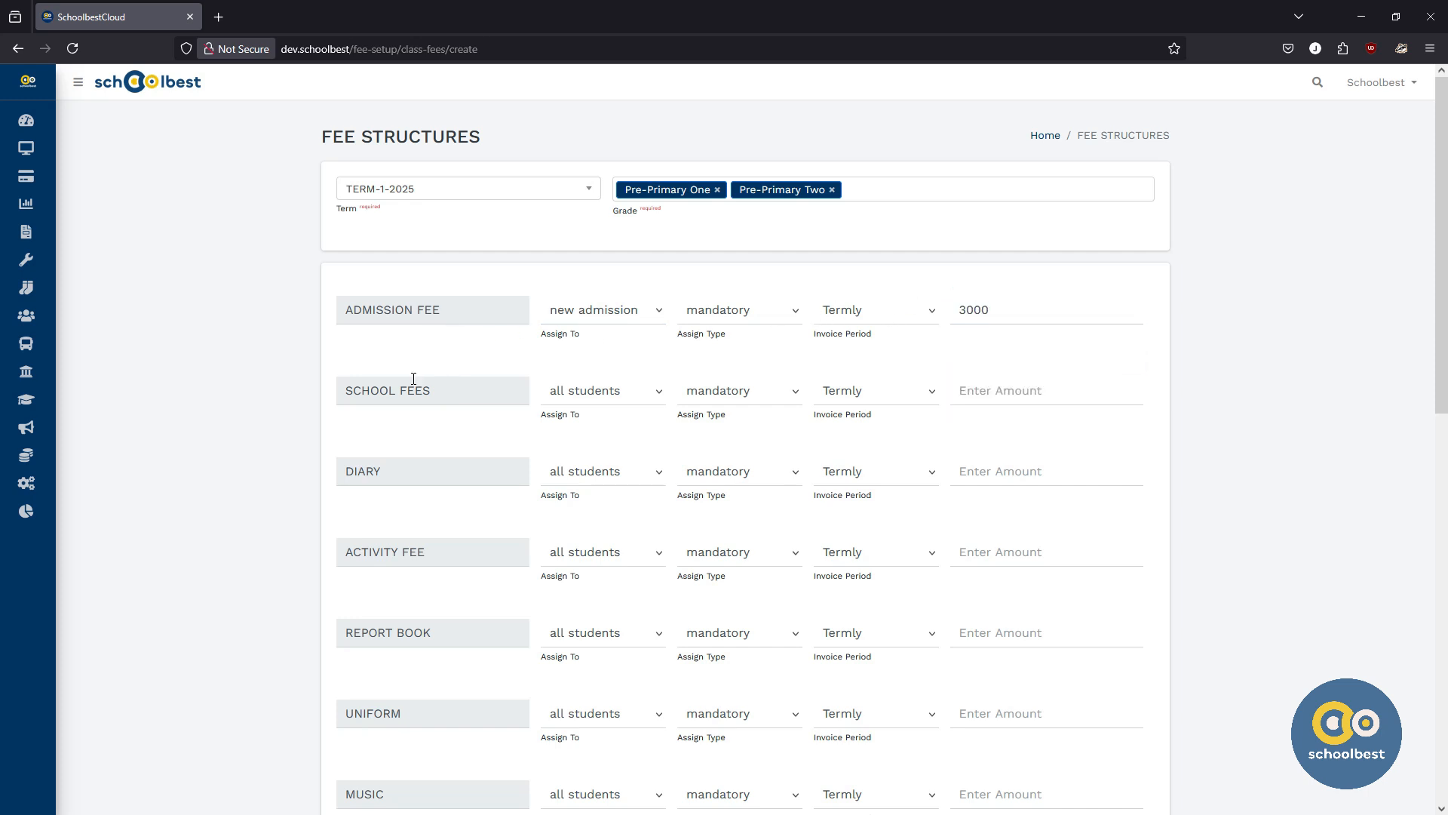
# Step: Enter amounts of 21000 for school fees and 500 for the diary
pyautogui.click(980, 394)
pyautogui.write('21000')
pyautogui.click(419, 435)
pyautogui.scroll(-1, 417, 435)
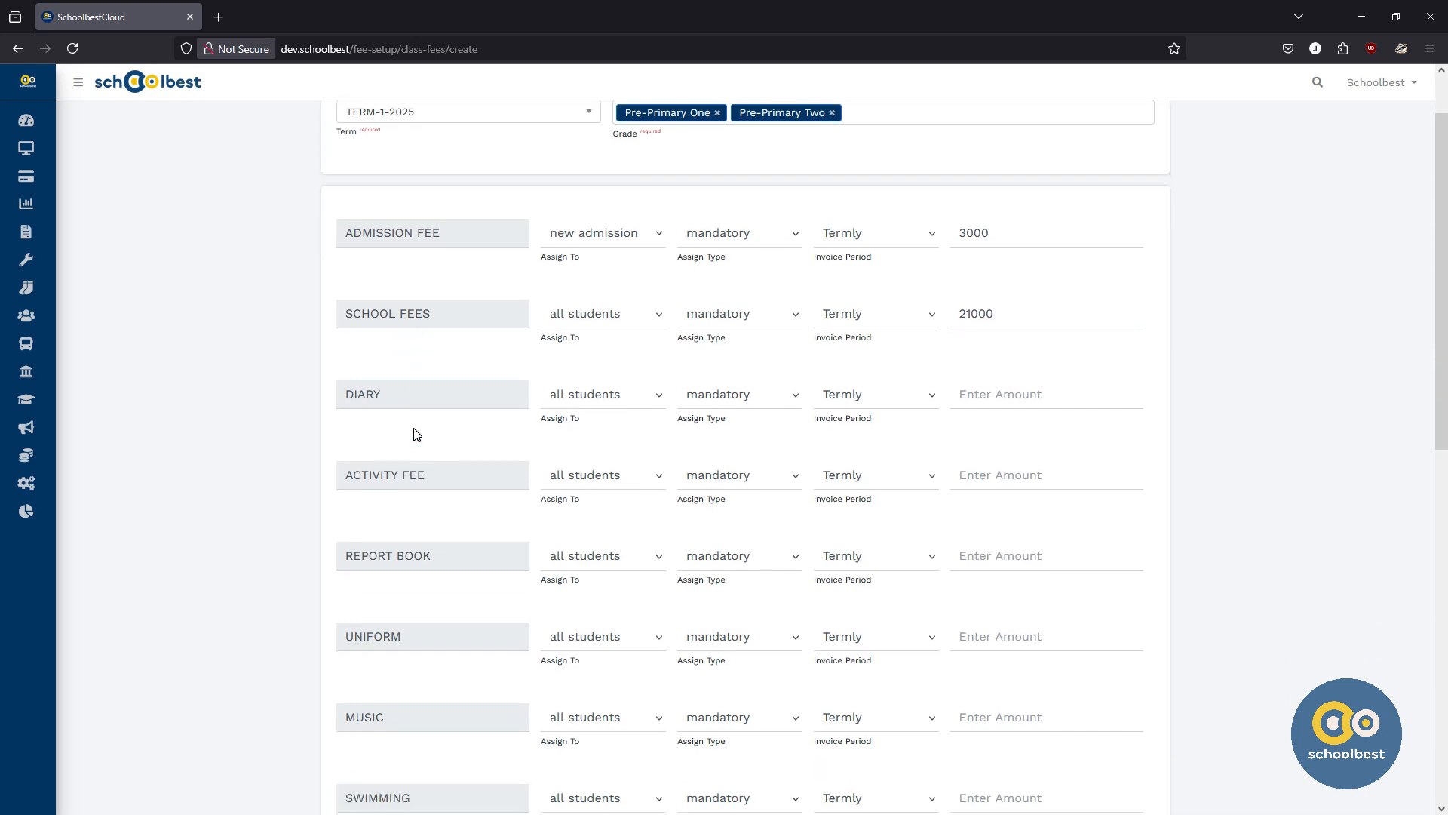
pyautogui.click(995, 398)
pyautogui.write('500')
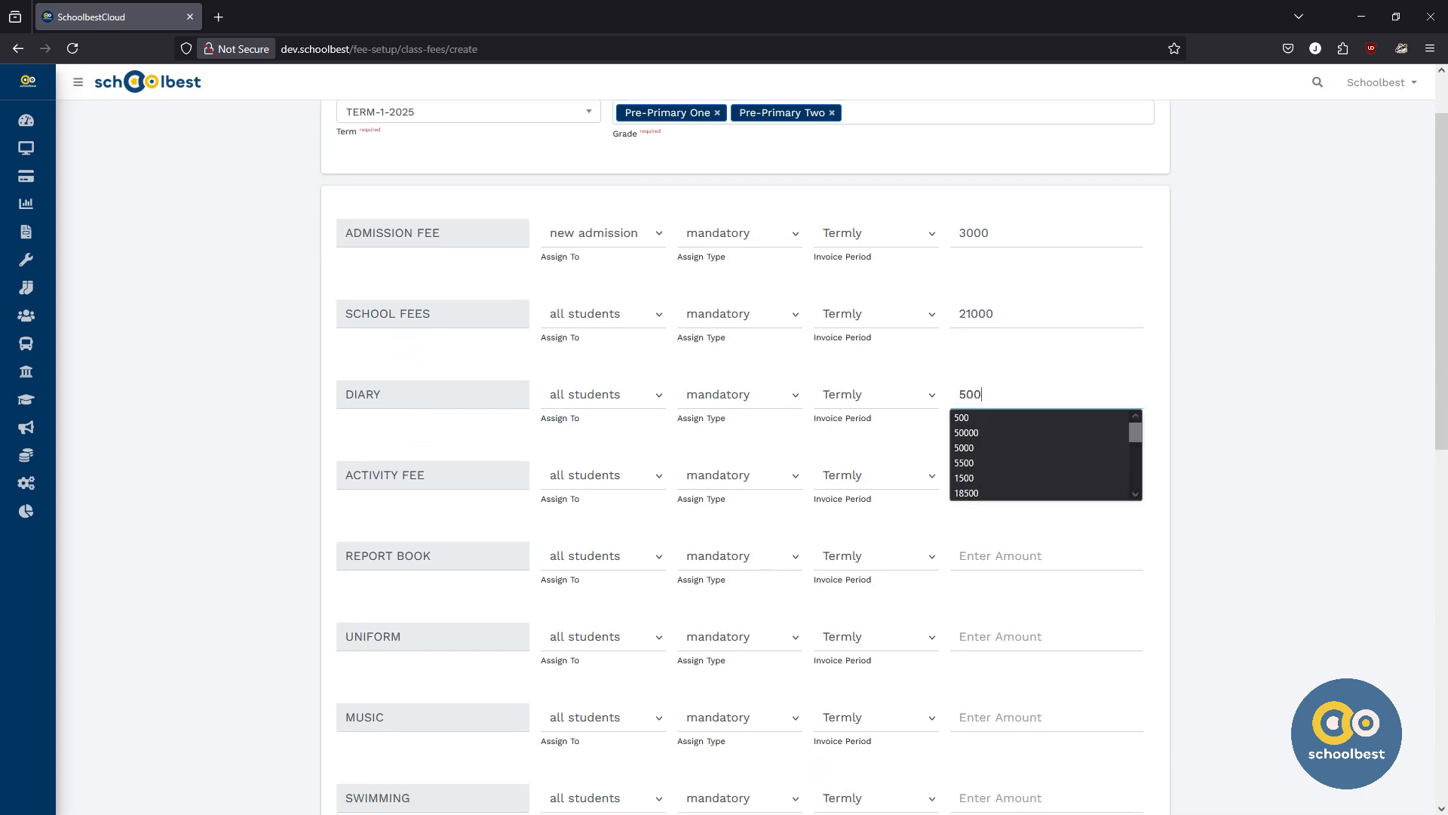
pyautogui.click(404, 523)
# Step: Enter amounts of 1500 for the activity fee and 500 for the report book
pyautogui.click(964, 475)
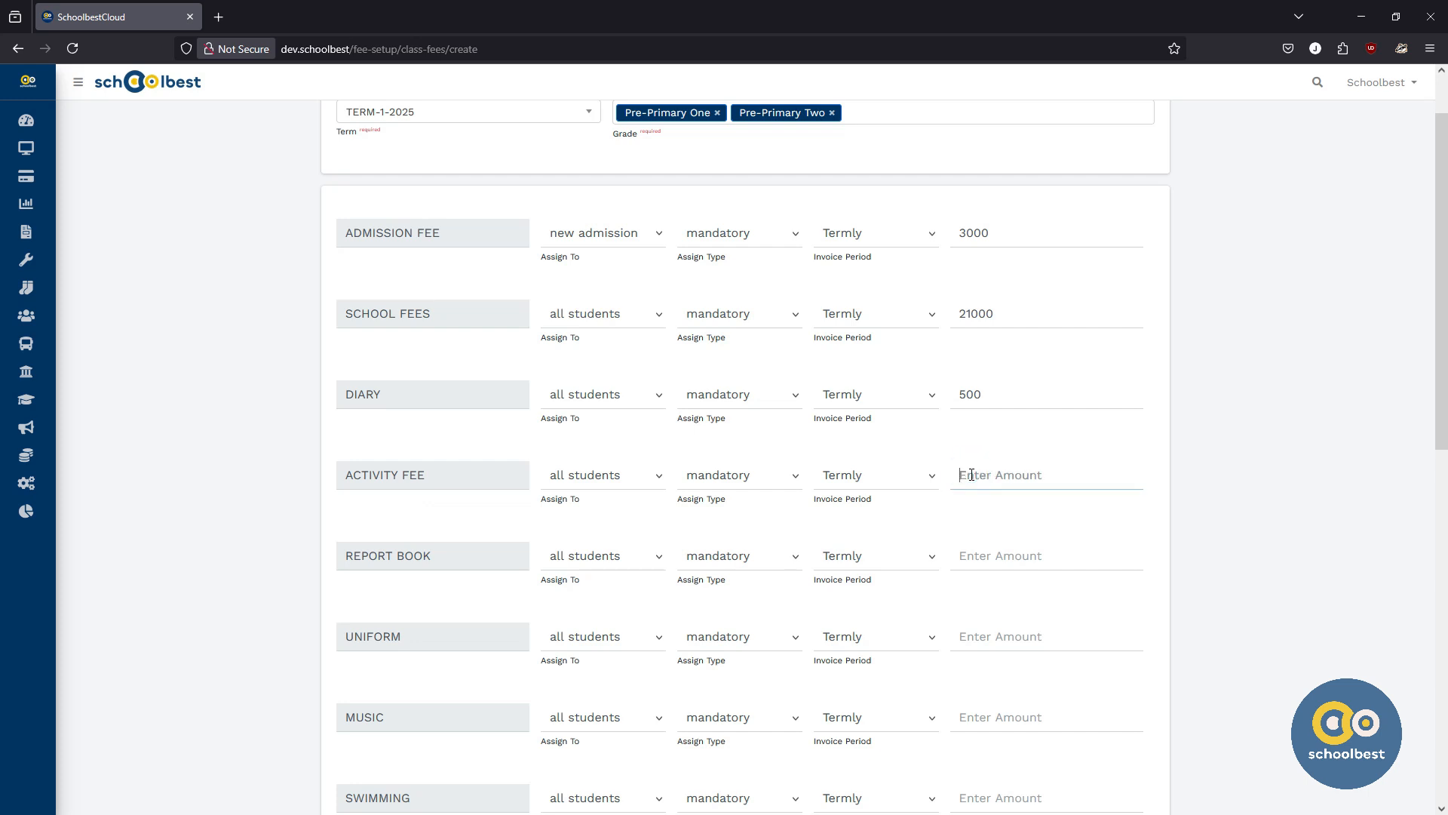
pyautogui.write('1500')
pyautogui.click(442, 521)
pyautogui.scroll(-2, 468, 506)
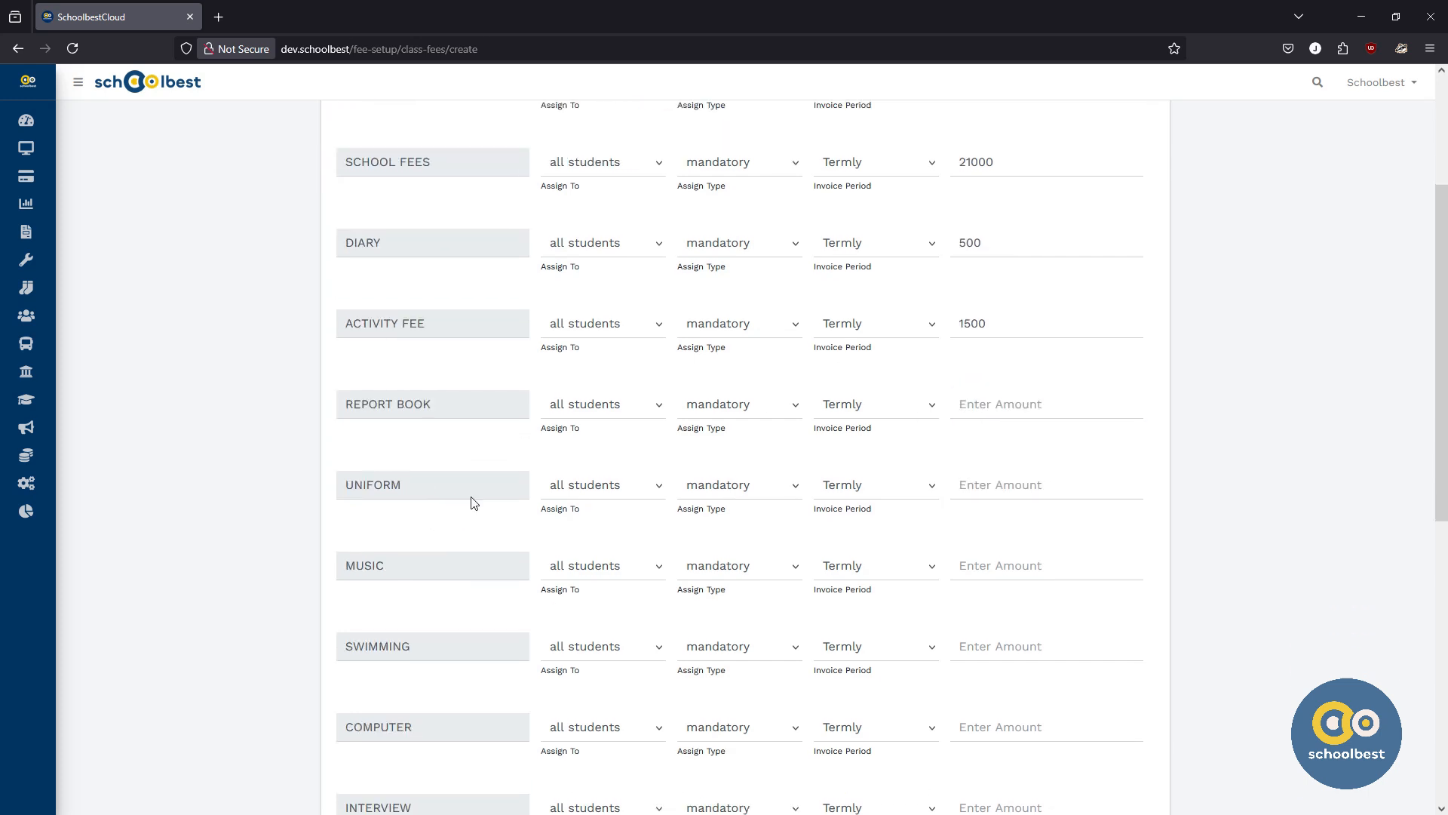
pyautogui.click(1030, 405)
pyautogui.write('50')
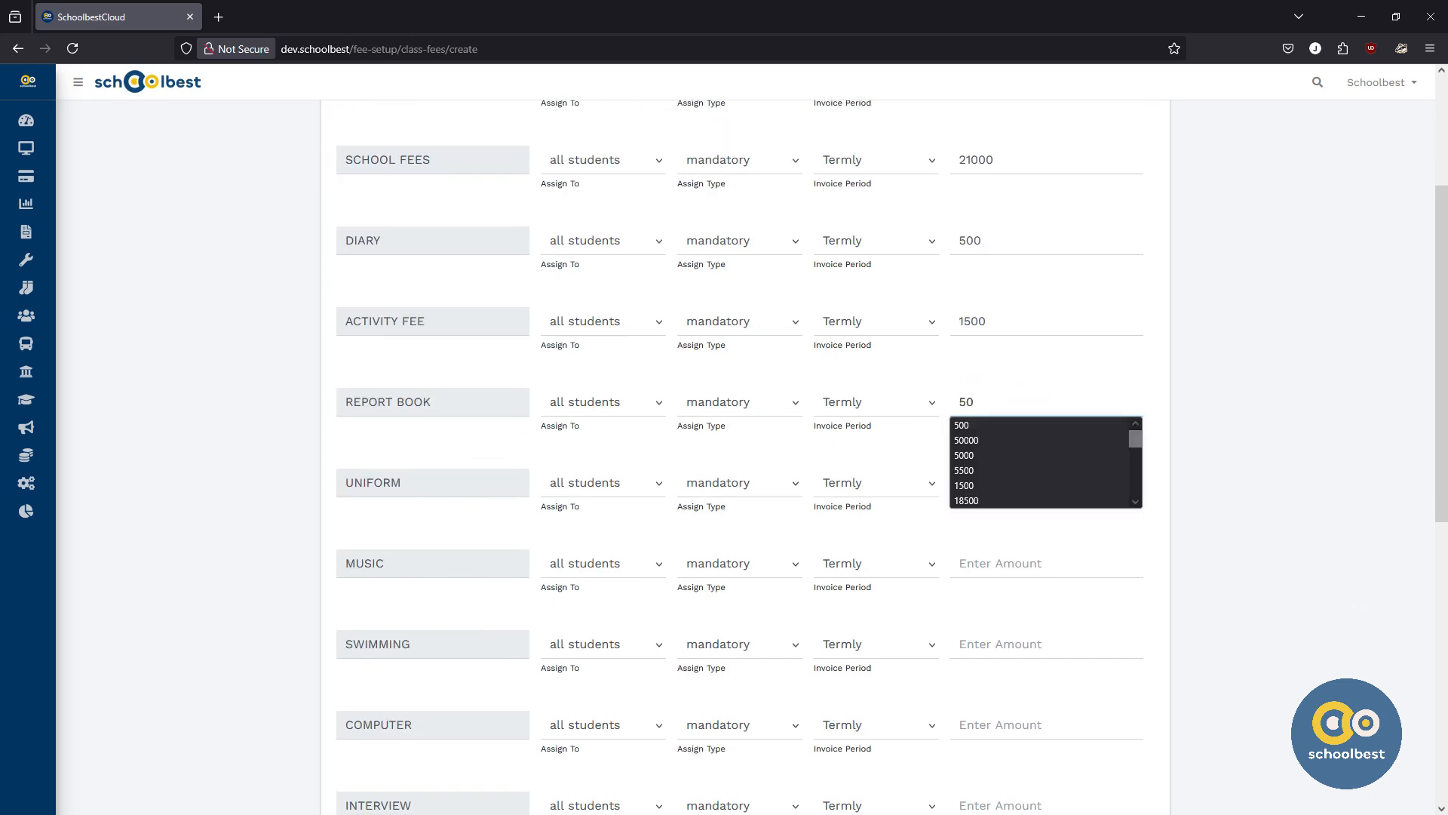
pyautogui.click(429, 453)
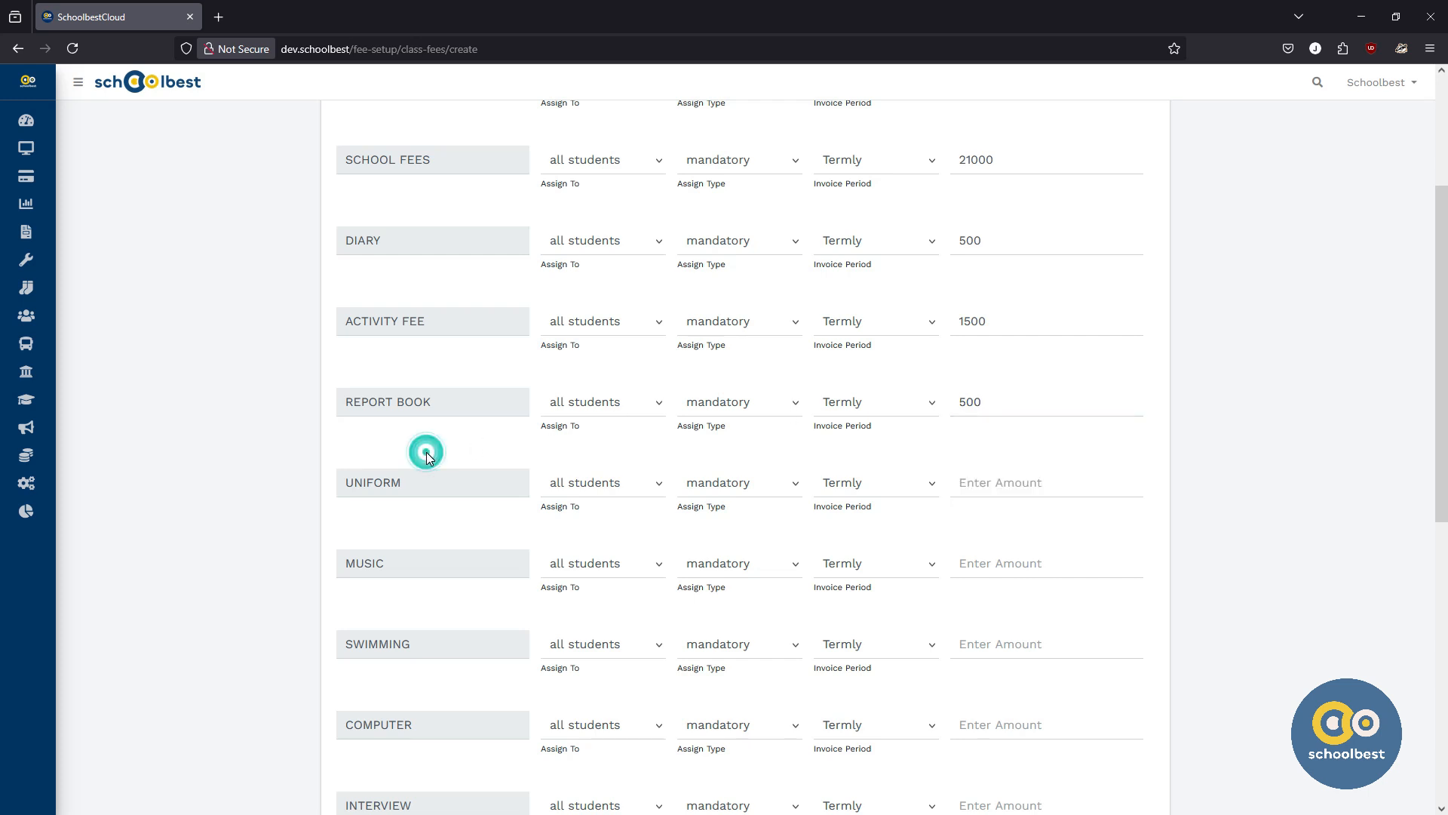
pyautogui.scroll(-2, 434, 430)
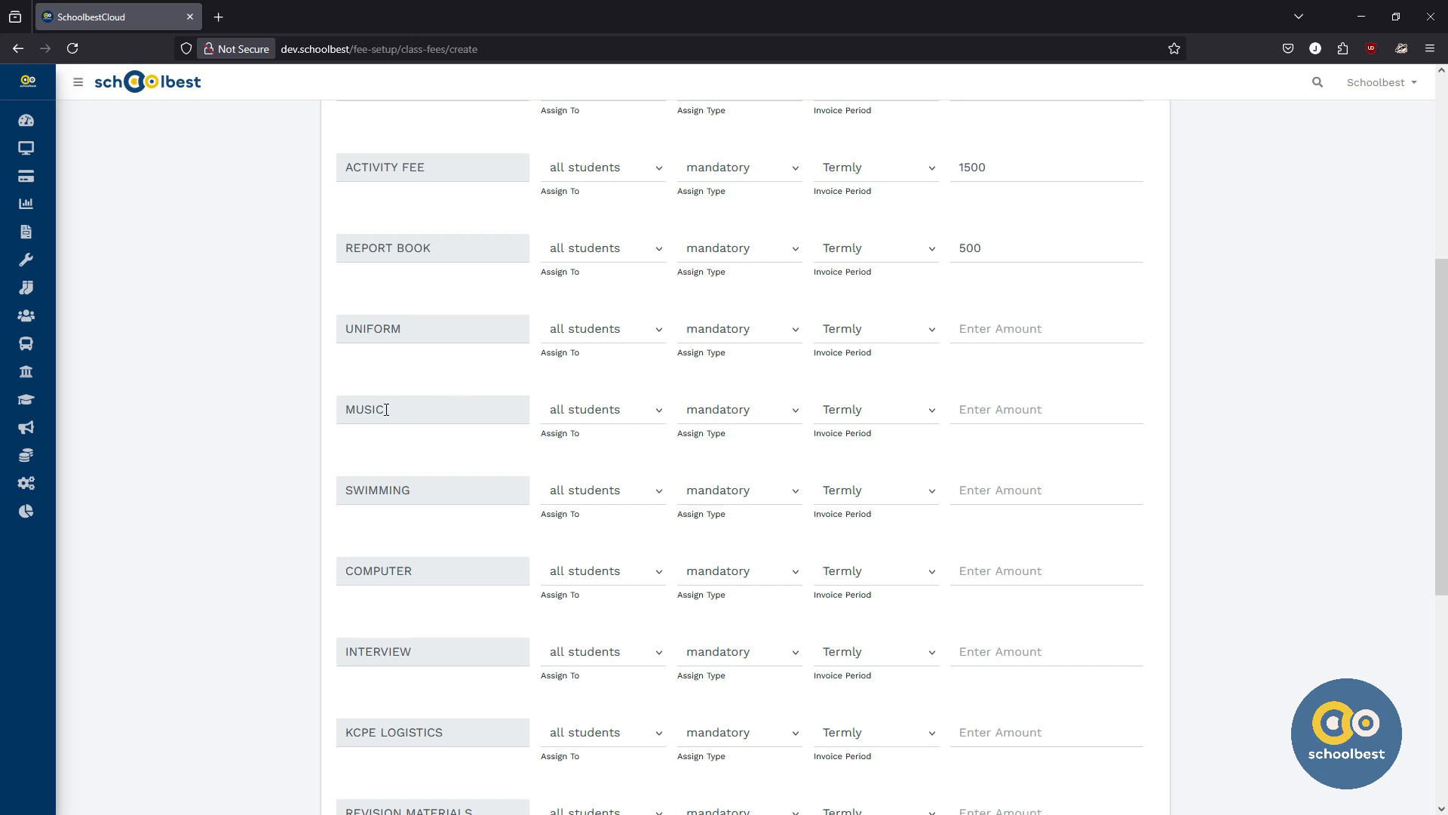
# Step: Make the swimming fee optional with an amount of 3000
pyautogui.click(738, 498)
pyautogui.click(714, 539)
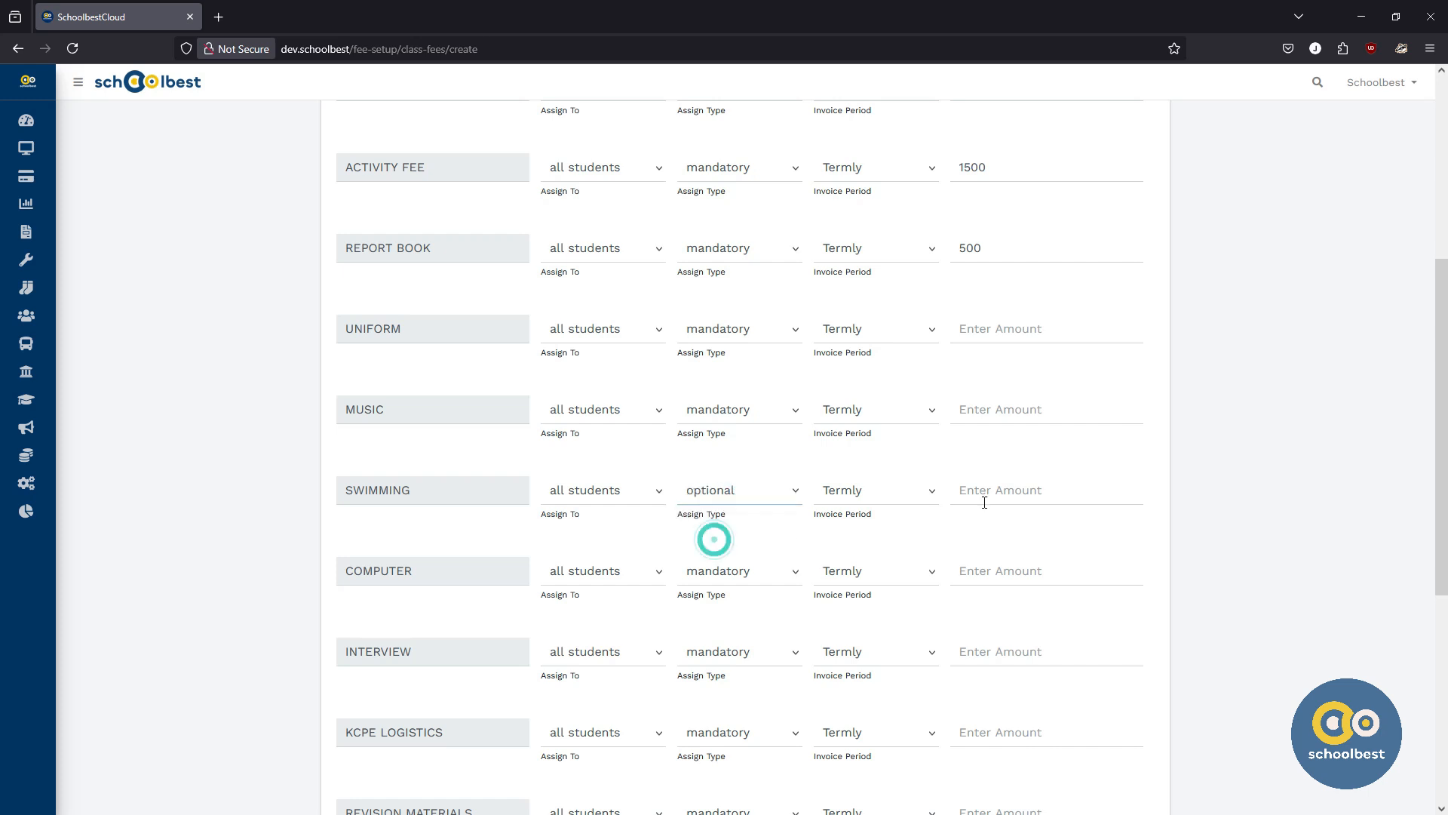
pyautogui.click(1000, 493)
pyautogui.write('300')
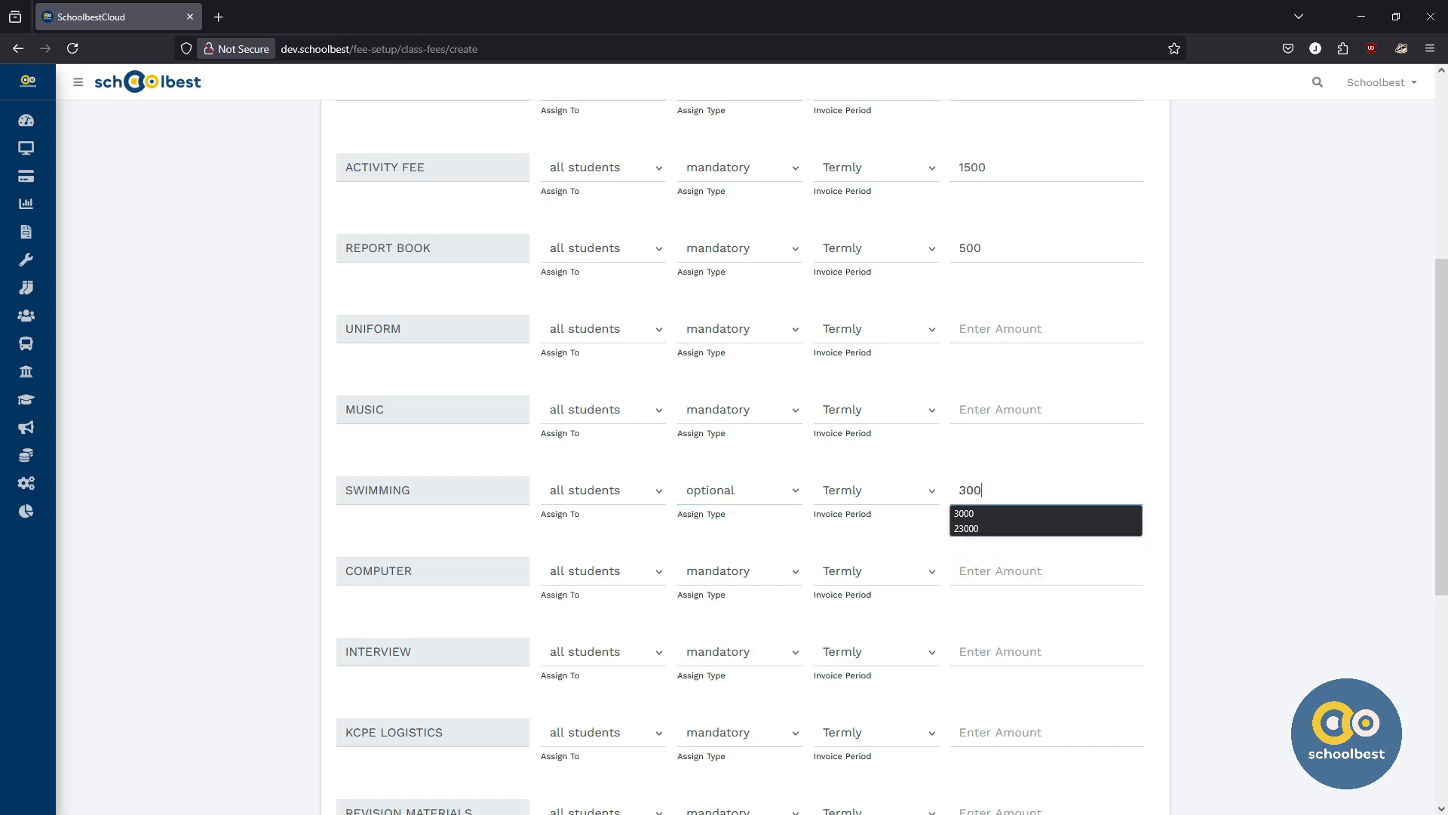
pyautogui.write('0')
pyautogui.click(432, 532)
pyautogui.scroll(-5, 433, 534)
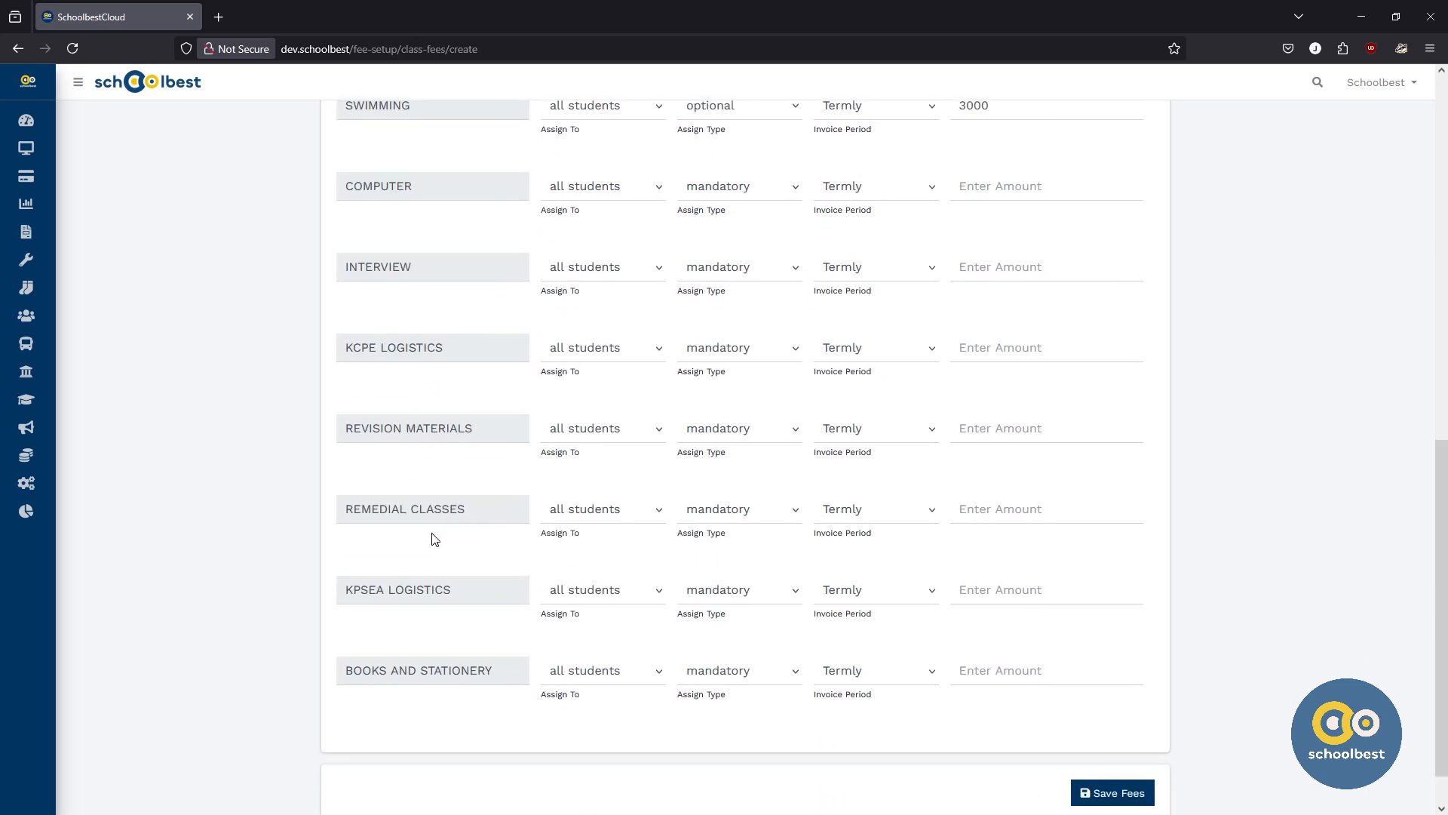
# Step: Assign the interview fee to new admission students with an amount of 1000
pyautogui.scroll(2, 435, 538)
pyautogui.doubleClick(382, 427)
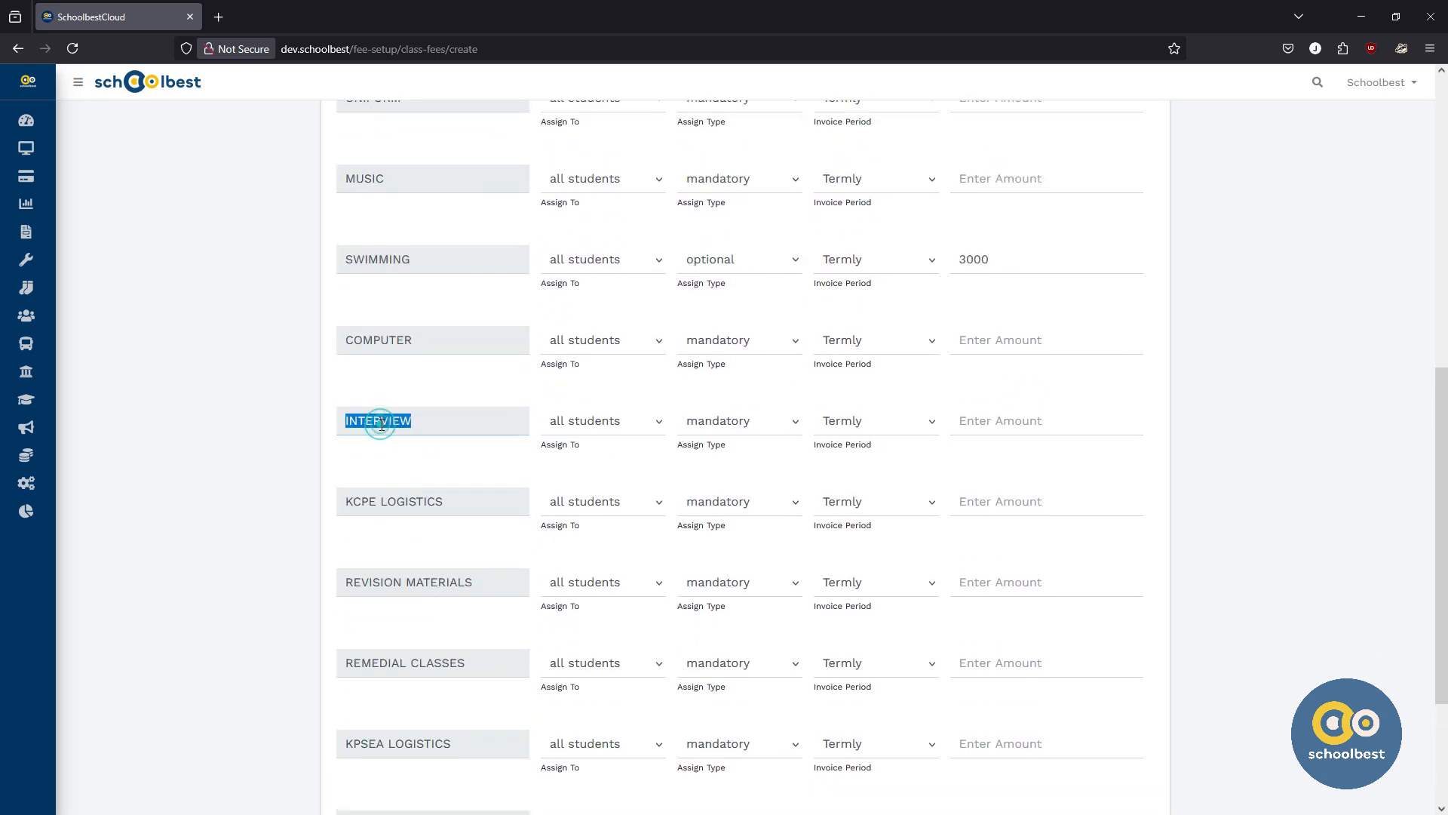
pyautogui.click(613, 428)
pyautogui.click(603, 495)
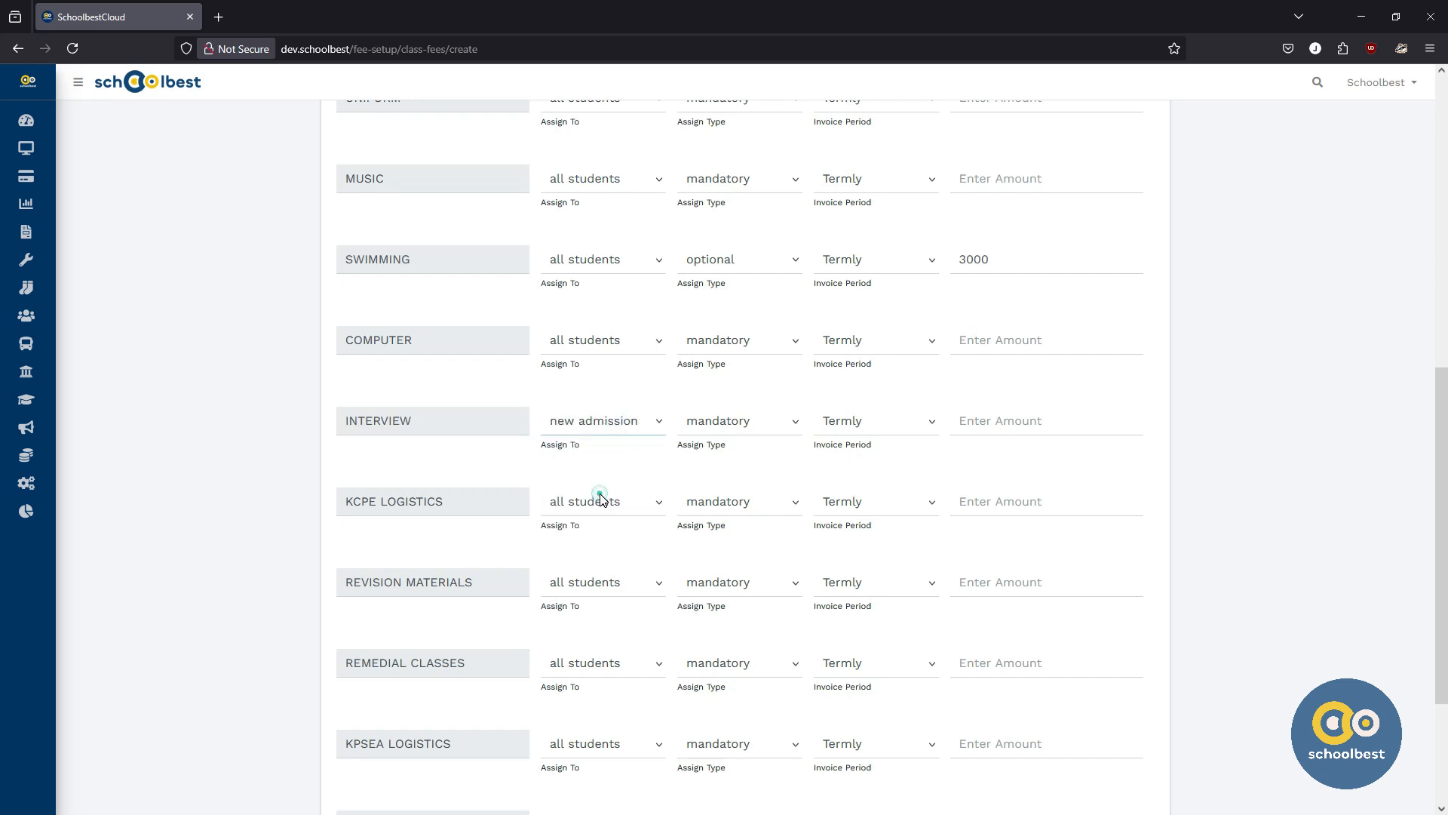
pyautogui.click(980, 421)
pyautogui.write('1000')
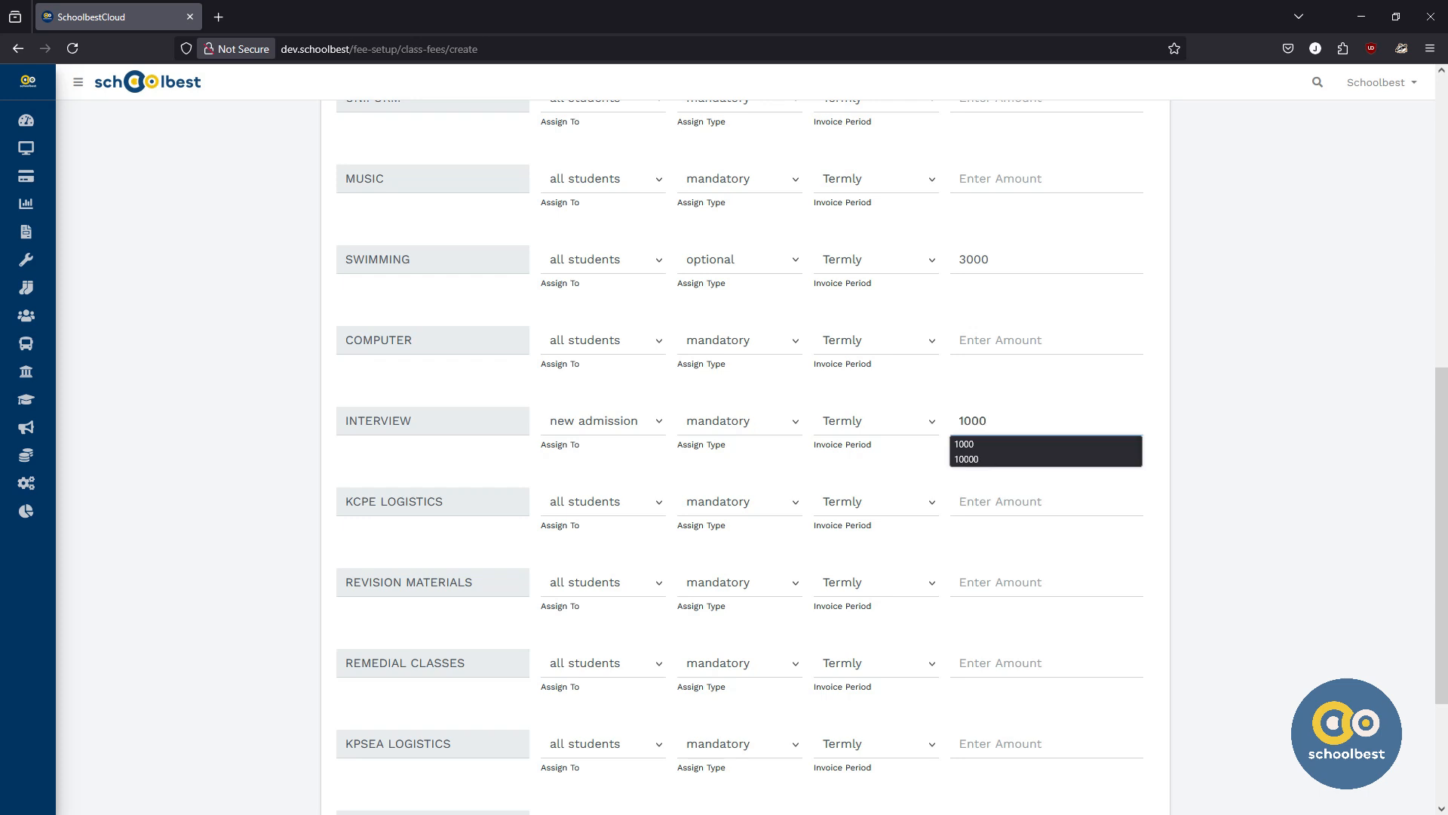
pyautogui.click(444, 469)
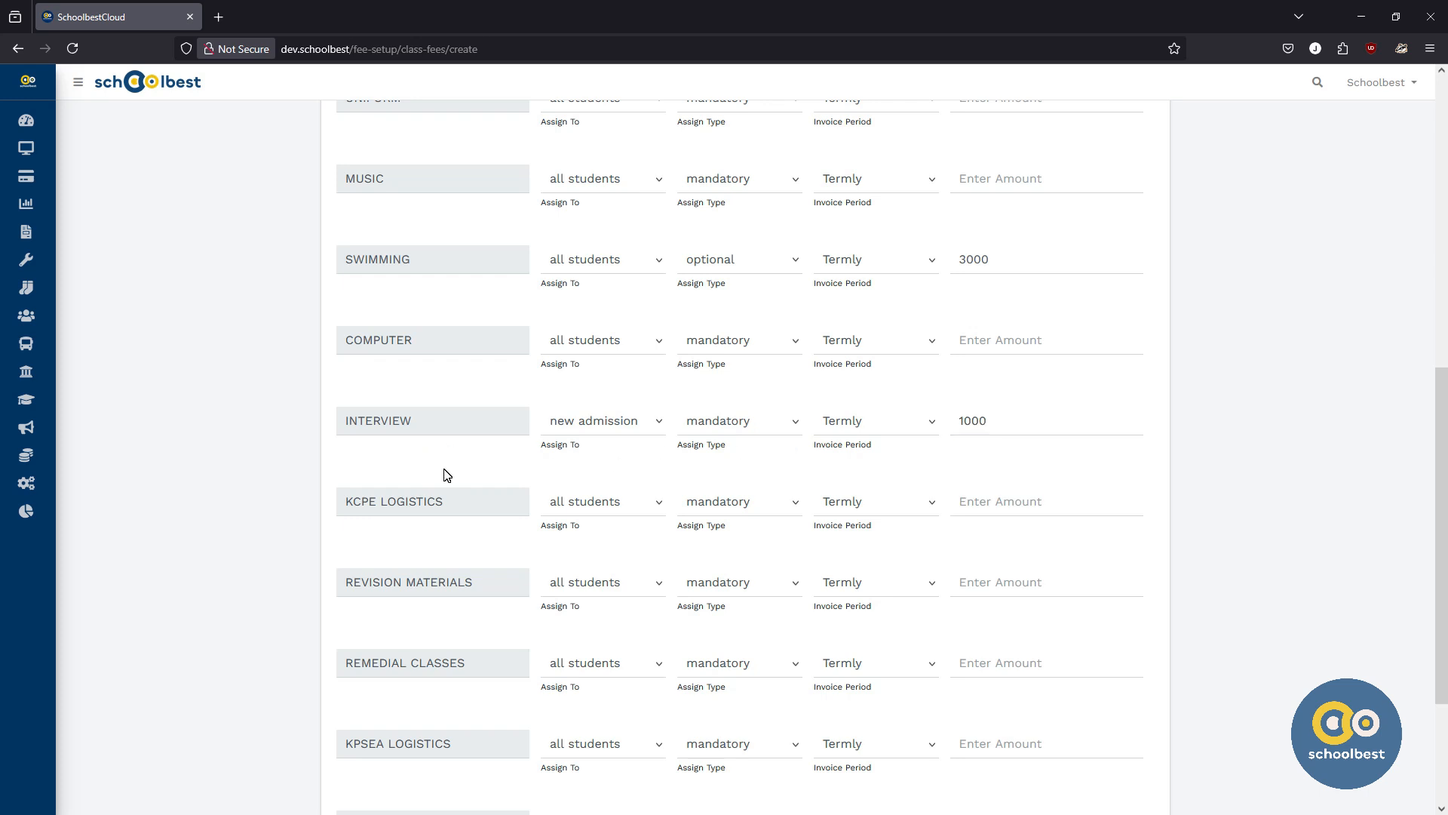
# Step: Review the entered amounts and save the Pre-Primary fee structure
pyautogui.scroll(-3, 444, 469)
pyautogui.scroll(10, 1309, 611)
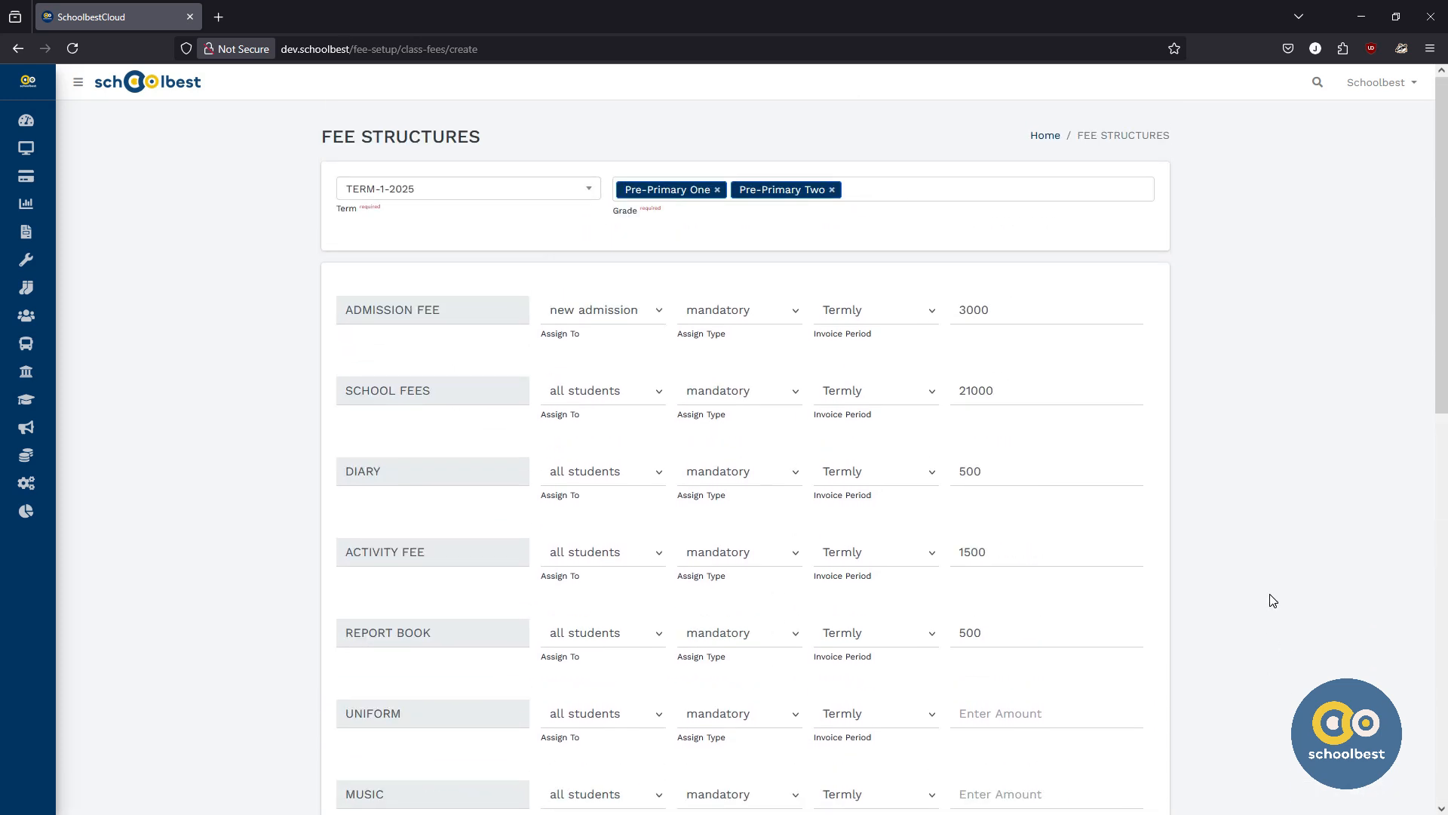
pyautogui.scroll(-10, 1273, 601)
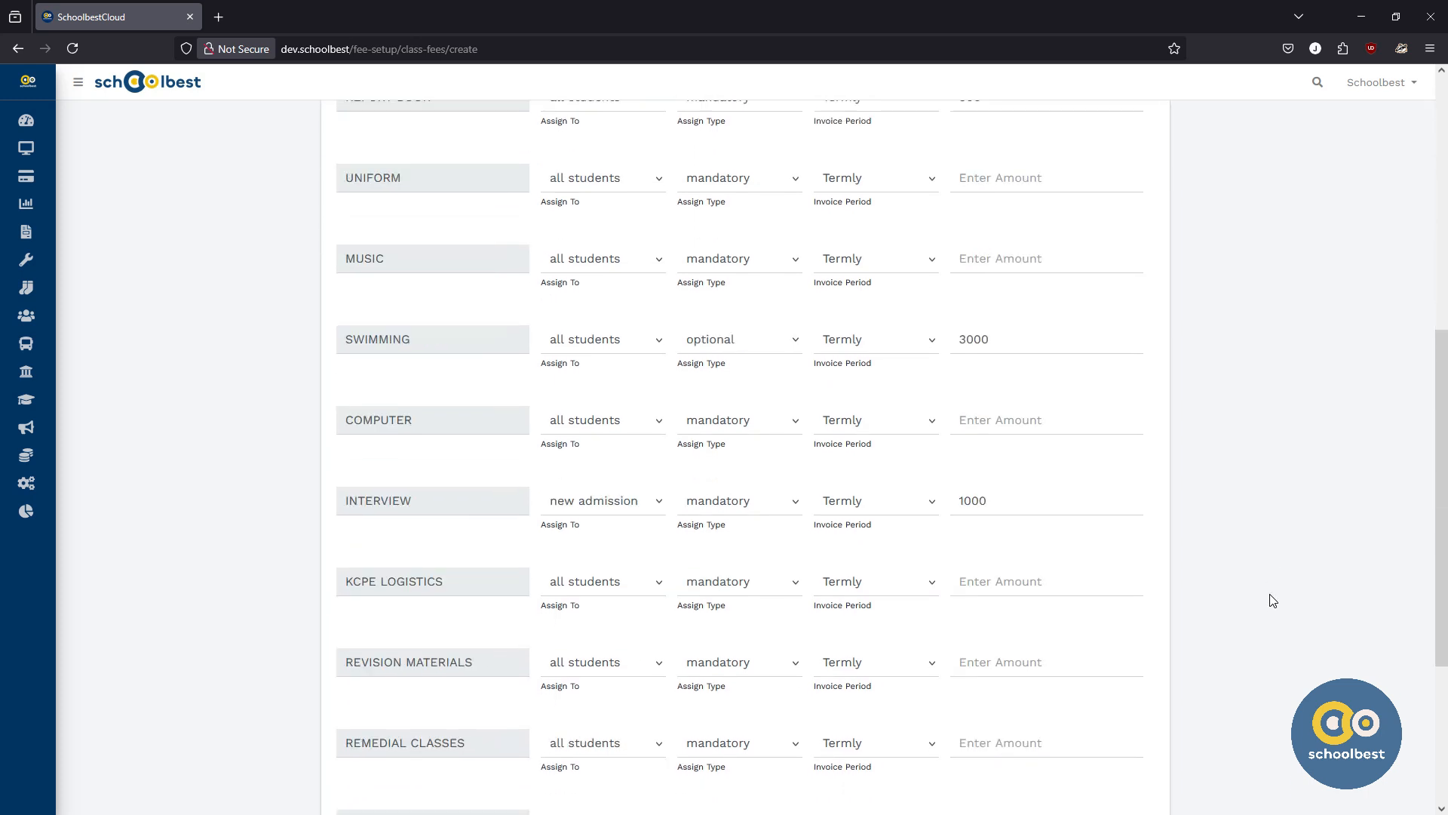
pyautogui.click(1117, 741)
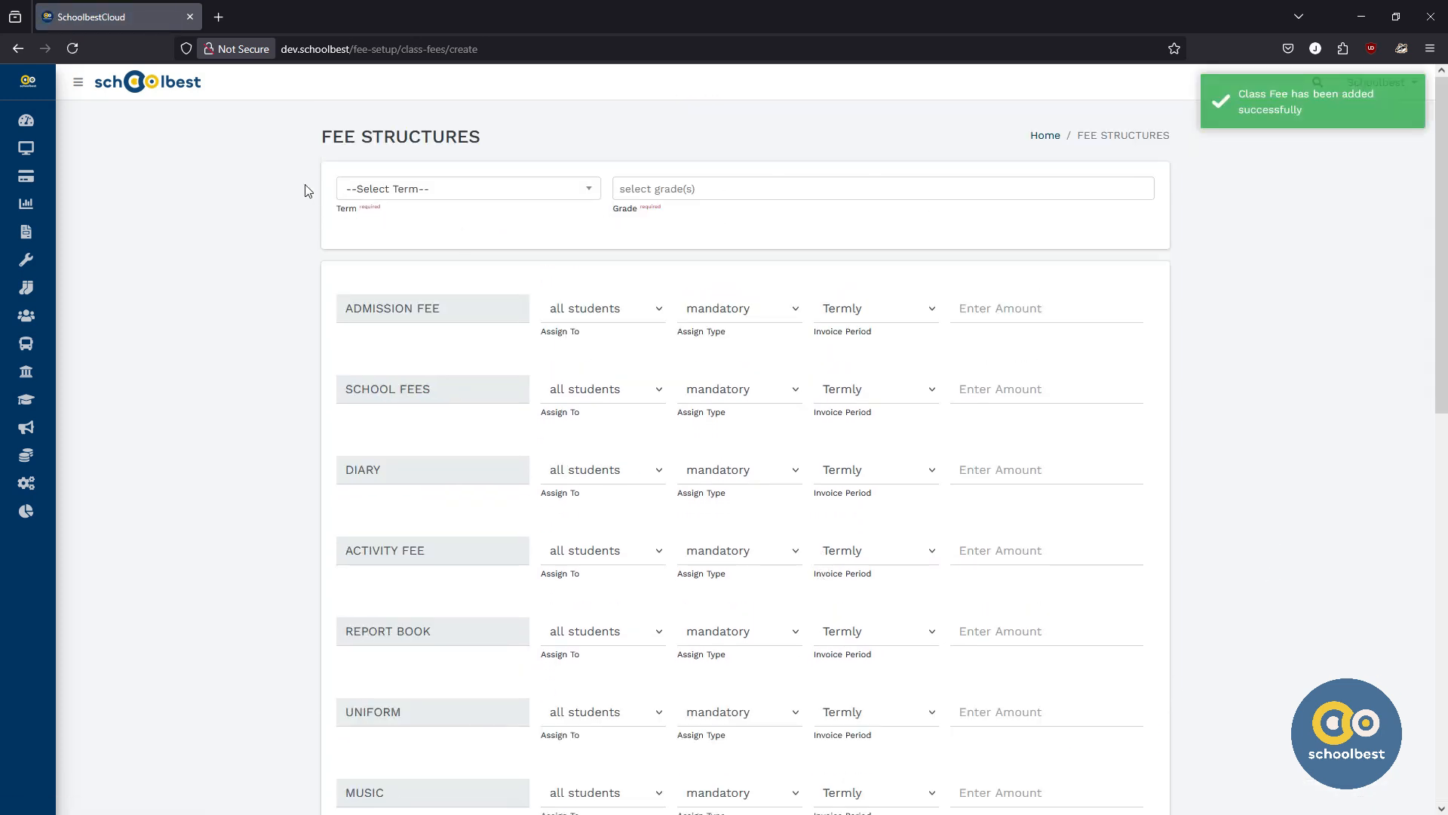
# Step: Open the fee structures list and scroll through the fees of the currently shown term
pyautogui.click(67, 289)
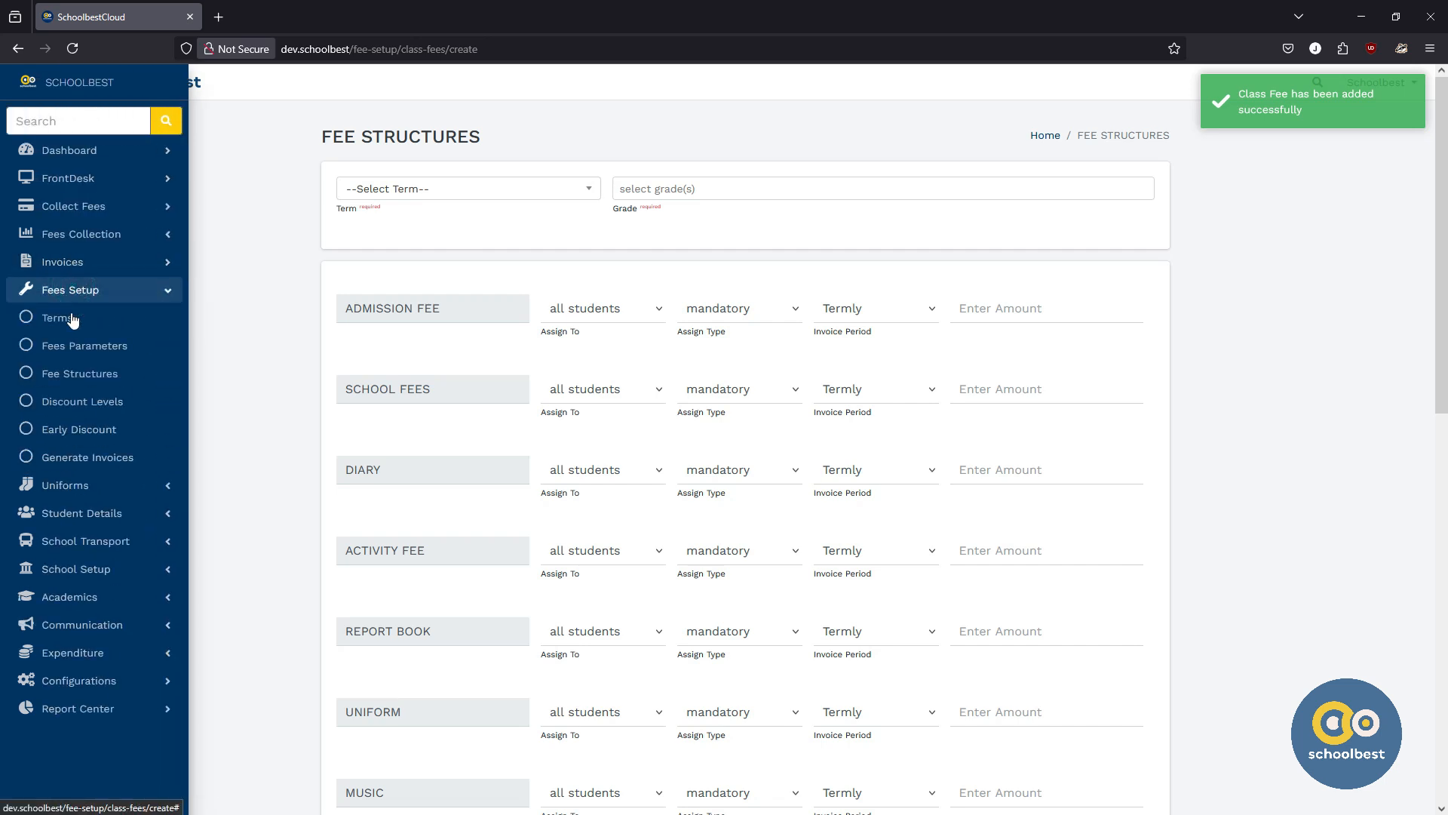
pyautogui.click(70, 377)
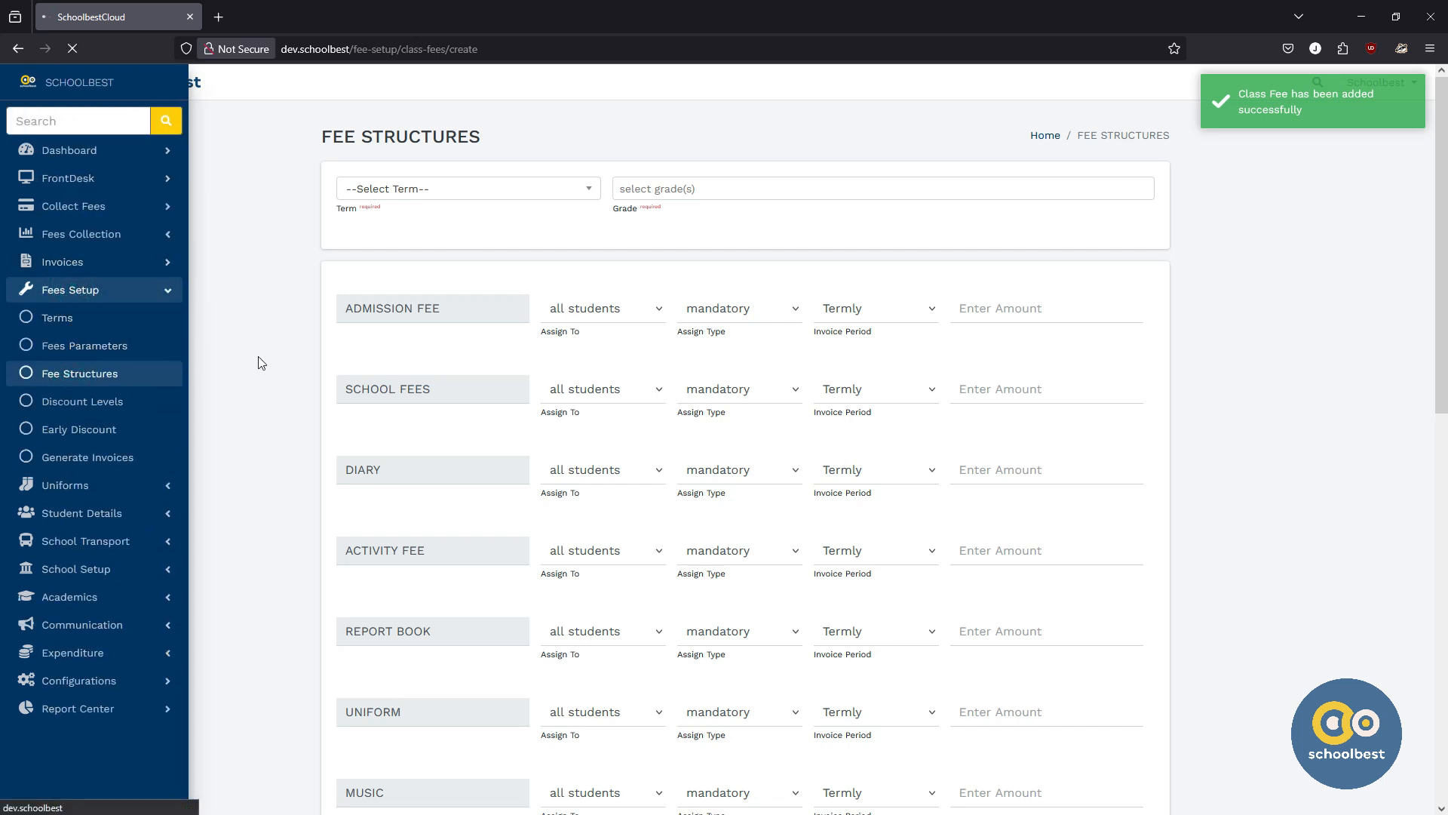
pyautogui.scroll(-1, 449, 377)
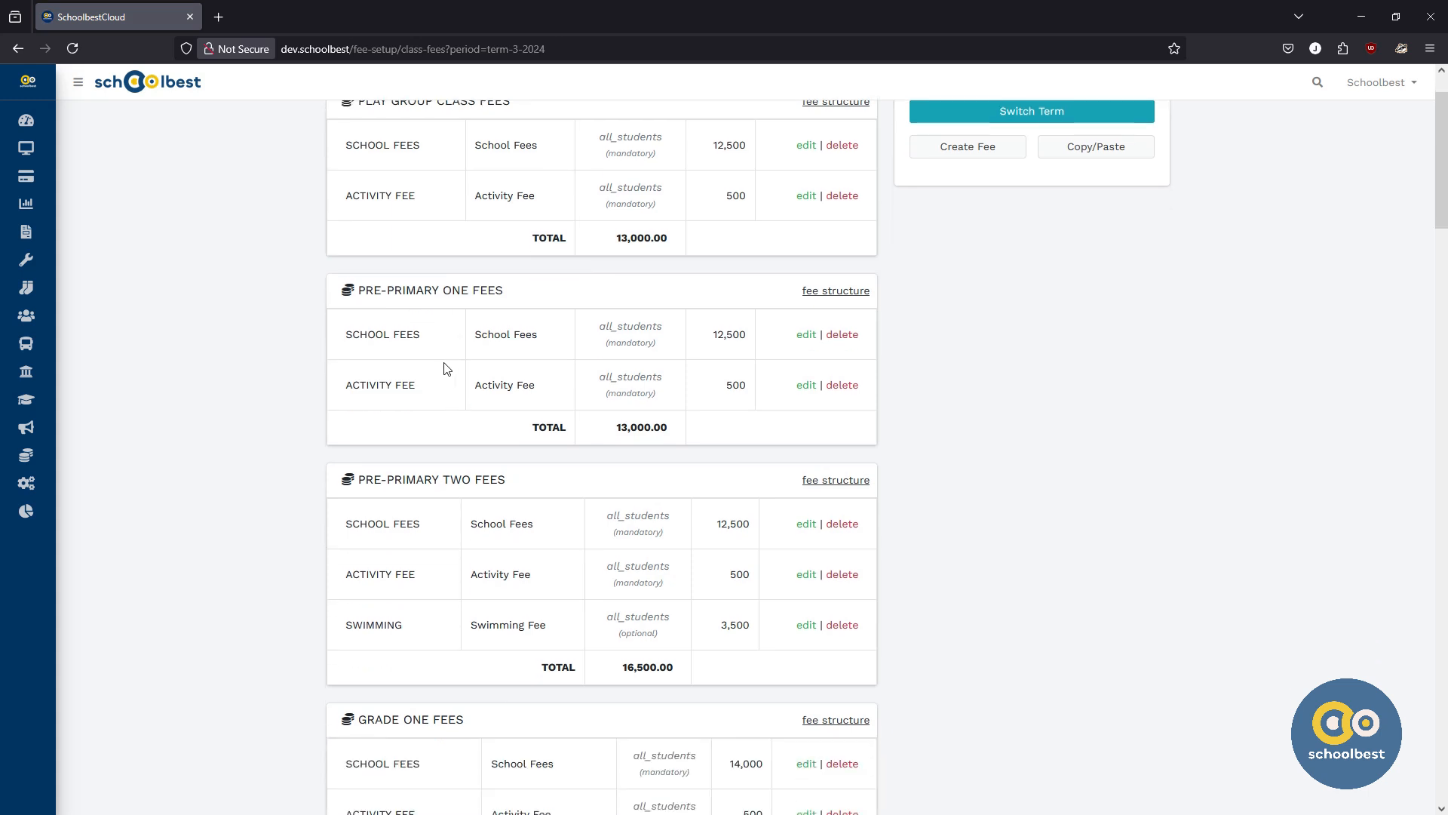
pyautogui.doubleClick(373, 332)
pyautogui.scroll(-1, 278, 356)
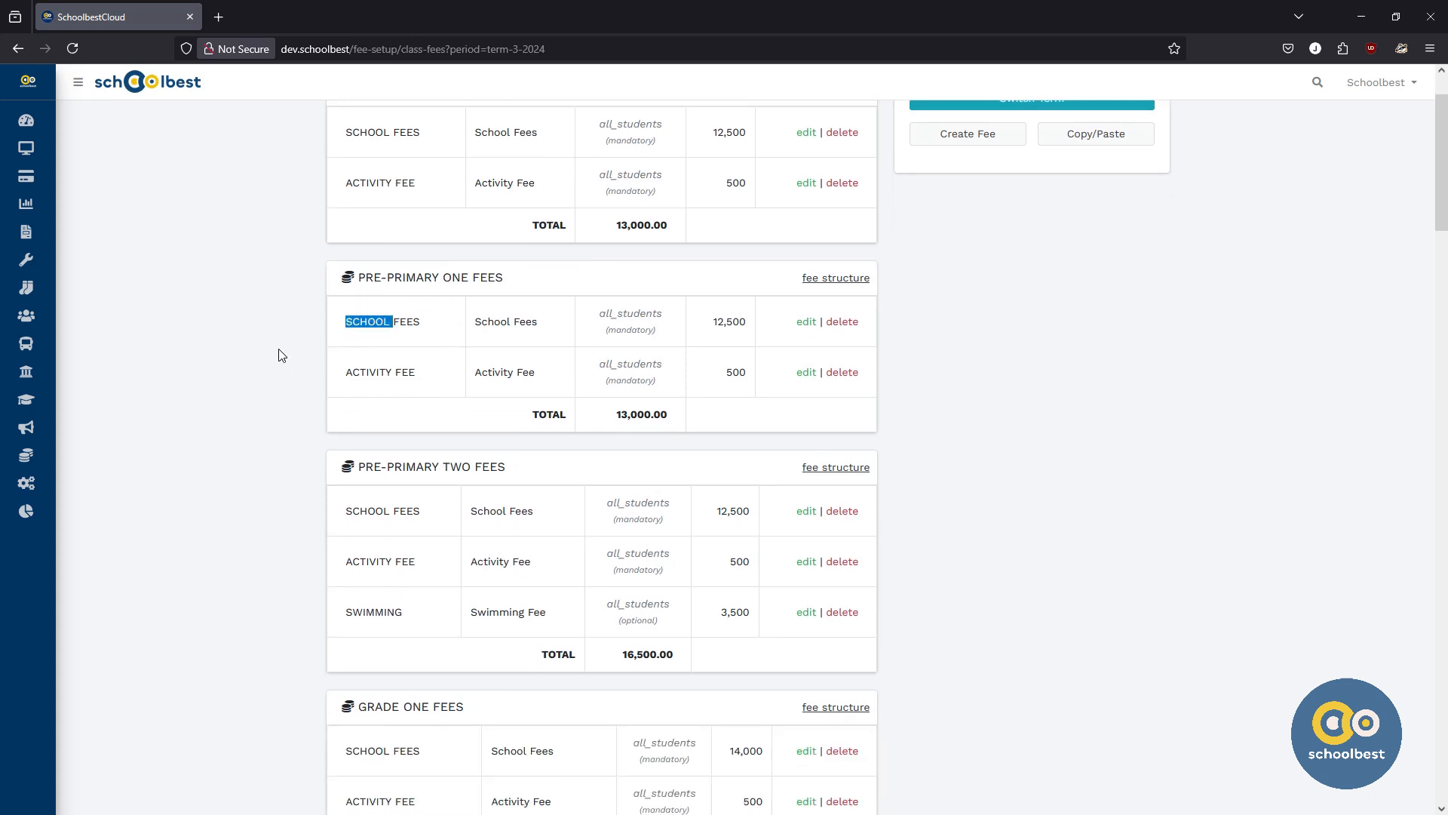
pyautogui.scroll(-2, 317, 350)
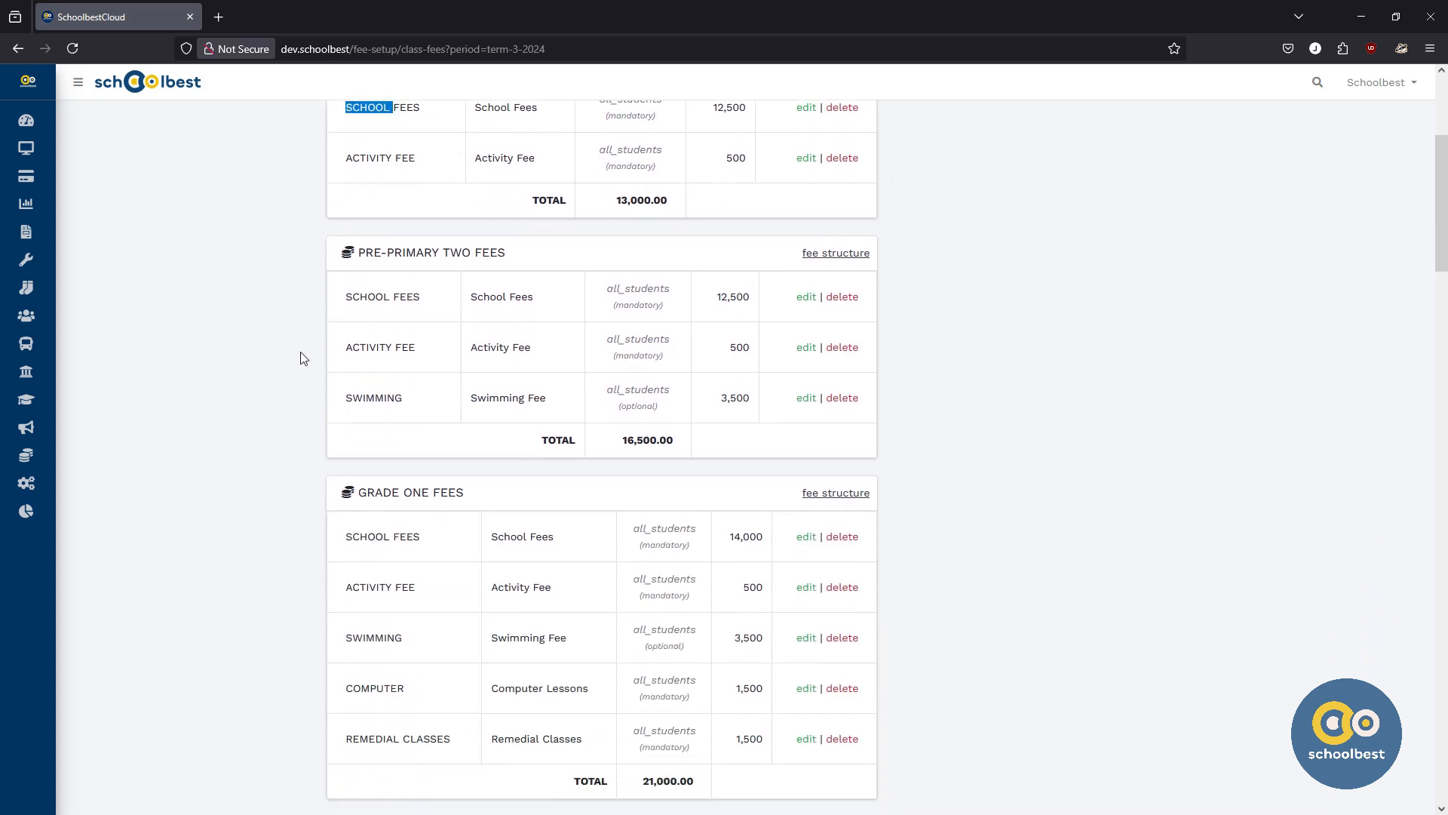
pyautogui.scroll(-5, 281, 380)
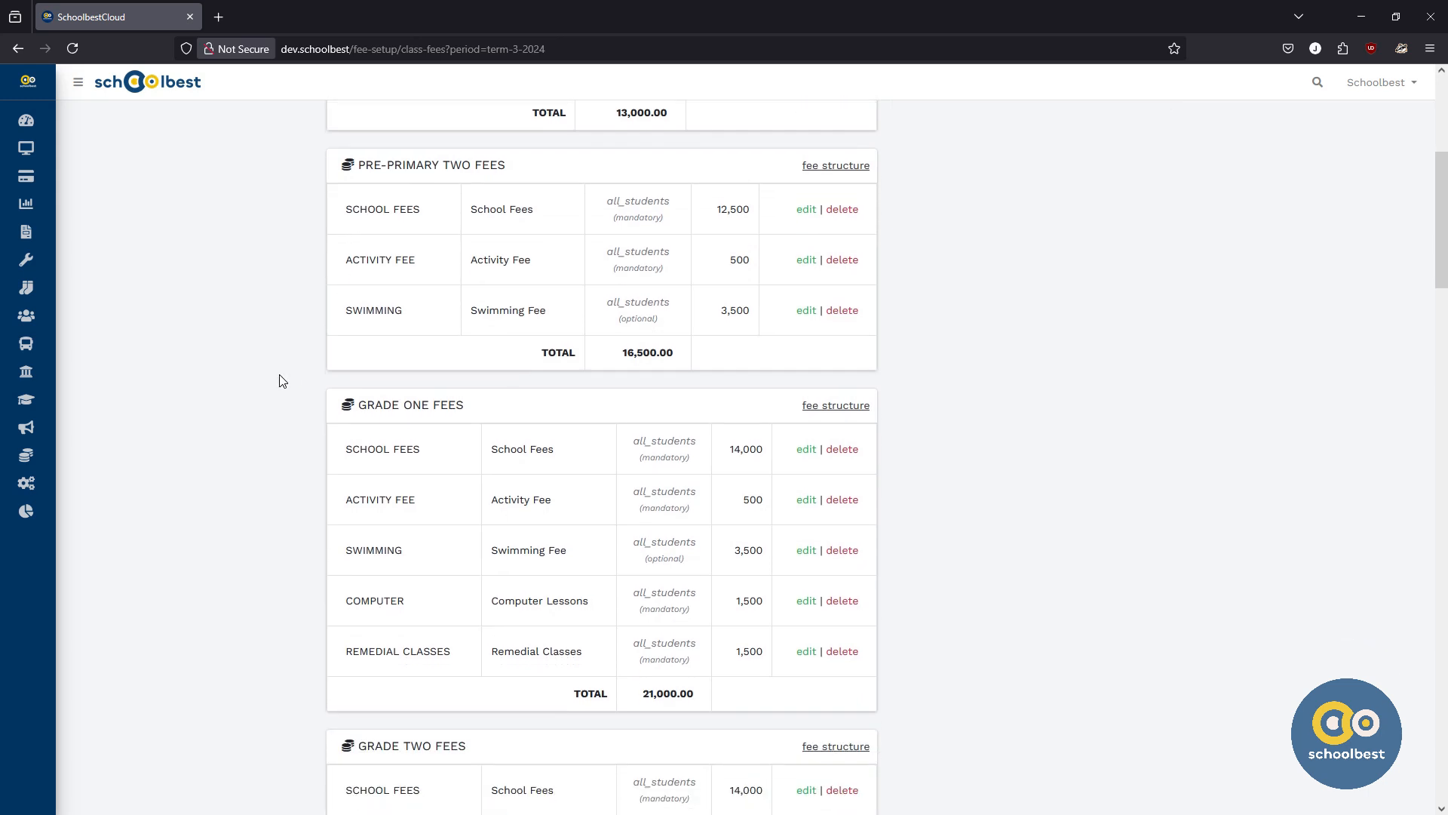
pyautogui.scroll(9, 280, 380)
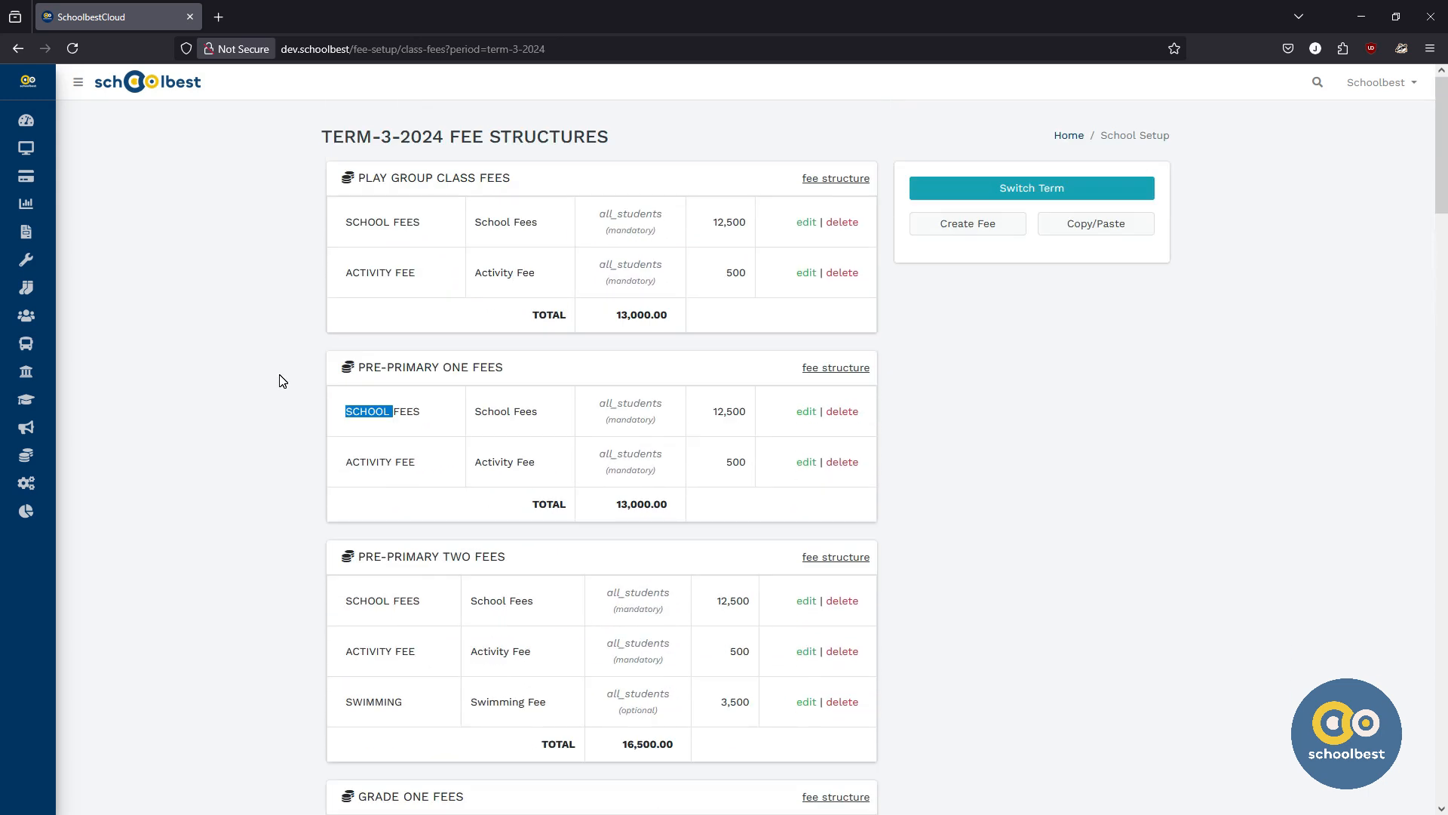
# Step: Switch the fee structures list to TERM-1-2025 and review the Pre-Primary One and Two fees
pyautogui.click(996, 188)
pyautogui.click(849, 386)
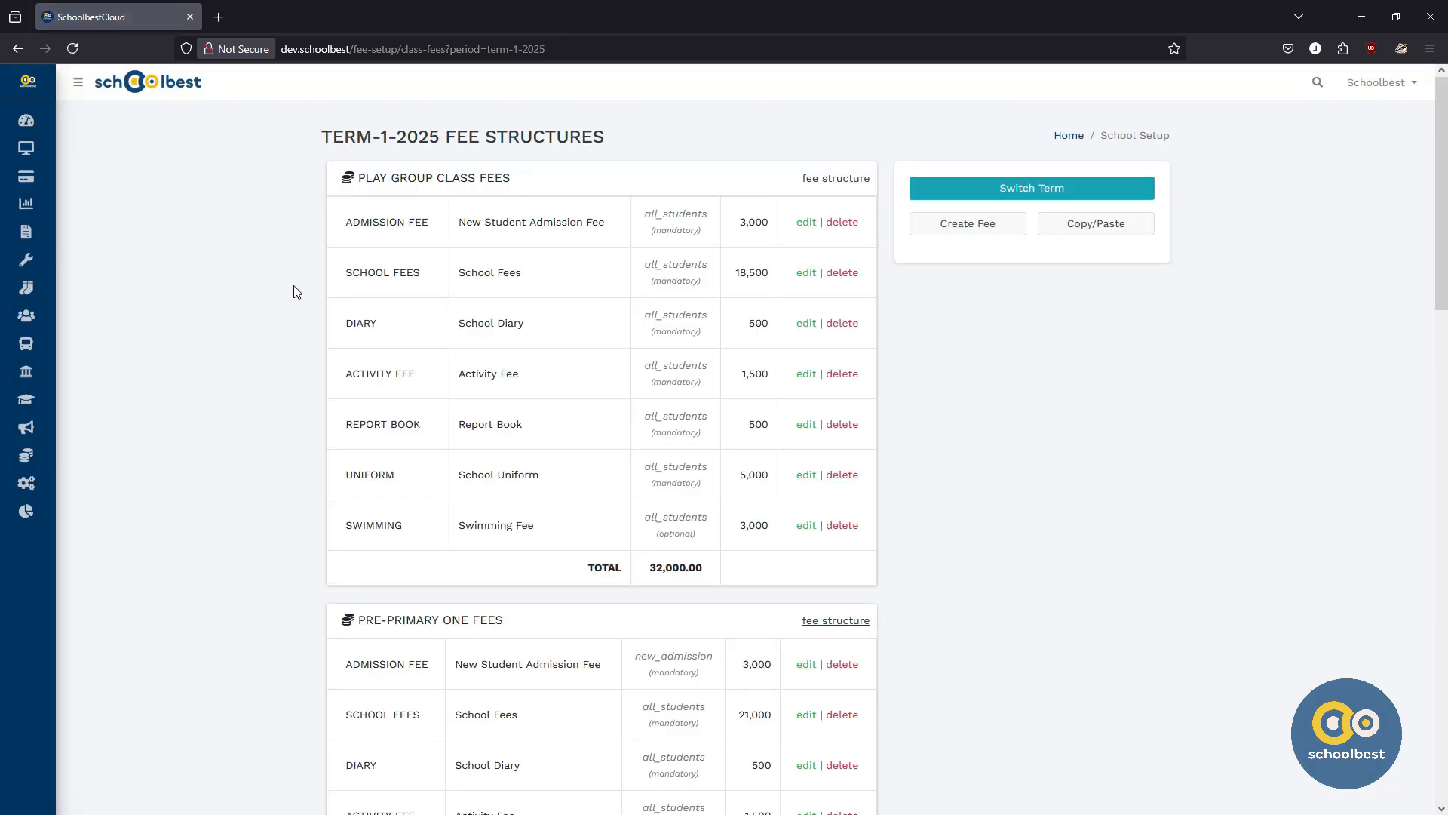
pyautogui.scroll(-5, 294, 292)
pyautogui.scroll(-7, 393, 451)
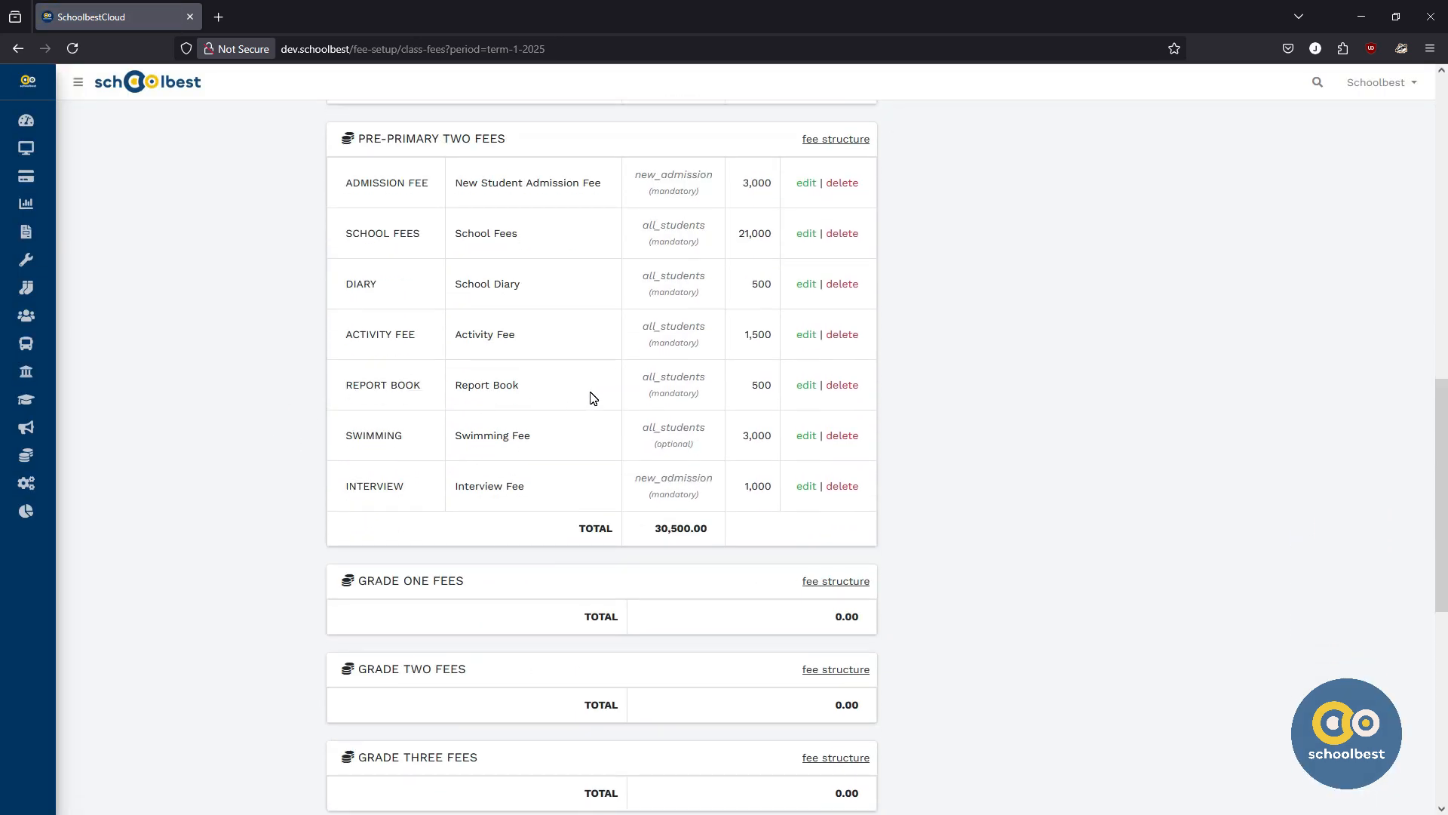
pyautogui.scroll(12, 593, 398)
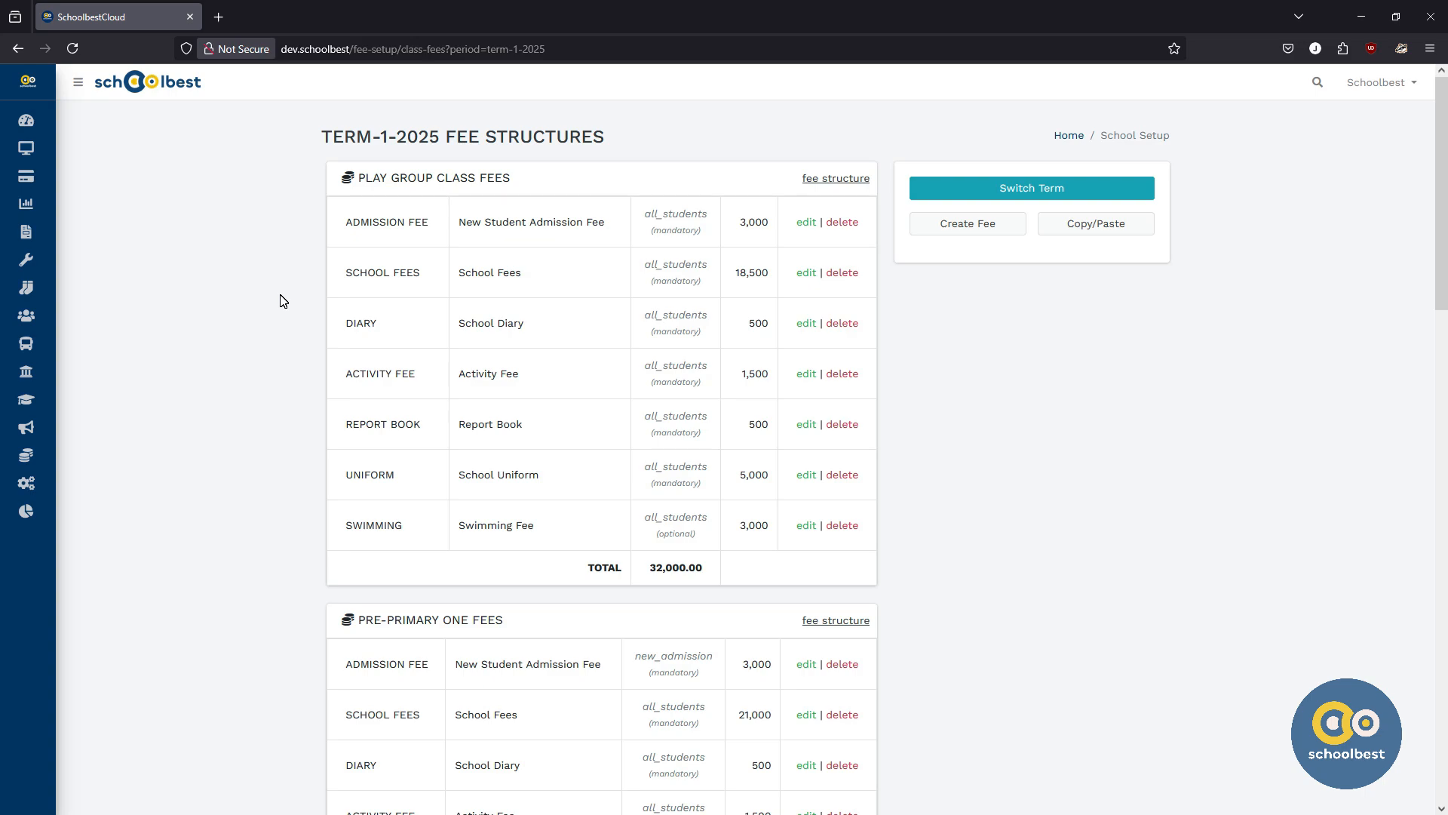
pyautogui.moveTo(31, 171)
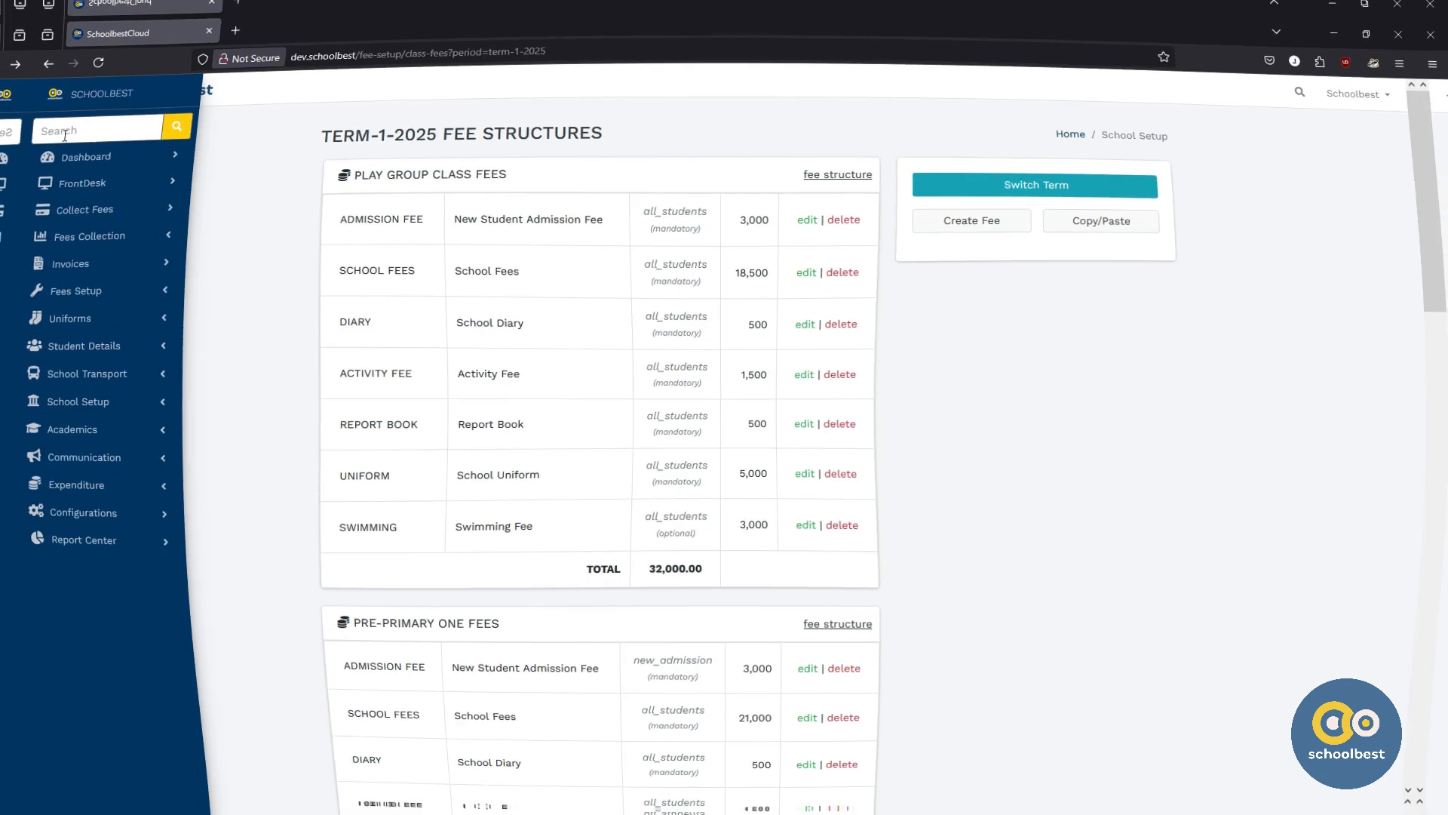